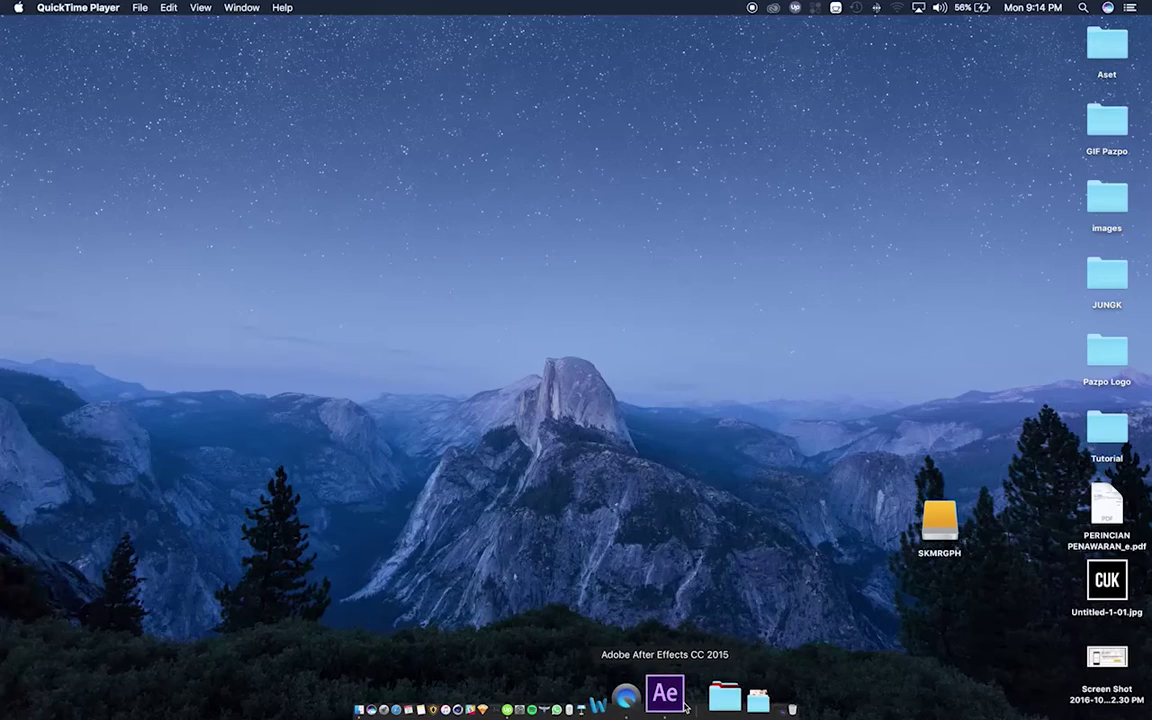
Bring After Effects CC 2015 to the front from the Dock.
{"action": "left_click", "coordinate": [686, 700]}
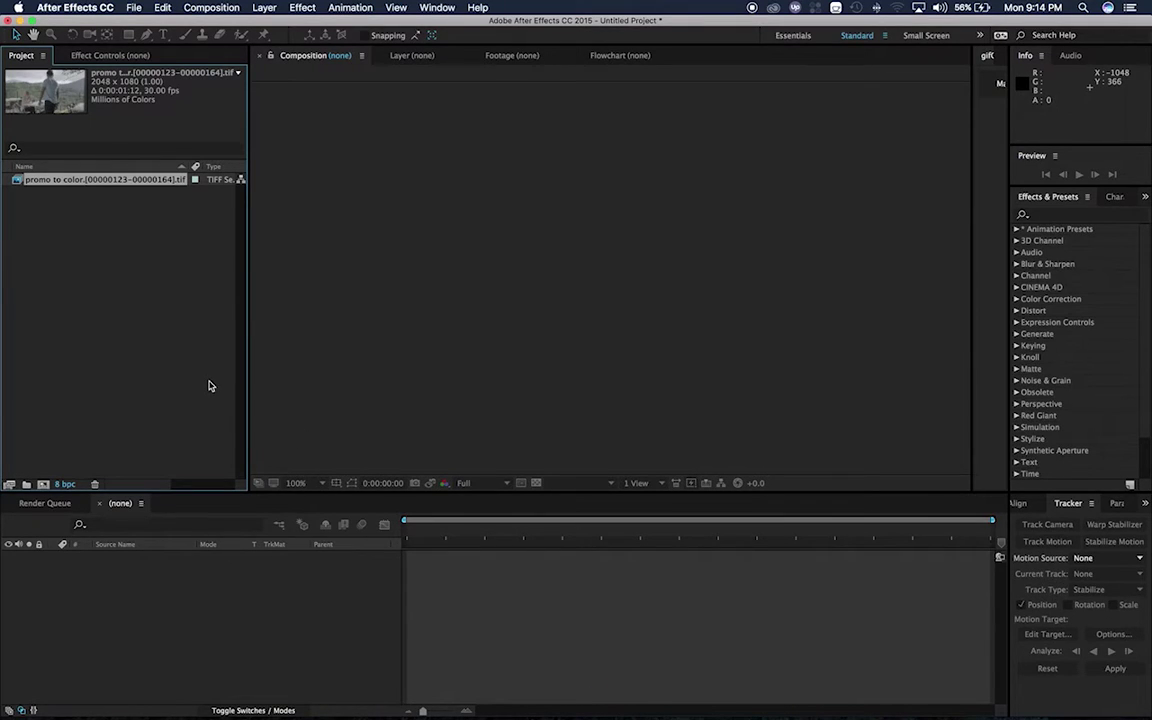
Preview the 'promo to color' TIFF sequence in the Footage viewer.
{"action": "double_click", "coordinate": [60, 179]}
{"action": "key", "text": "space"}
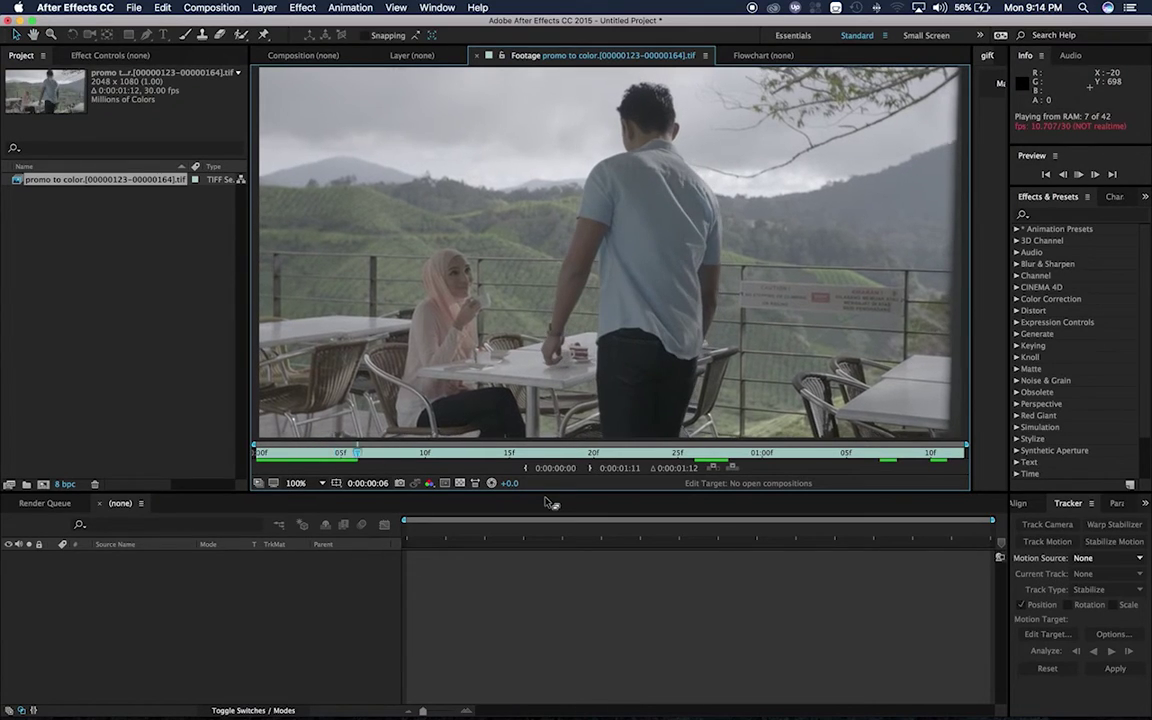
{"action": "key", "text": "space"}
Create a 'promo to color' composition from the footage and preview it.
{"action": "mouse_move", "coordinate": [27, 179]}
{"action": "left_mouse_down"}
{"action": "mouse_move", "coordinate": [62, 405]}
{"action": "mouse_move", "coordinate": [43, 484]}
{"action": "left_mouse_up"}
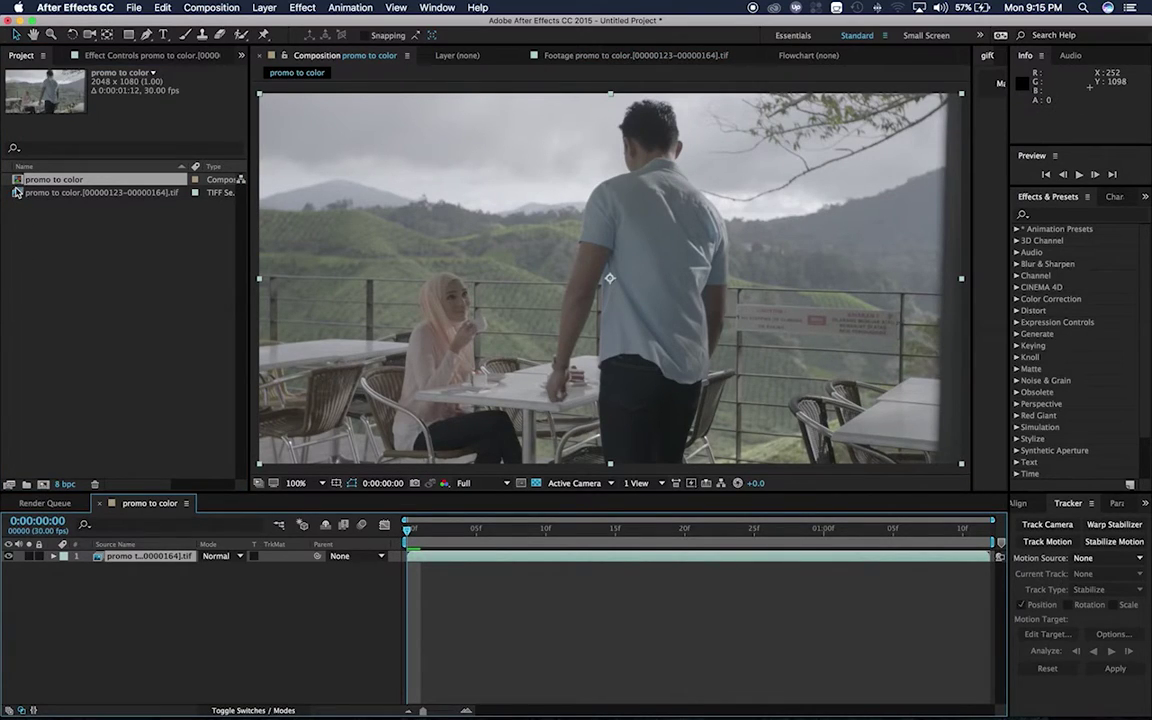
{"action": "left_click", "coordinate": [17, 192]}
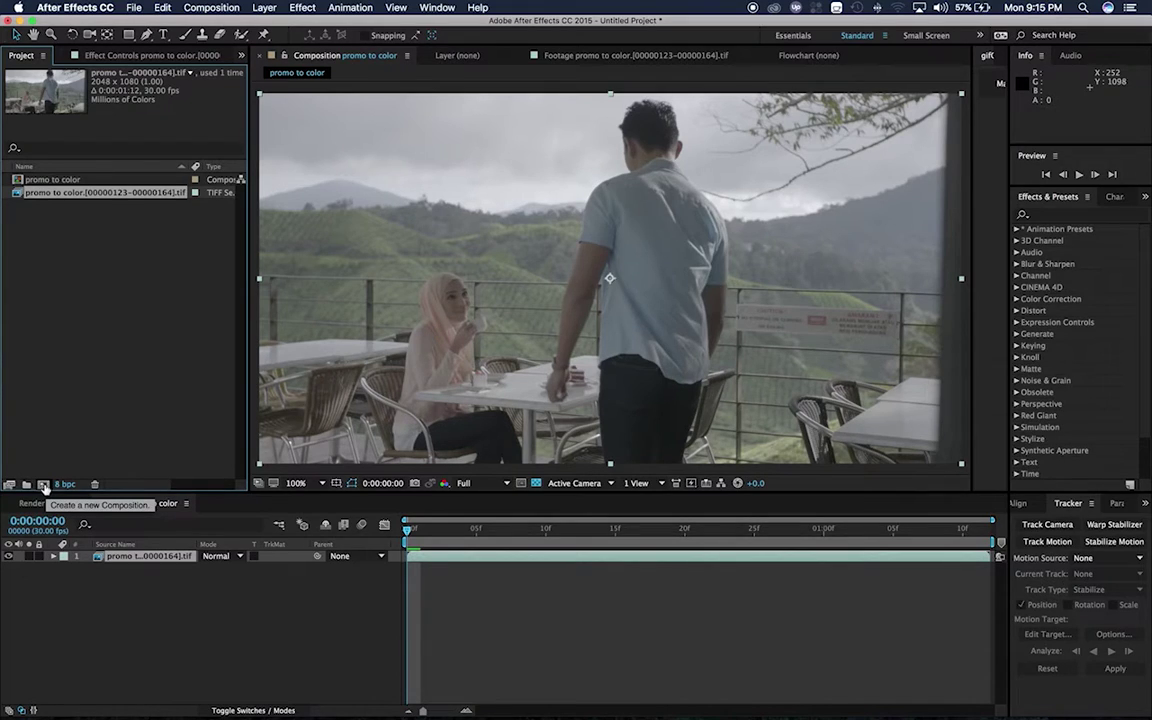
{"action": "key", "text": "space"}
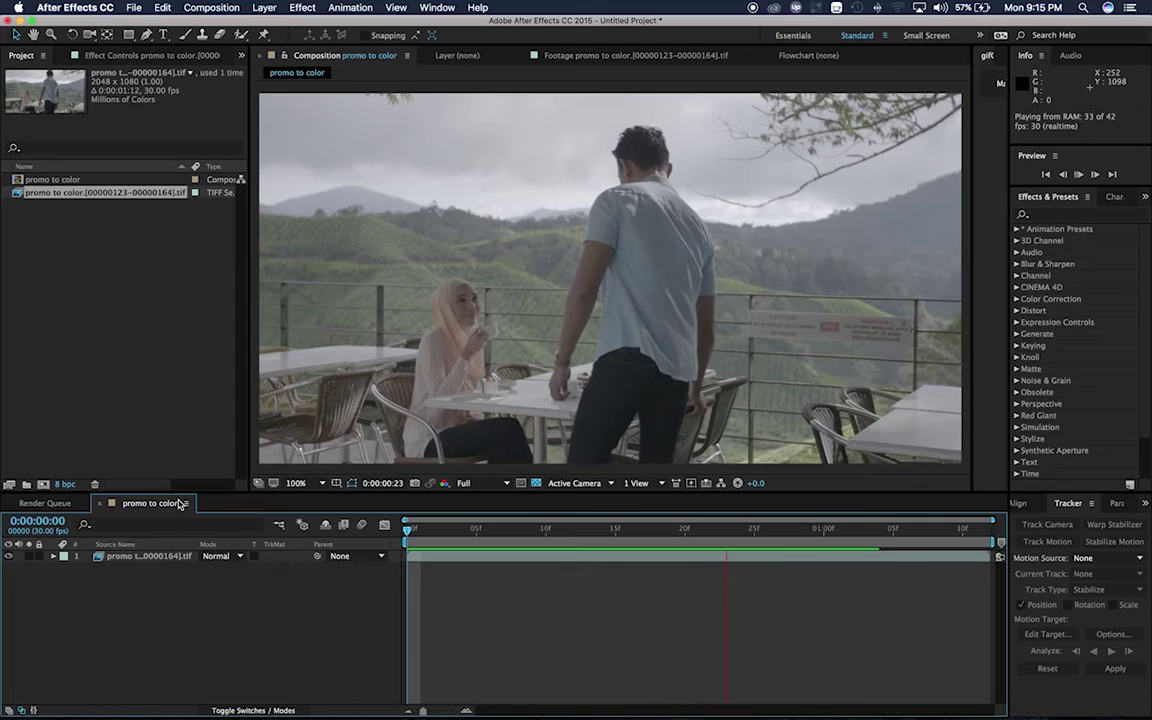
{"action": "key", "text": "space"}
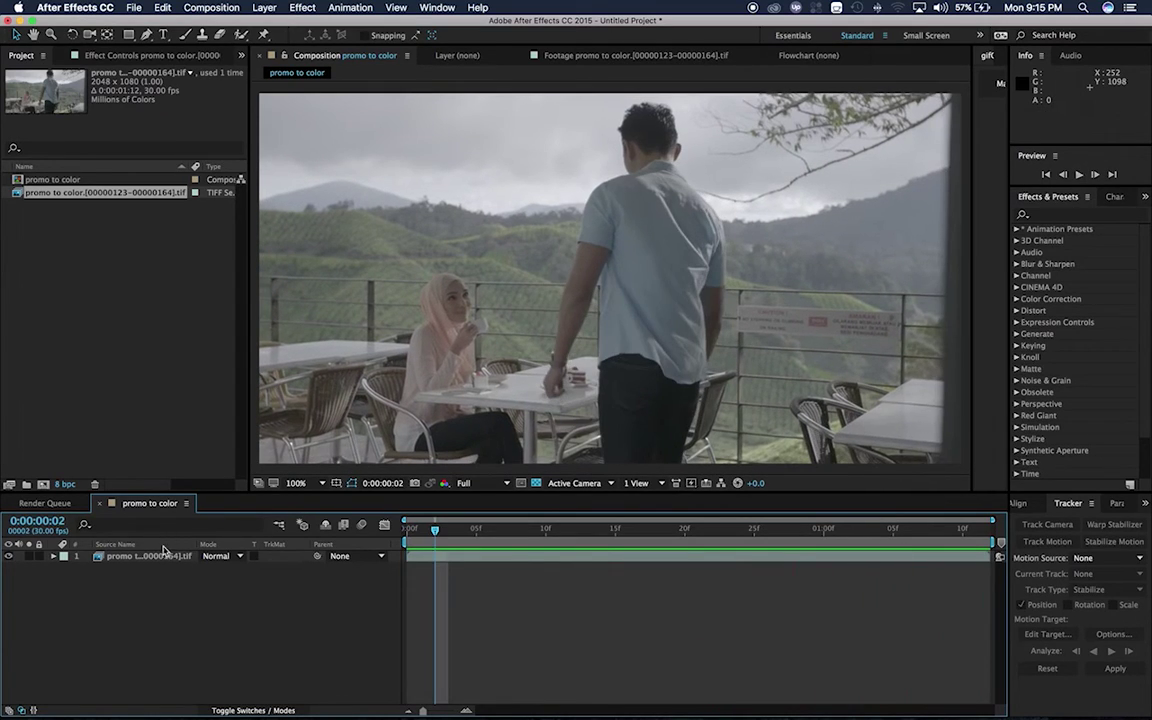
{"action": "key", "text": "space"}
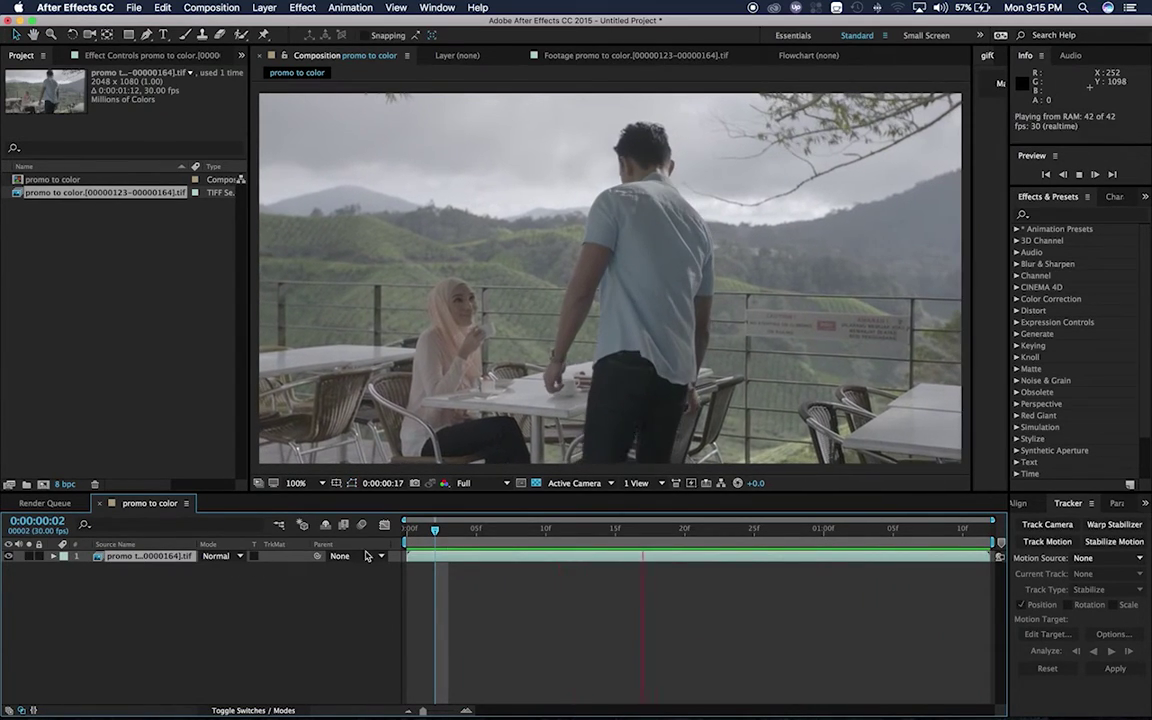
{"action": "key", "text": "space"}
Duplicate the footage layer, hide the lower copy, and reselect the top layer.
{"action": "left_click", "coordinate": [163, 8]}
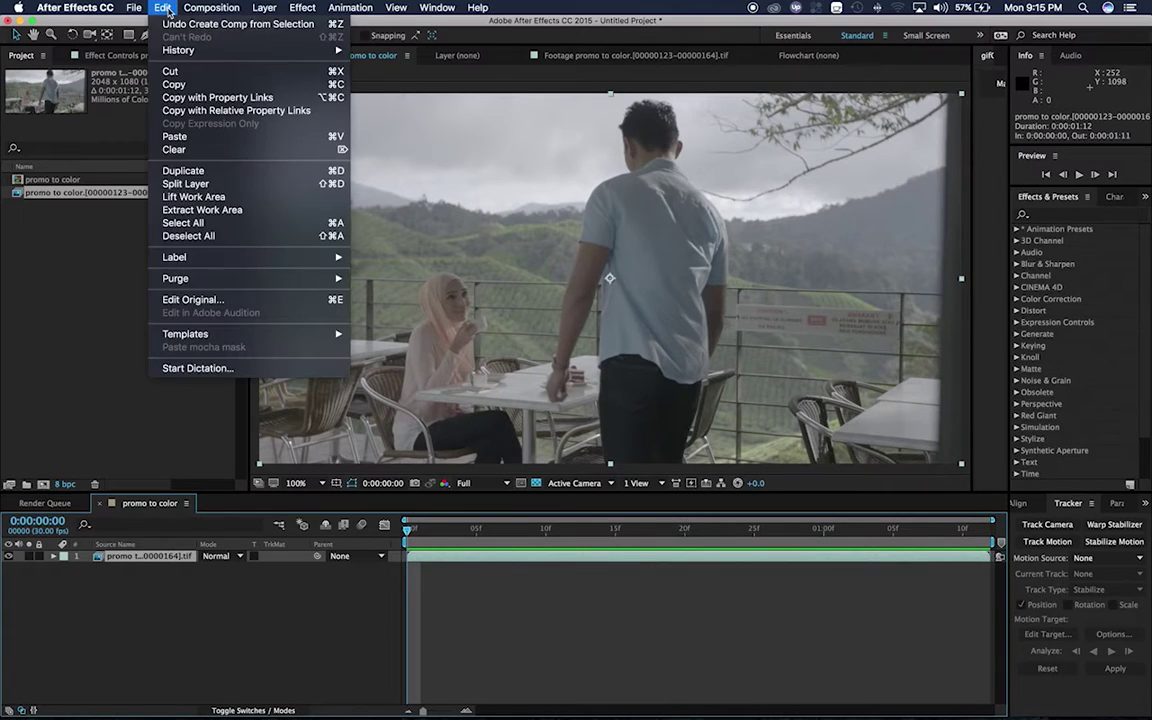
{"action": "left_click", "coordinate": [190, 170]}
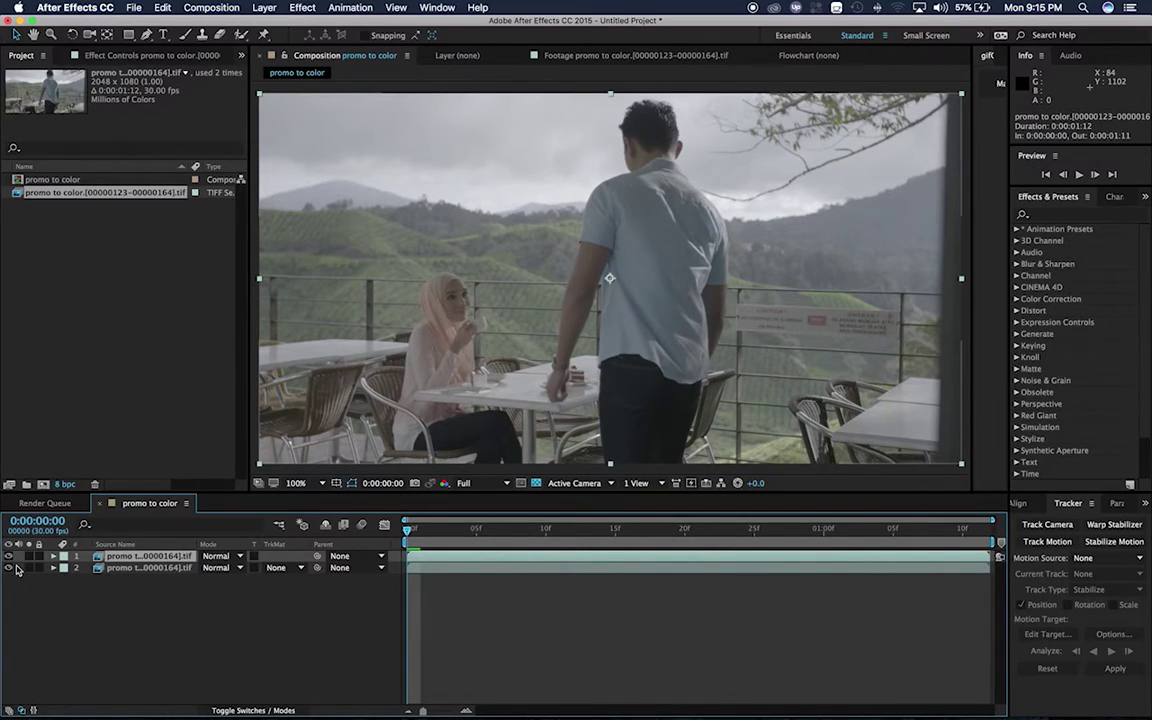
{"action": "left_click", "coordinate": [173, 633]}
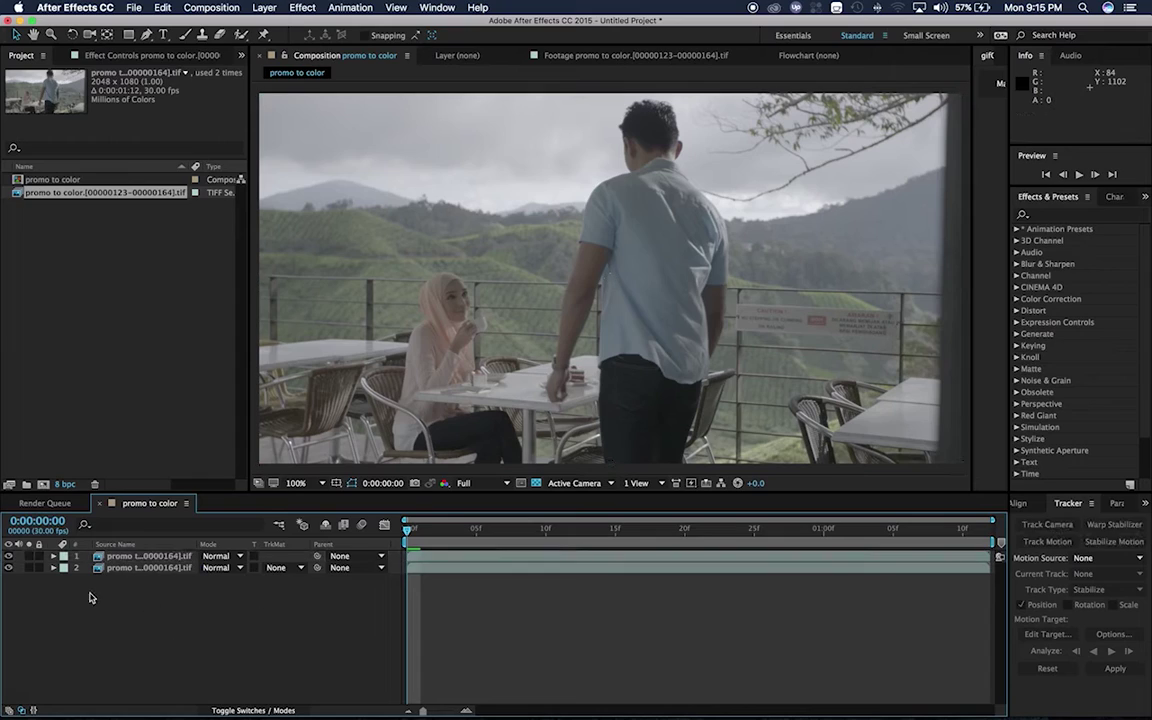
{"action": "left_click", "coordinate": [9, 568]}
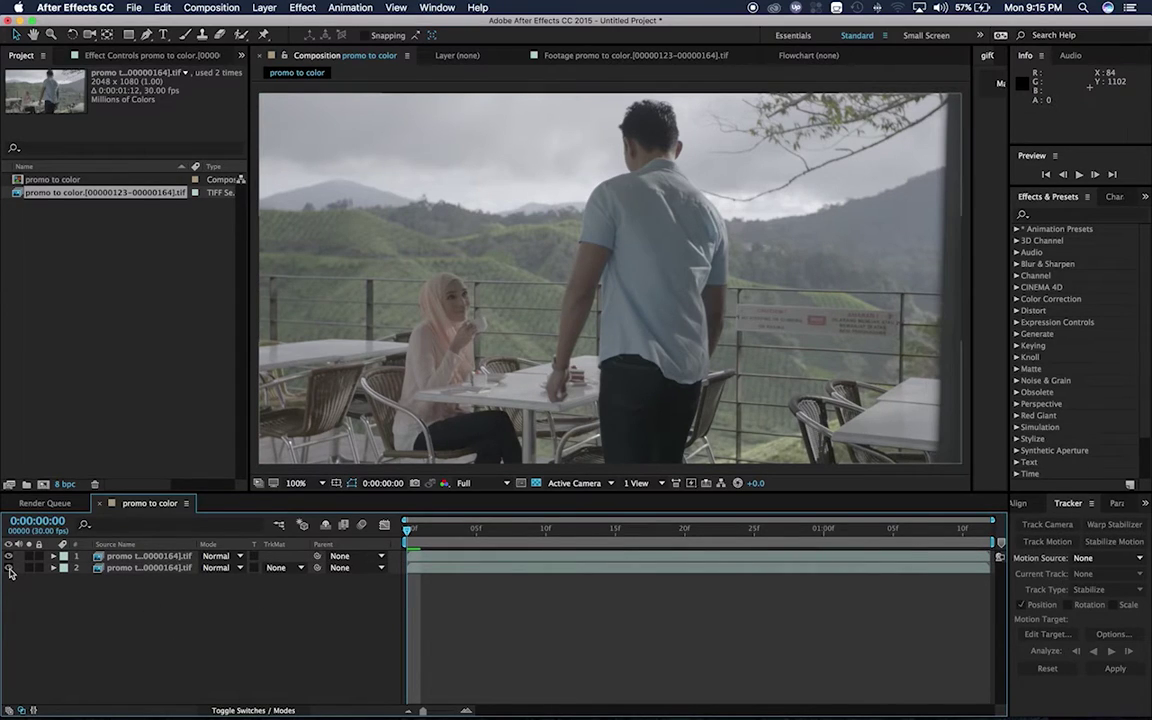
{"action": "left_click", "coordinate": [124, 570]}
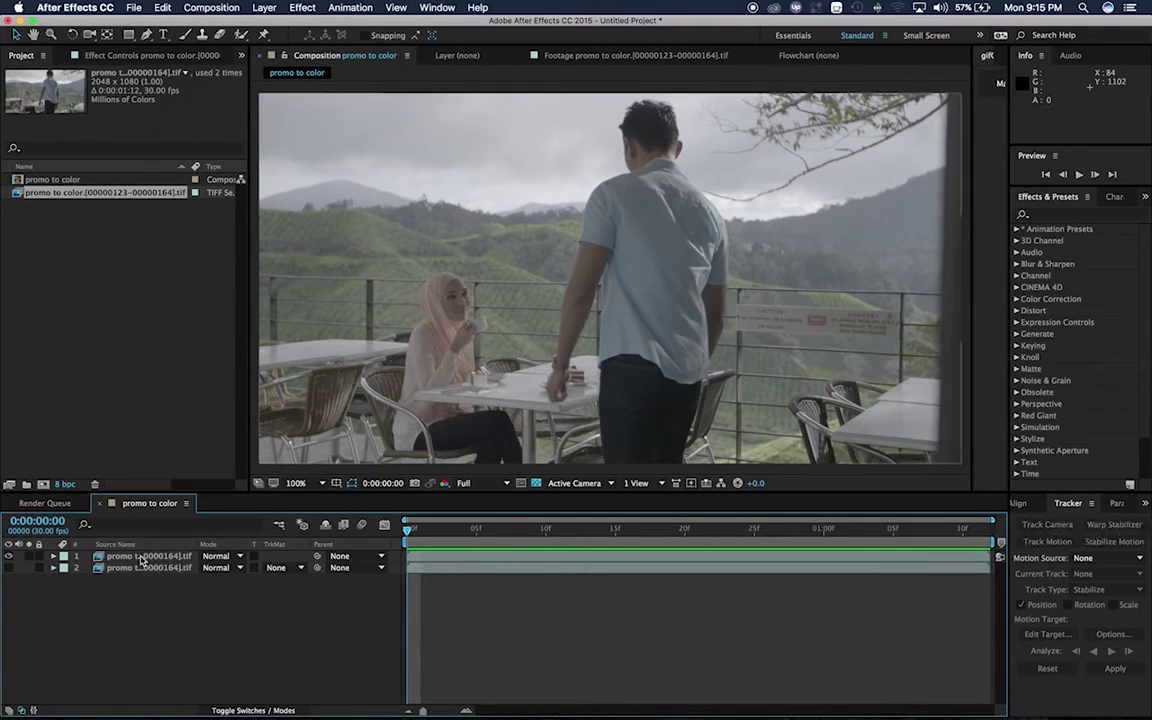
{"action": "left_click", "coordinate": [143, 557]}
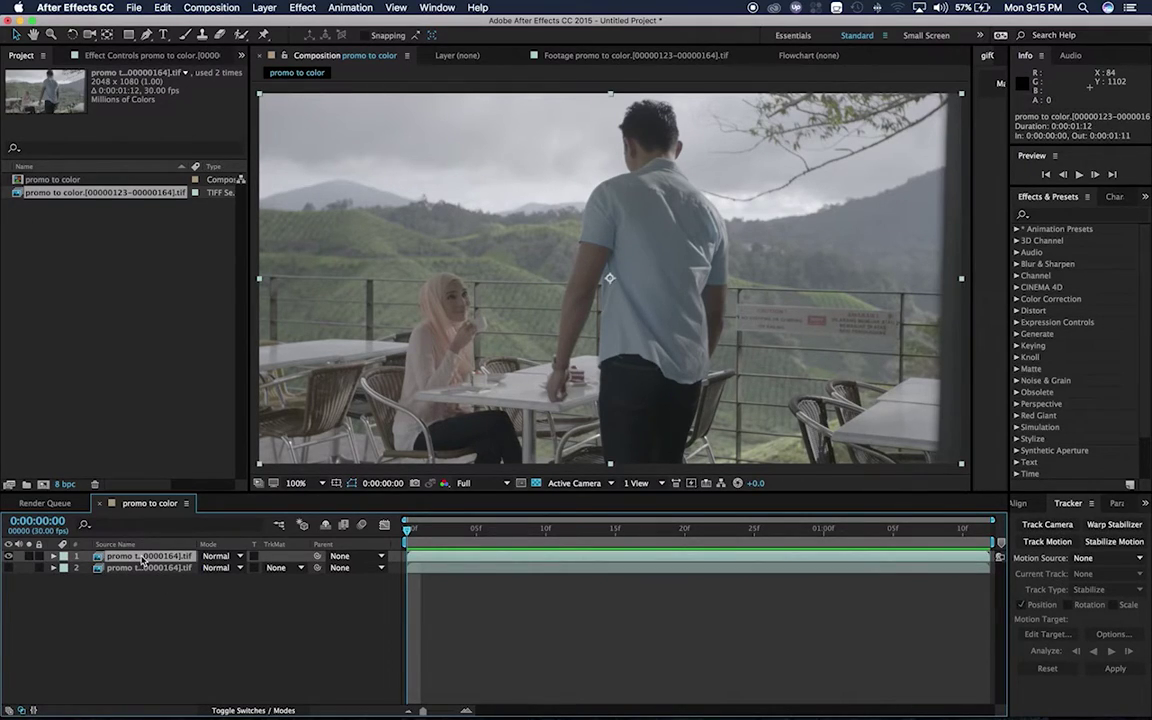
Pre-compose layer 1 as 'Matte', then open it and select its footage layer.
{"action": "right_click", "coordinate": [147, 560]}
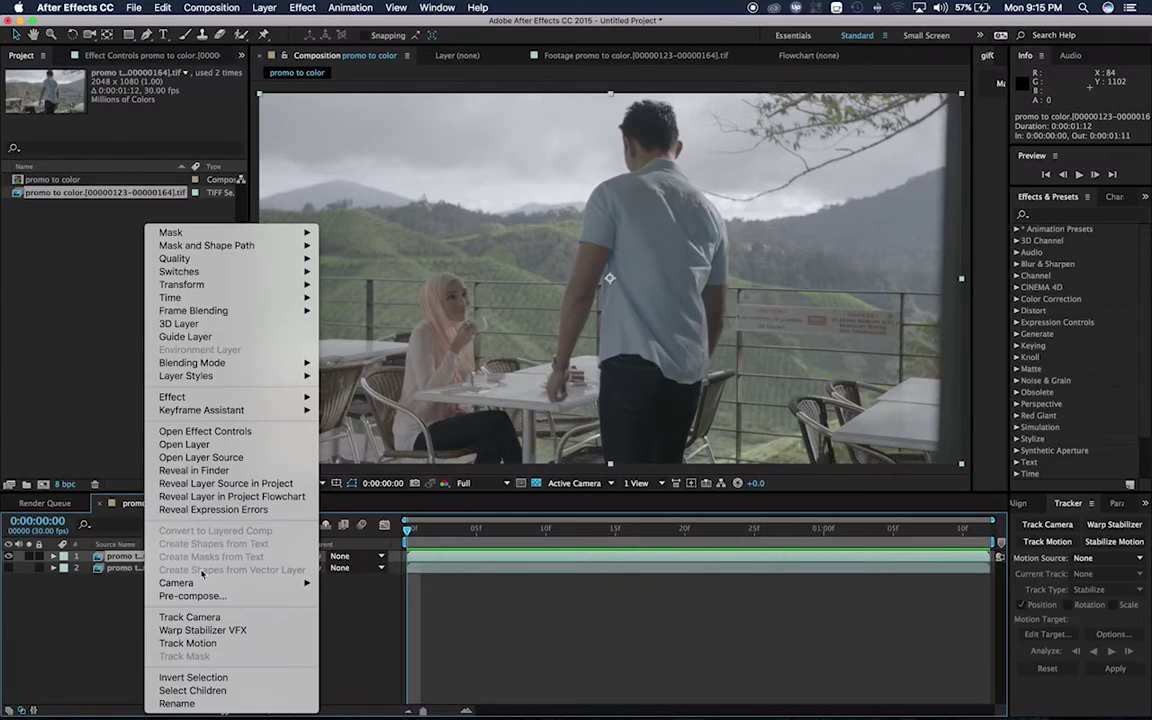
{"action": "left_click", "coordinate": [213, 597]}
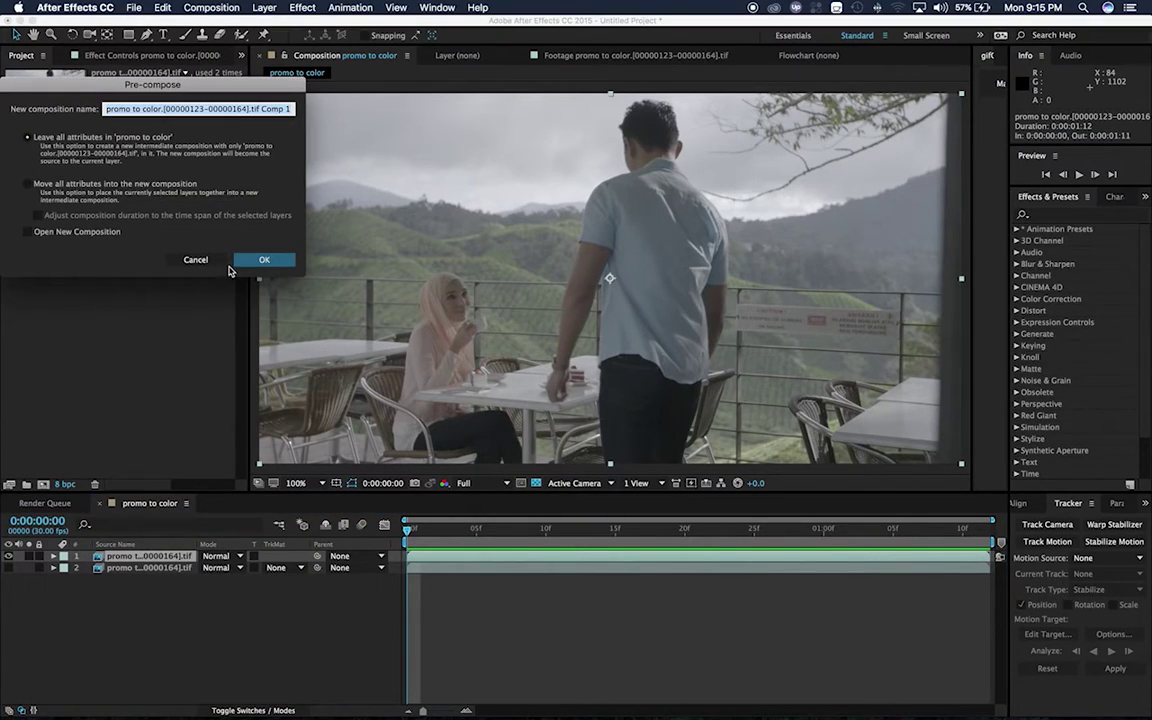
{"action": "type", "text": "Matte"}
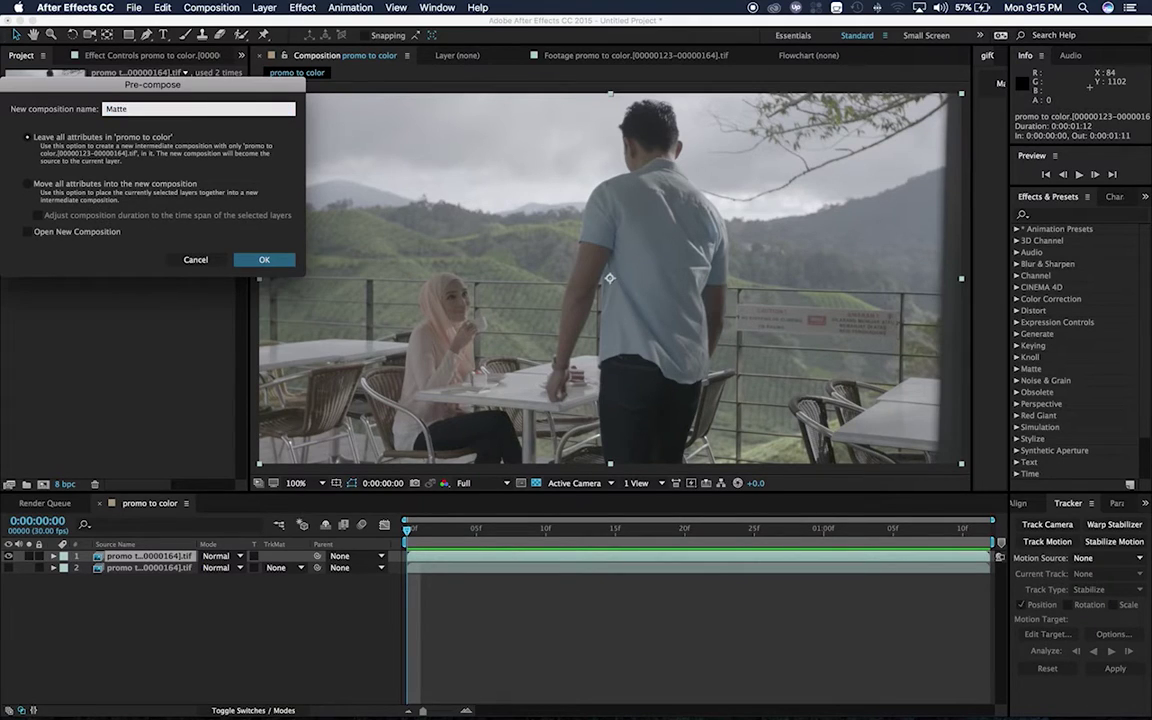
{"action": "key", "text": "Return"}
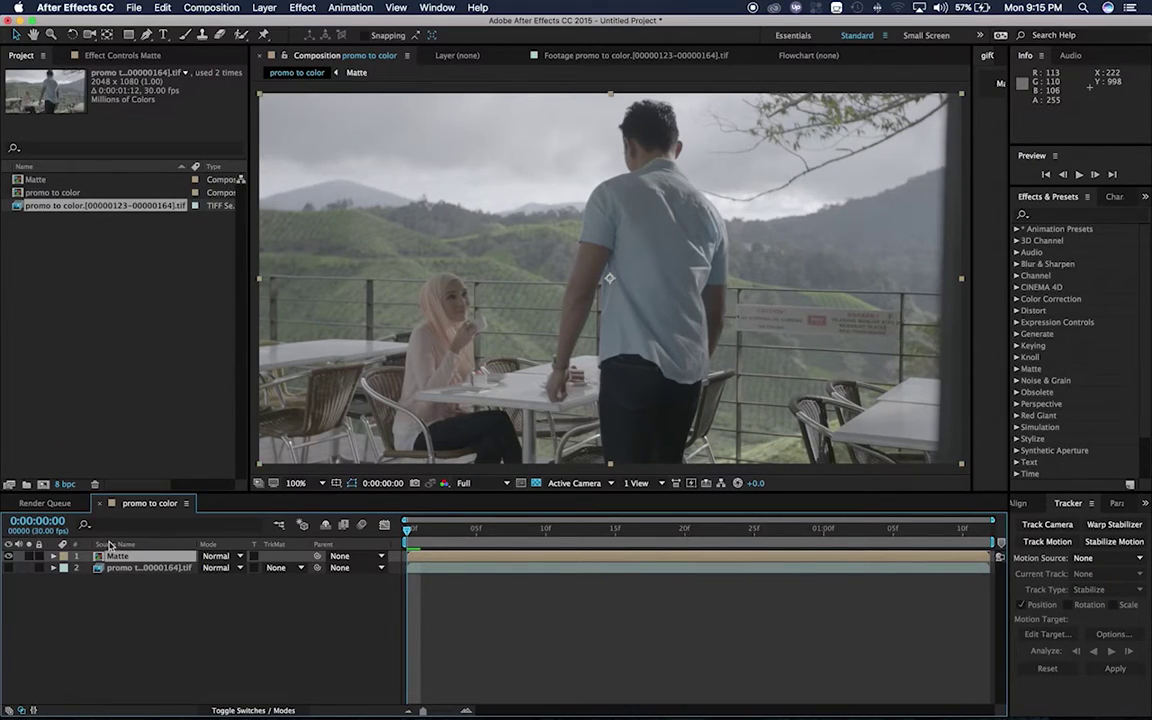
{"action": "double_click", "coordinate": [101, 558]}
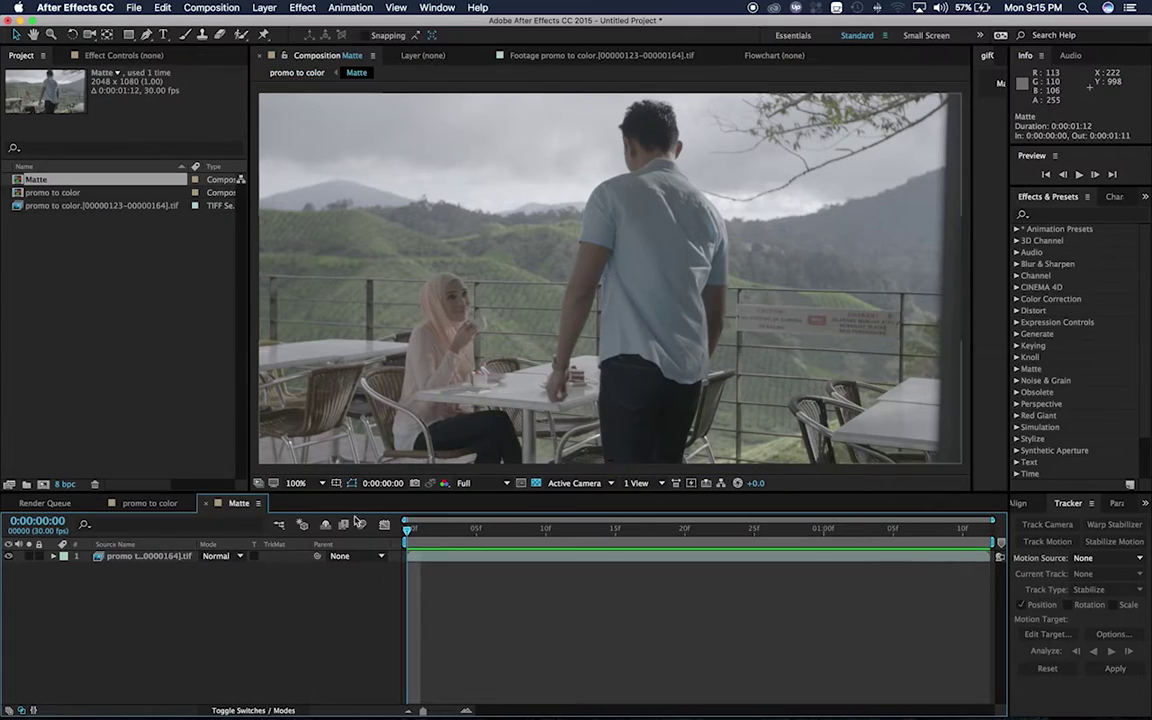
{"action": "left_click", "coordinate": [443, 556]}
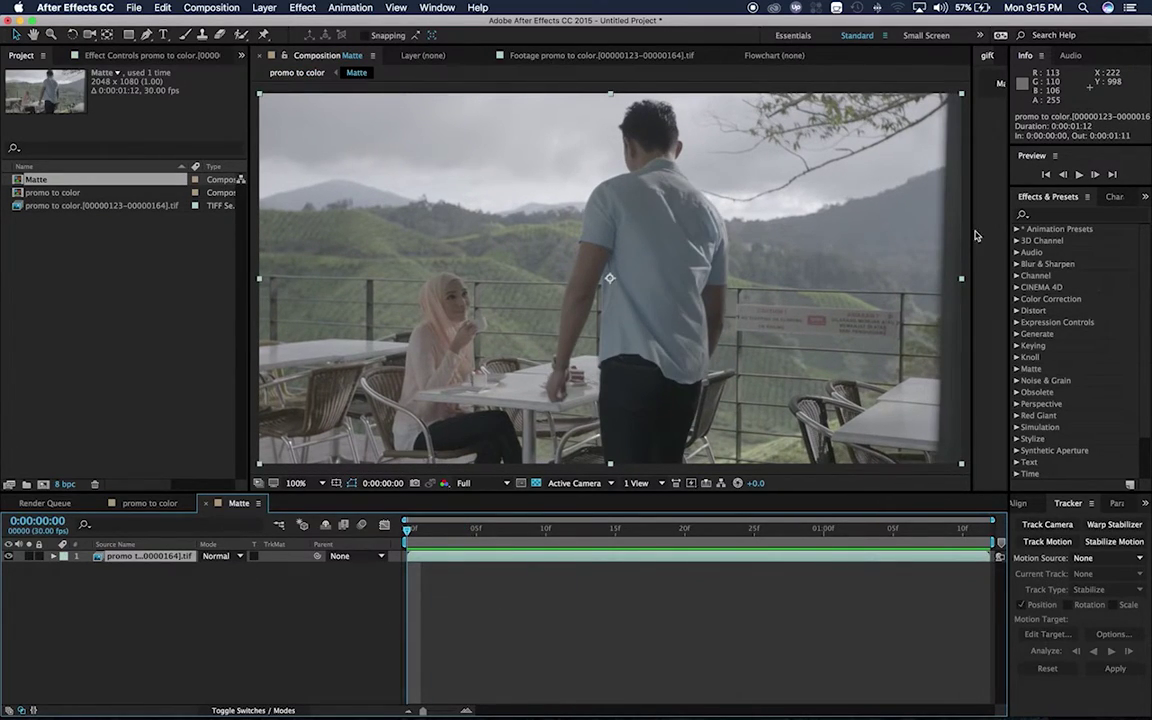
Apply Colorama to the Matte footage with the Ramp Grey preset palette.
{"action": "left_click", "coordinate": [1077, 216]}
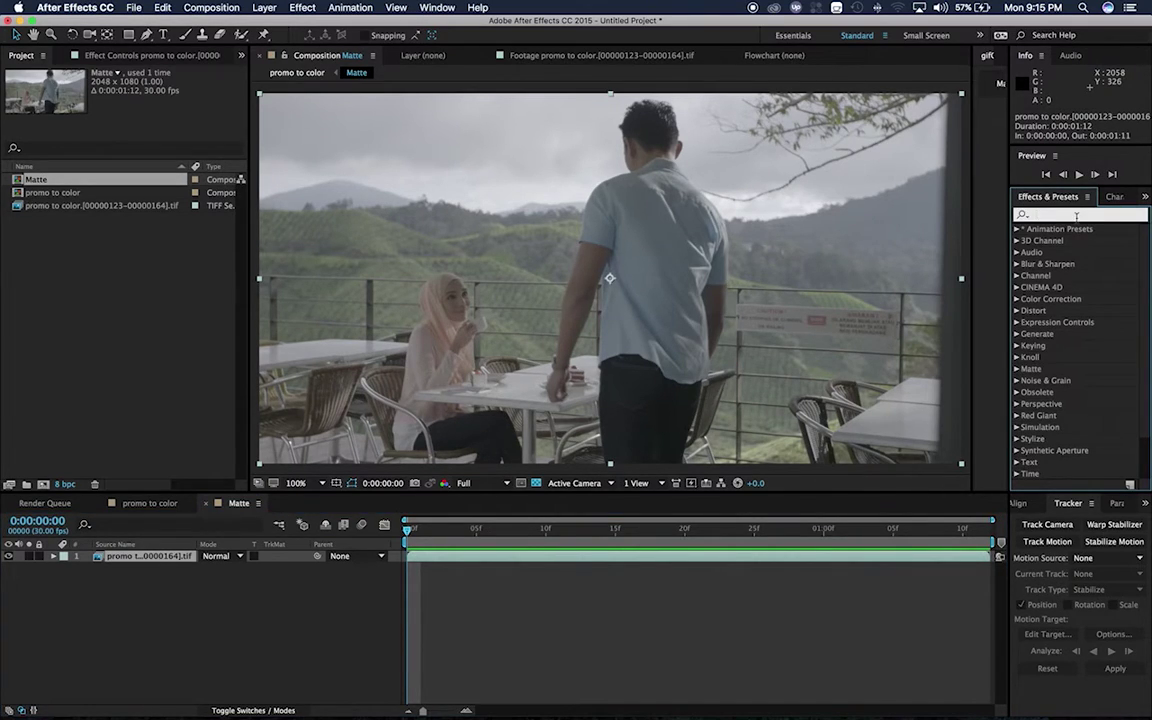
{"action": "type", "text": "colorama"}
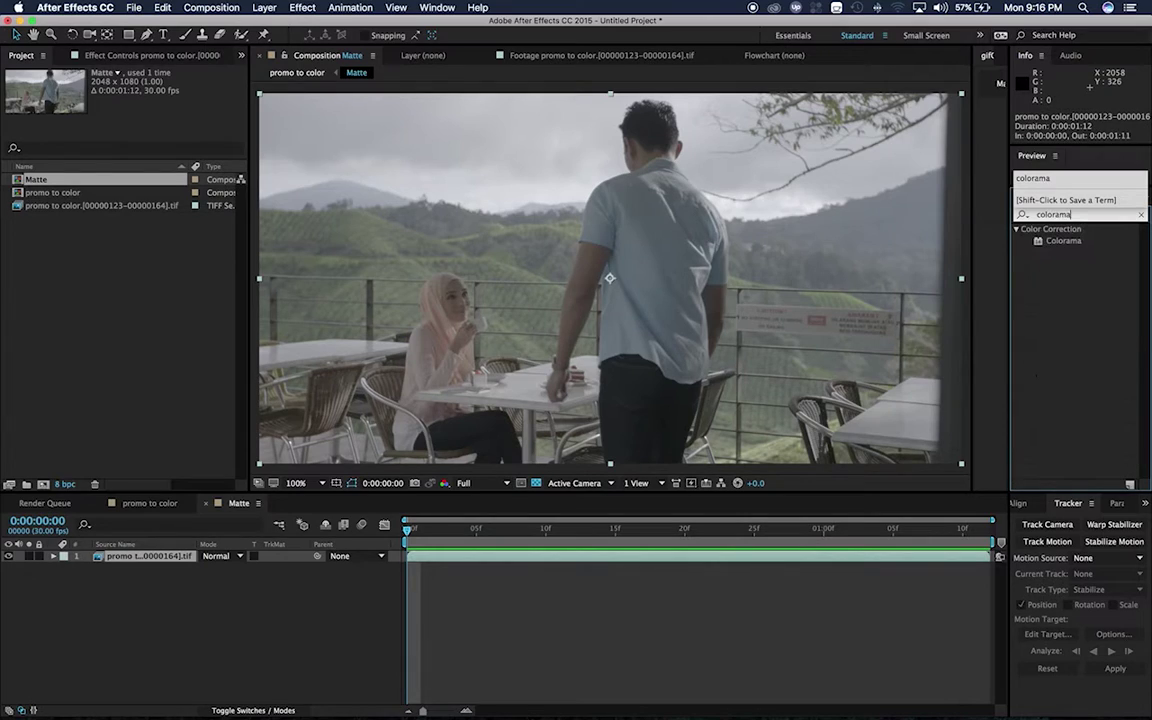
{"action": "left_click", "coordinate": [1033, 148]}
{"action": "mouse_move", "coordinate": [1060, 241]}
{"action": "left_mouse_down"}
{"action": "mouse_move", "coordinate": [630, 387]}
{"action": "mouse_move", "coordinate": [547, 263]}
{"action": "left_mouse_up"}
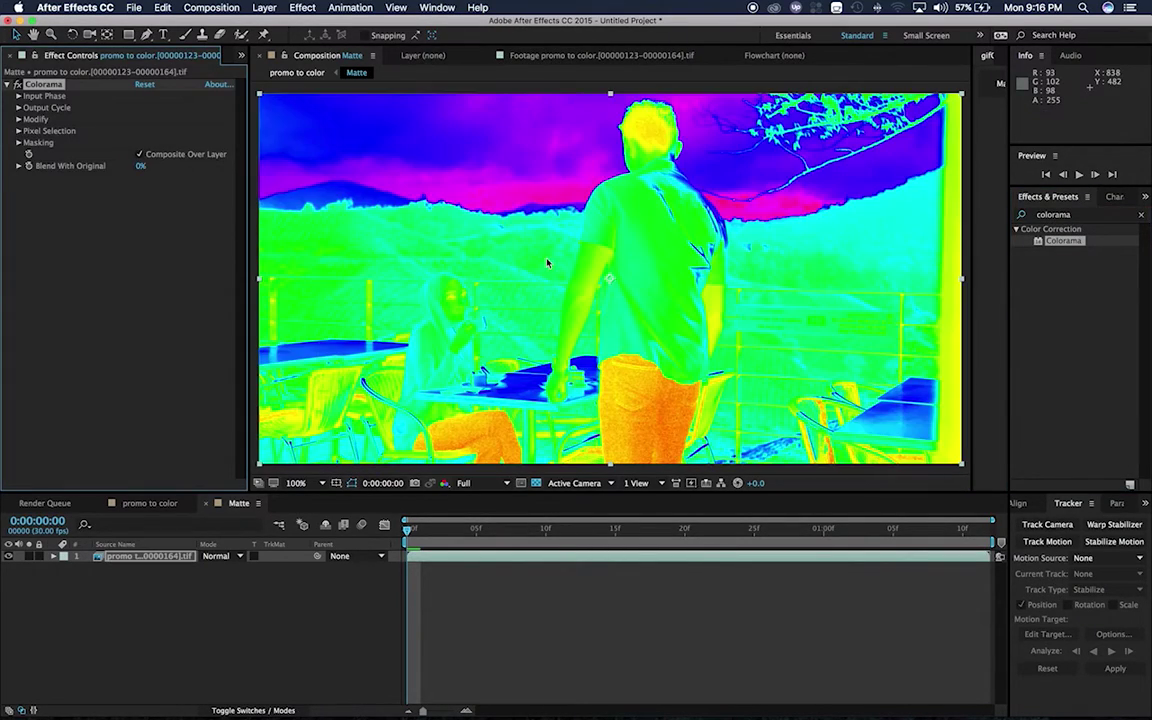
{"action": "left_click", "coordinate": [18, 108]}
{"action": "left_click", "coordinate": [165, 119]}
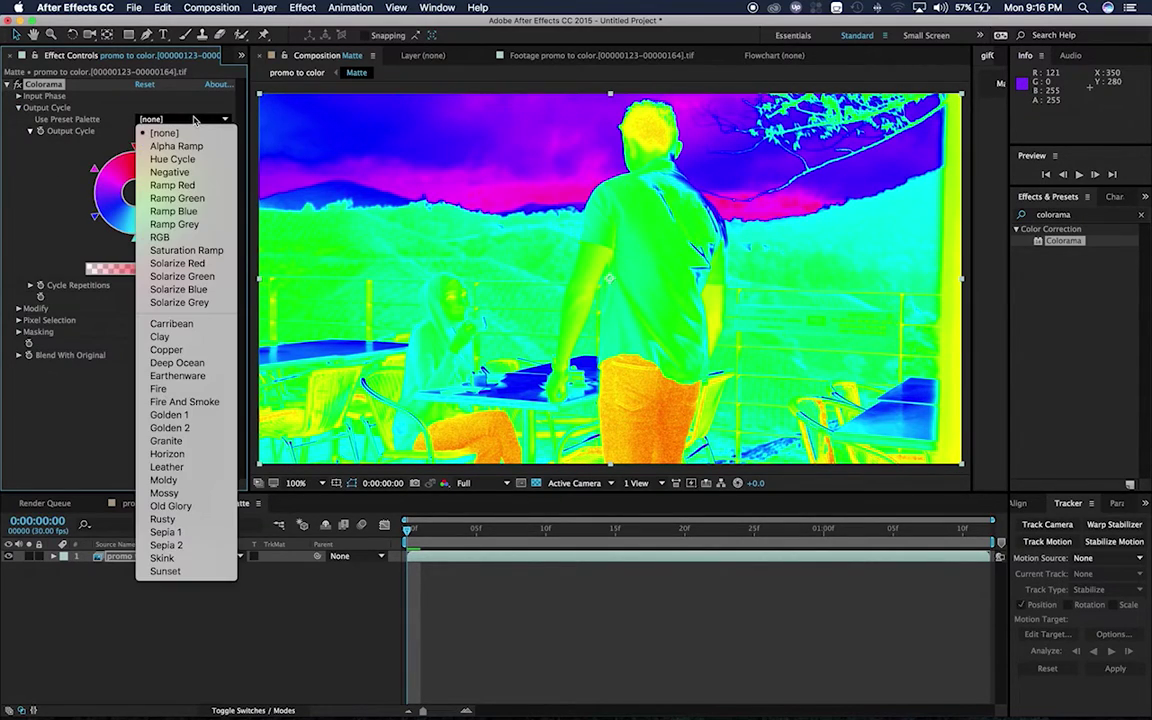
{"action": "left_click", "coordinate": [203, 228]}
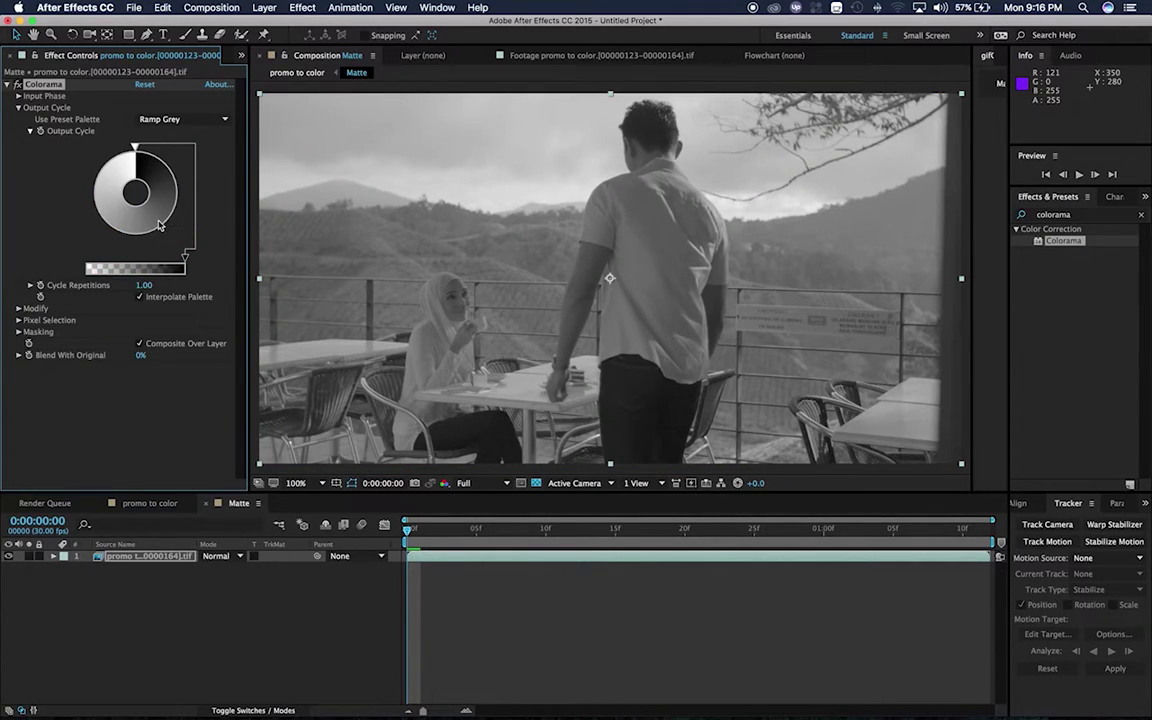
Change Colorama's two Output Cycle colour stops to white and black.
{"action": "double_click", "coordinate": [158, 226]}
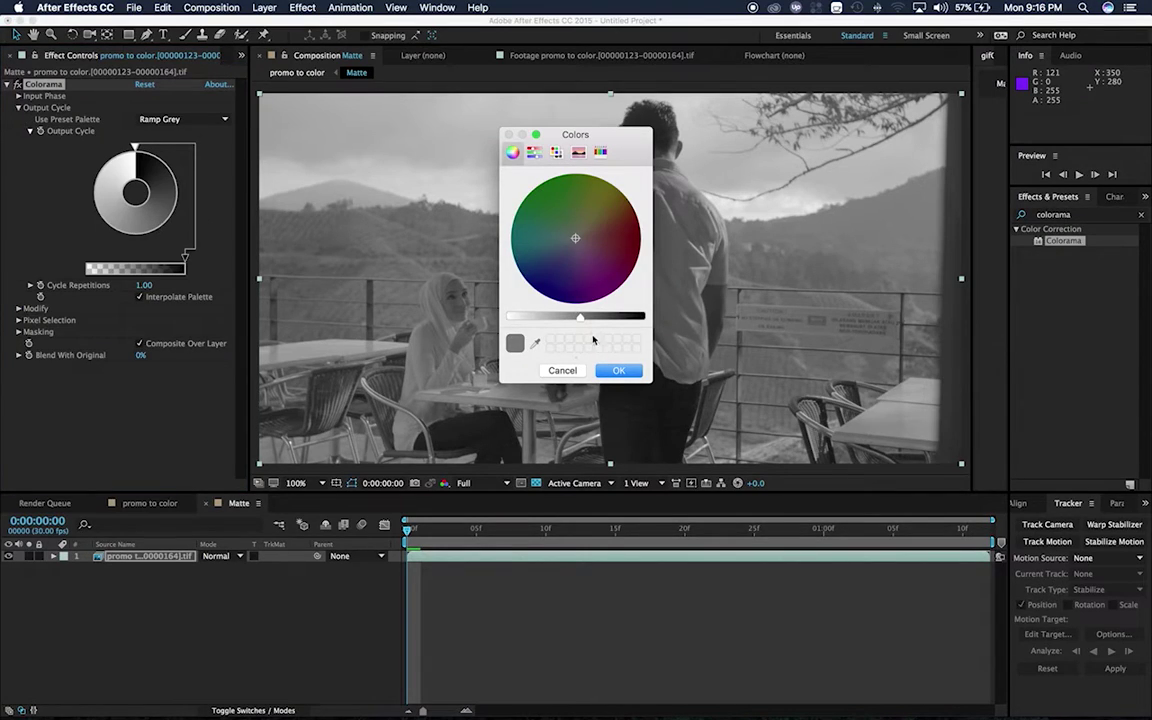
{"action": "left_click_drag", "start_coordinate": [581, 320], "coordinate": [496, 320]}
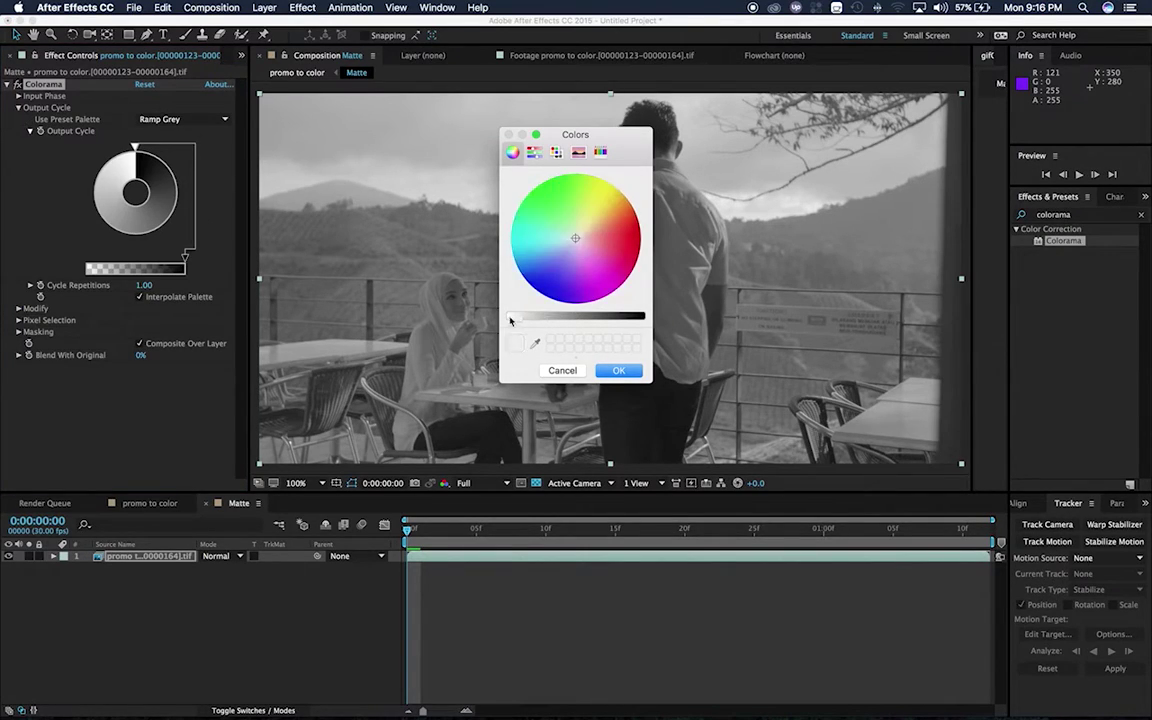
{"action": "left_click", "coordinate": [617, 372]}
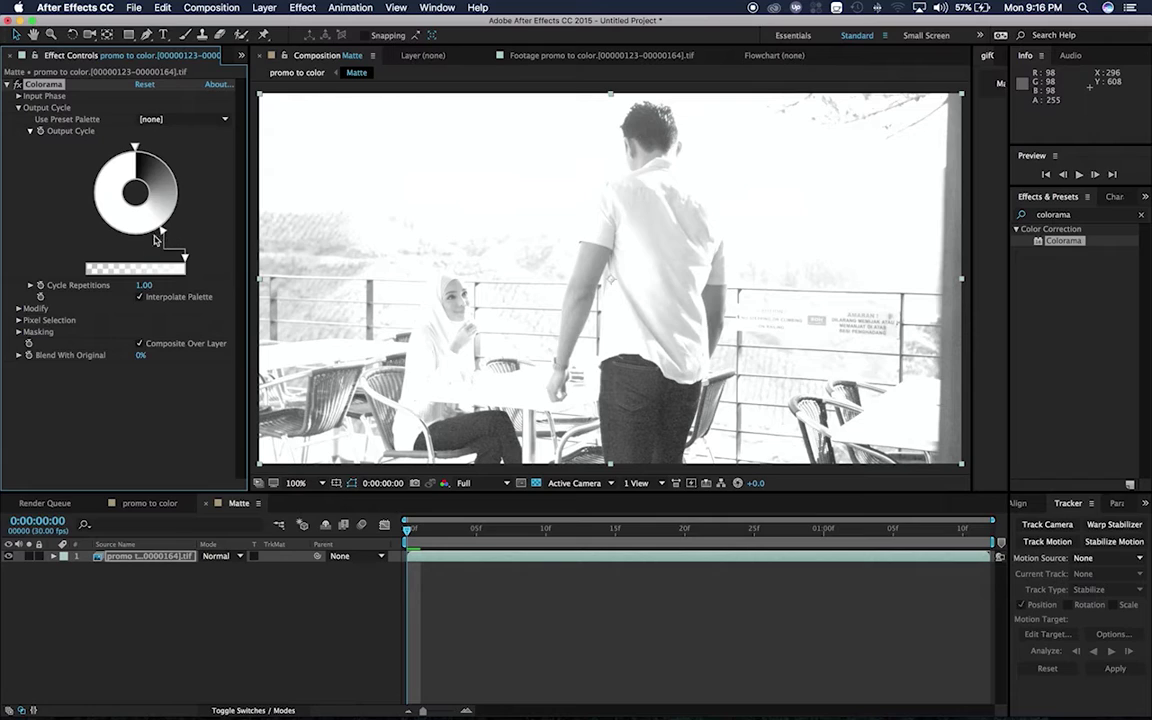
{"action": "double_click", "coordinate": [158, 233]}
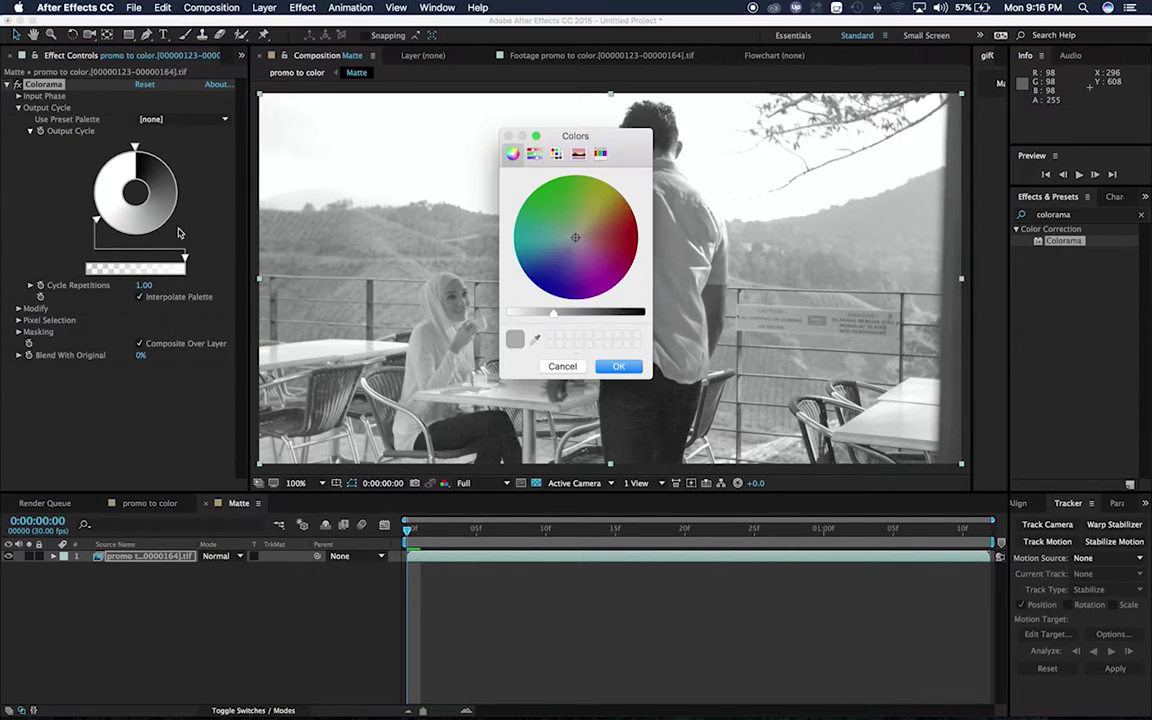
{"action": "left_click_drag", "start_coordinate": [555, 318], "coordinate": [658, 318]}
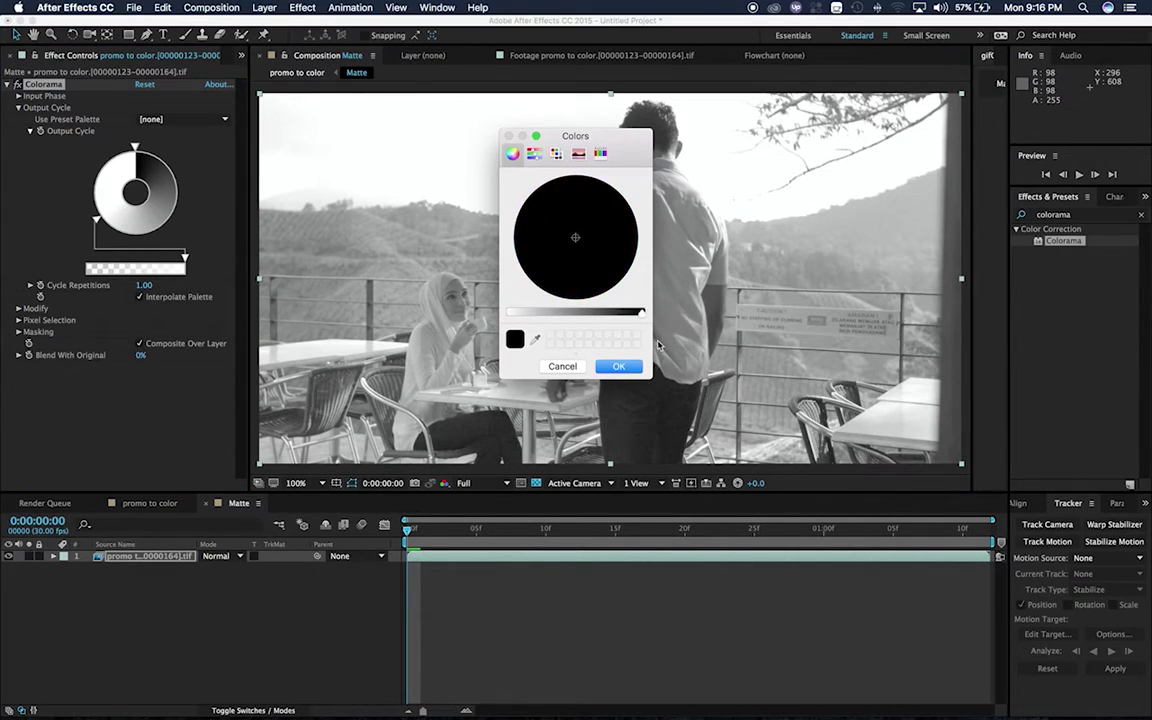
{"action": "left_click", "coordinate": [618, 366]}
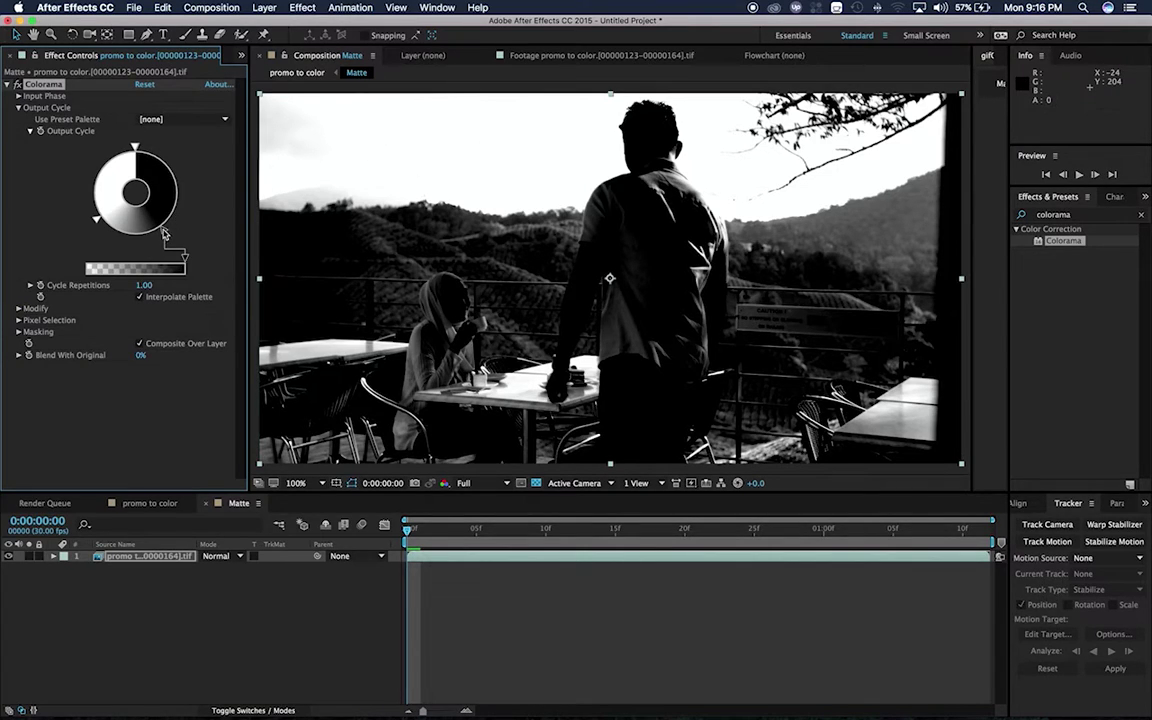
Adjust the Output Cycle arrows until the matte shows a white sky over black land.
{"action": "mouse_move", "coordinate": [165, 234]}
{"action": "left_mouse_down"}
{"action": "mouse_move", "coordinate": [111, 240]}
{"action": "mouse_move", "coordinate": [89, 189]}
{"action": "left_mouse_up"}
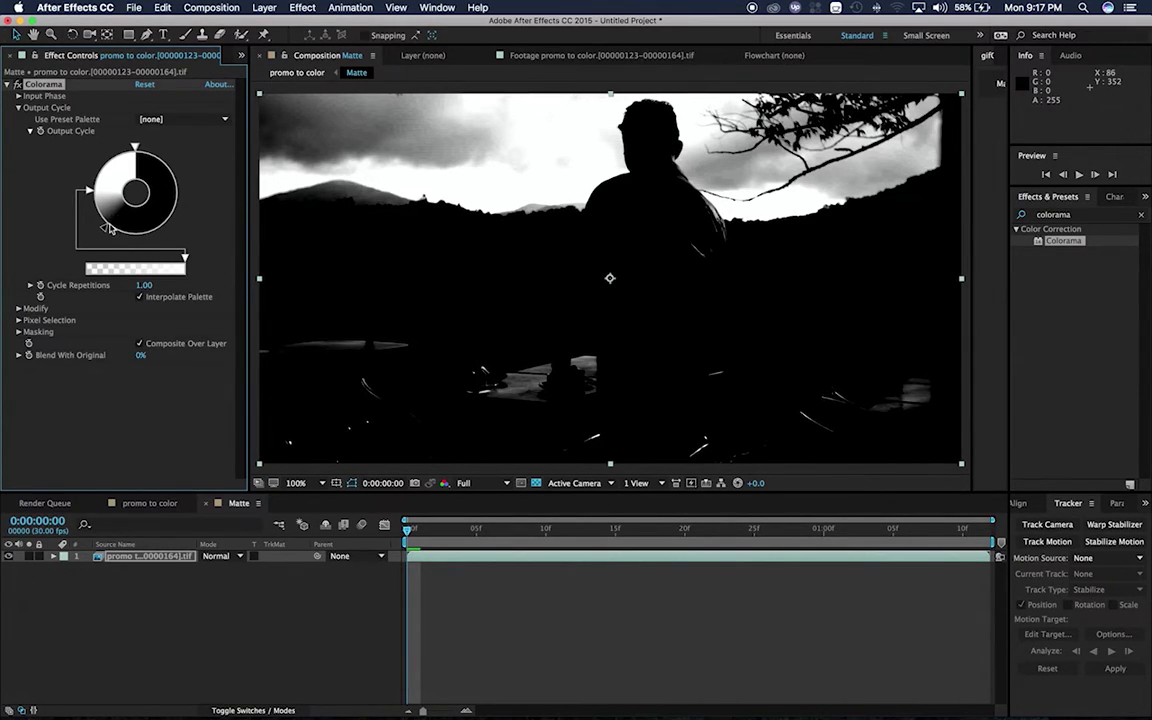
{"action": "mouse_move", "coordinate": [108, 230]}
{"action": "left_mouse_down"}
{"action": "mouse_move", "coordinate": [89, 199]}
{"action": "mouse_move", "coordinate": [92, 212]}
{"action": "left_mouse_up"}
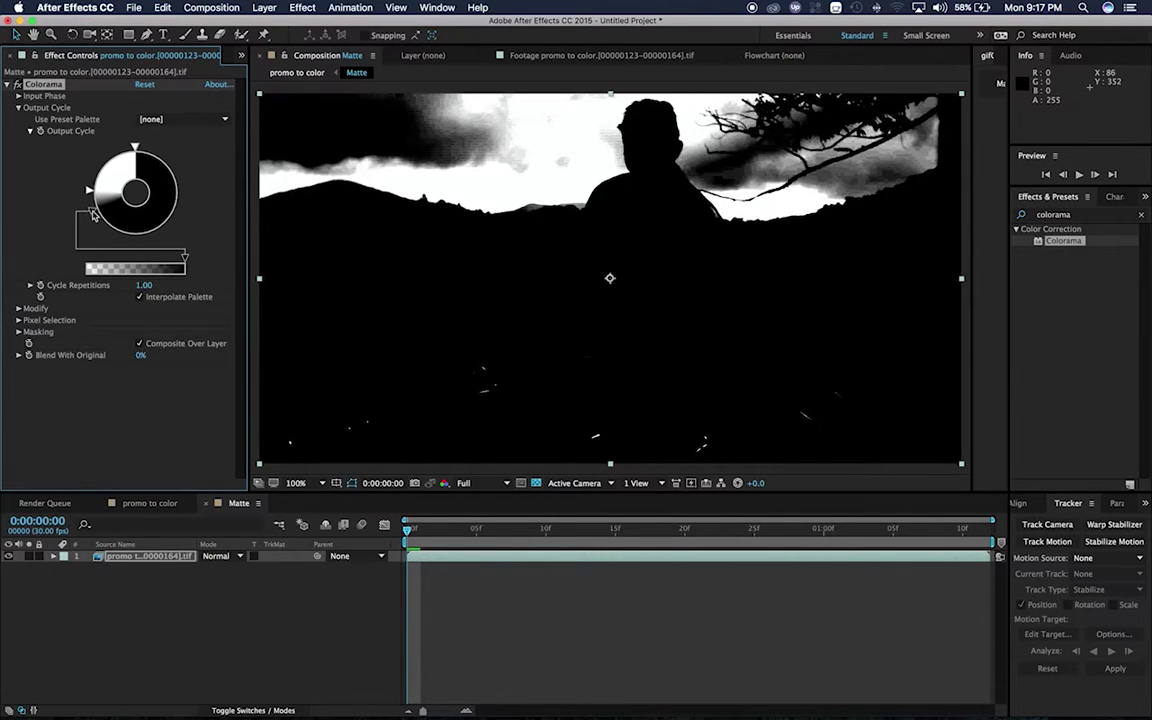
{"action": "mouse_move", "coordinate": [92, 214]}
{"action": "left_mouse_down"}
{"action": "mouse_move", "coordinate": [96, 224]}
{"action": "mouse_move", "coordinate": [87, 193]}
{"action": "left_mouse_up"}
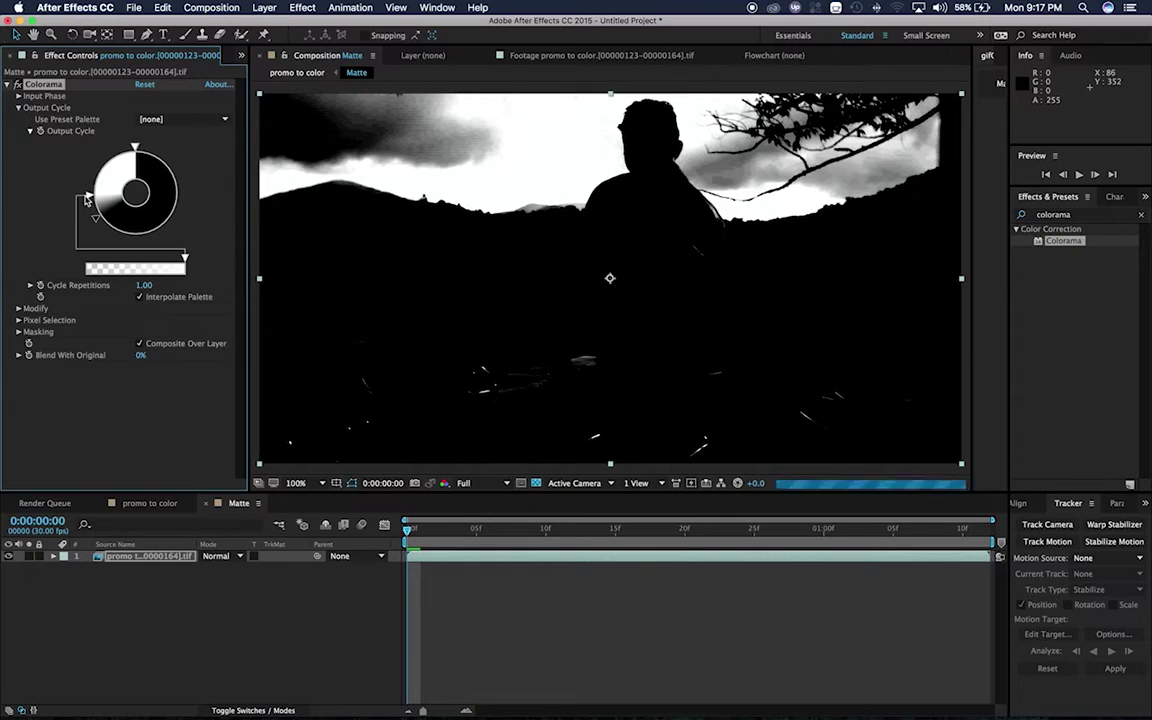
{"action": "left_click_drag", "start_coordinate": [87, 197], "coordinate": [94, 215]}
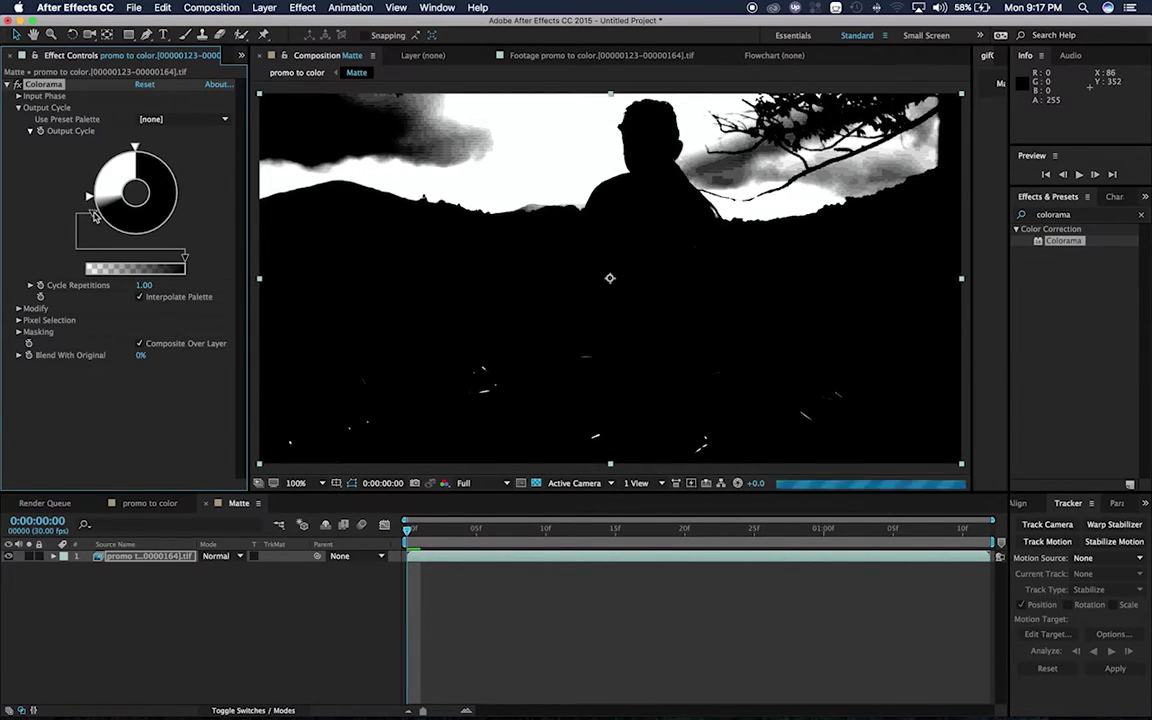
{"action": "left_click_drag", "start_coordinate": [97, 220], "coordinate": [107, 235]}
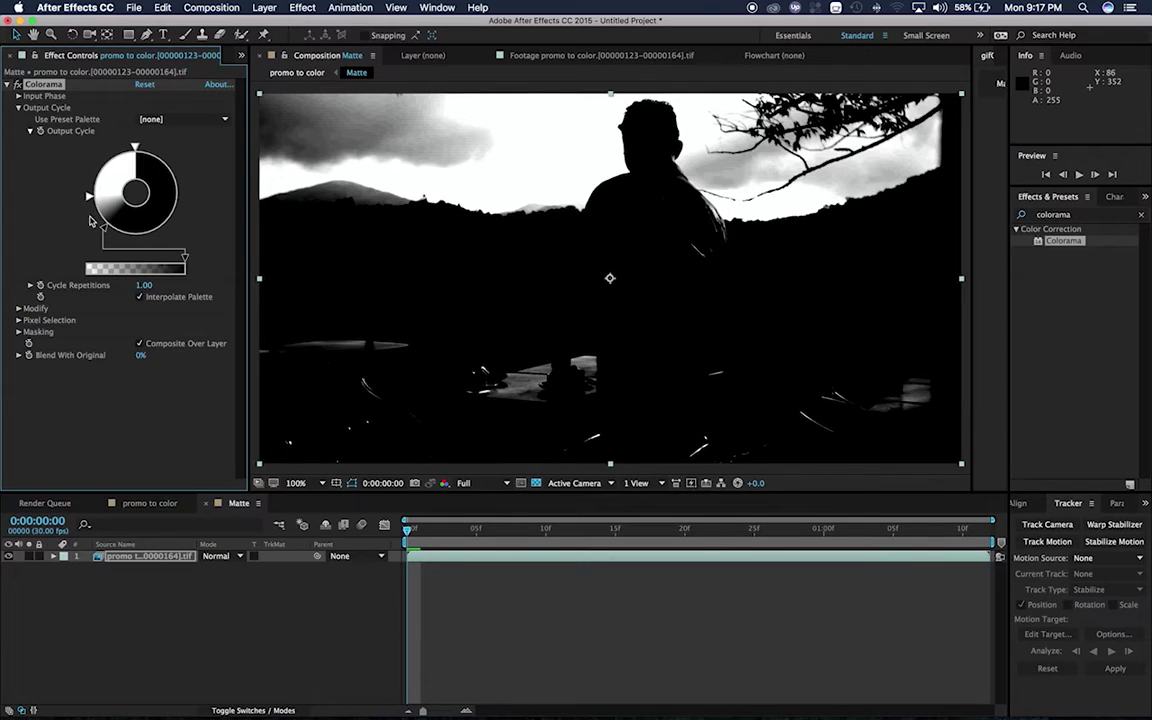
{"action": "left_click_drag", "start_coordinate": [90, 204], "coordinate": [91, 210]}
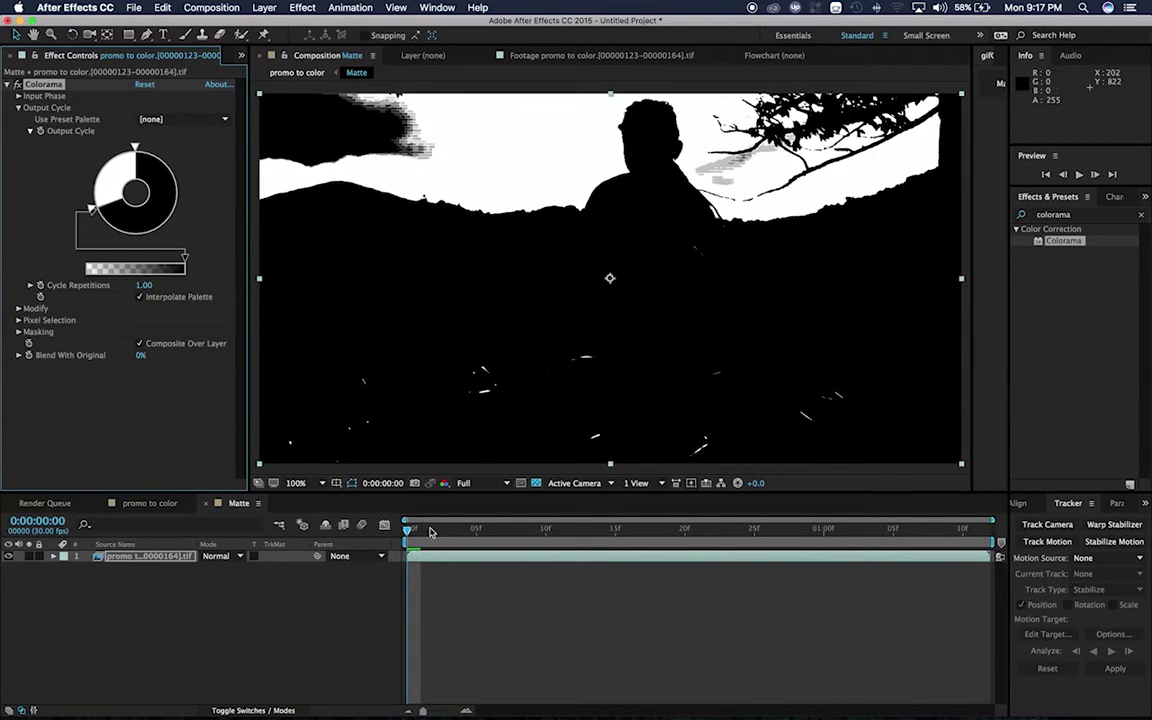
{"action": "left_click_drag", "start_coordinate": [425, 530], "coordinate": [408, 530]}
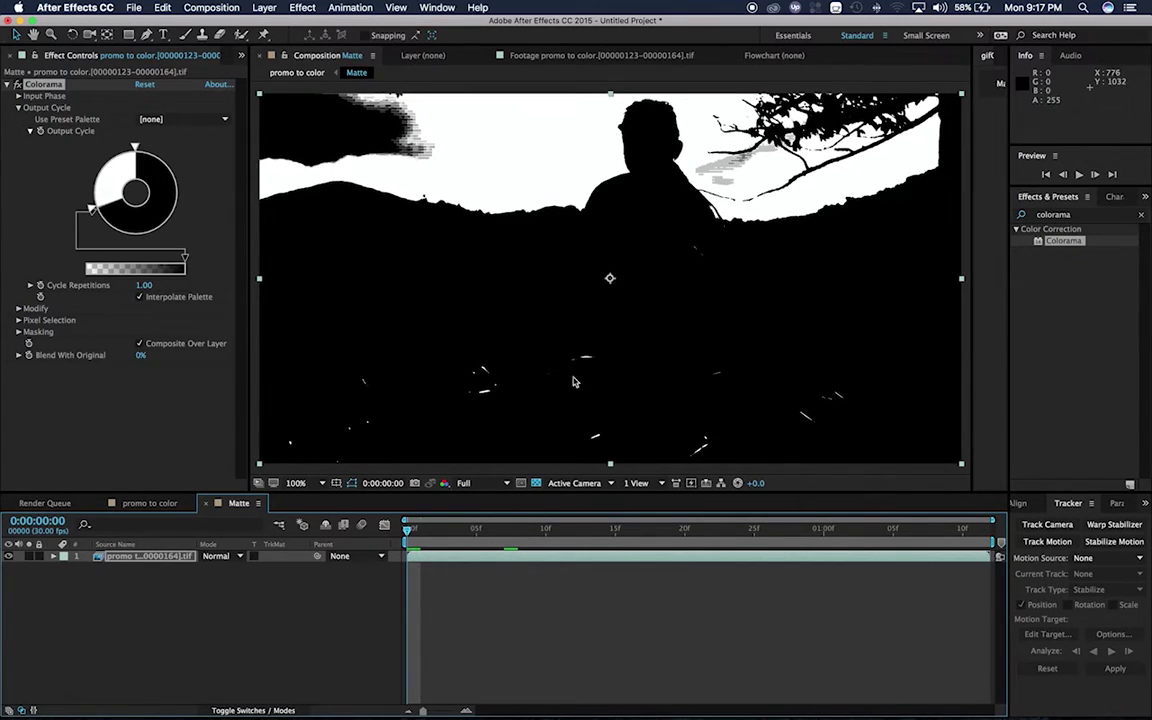
{"action": "scroll", "coordinate": [611, 367], "scroll_direction": "down", "scroll_amount": 5}
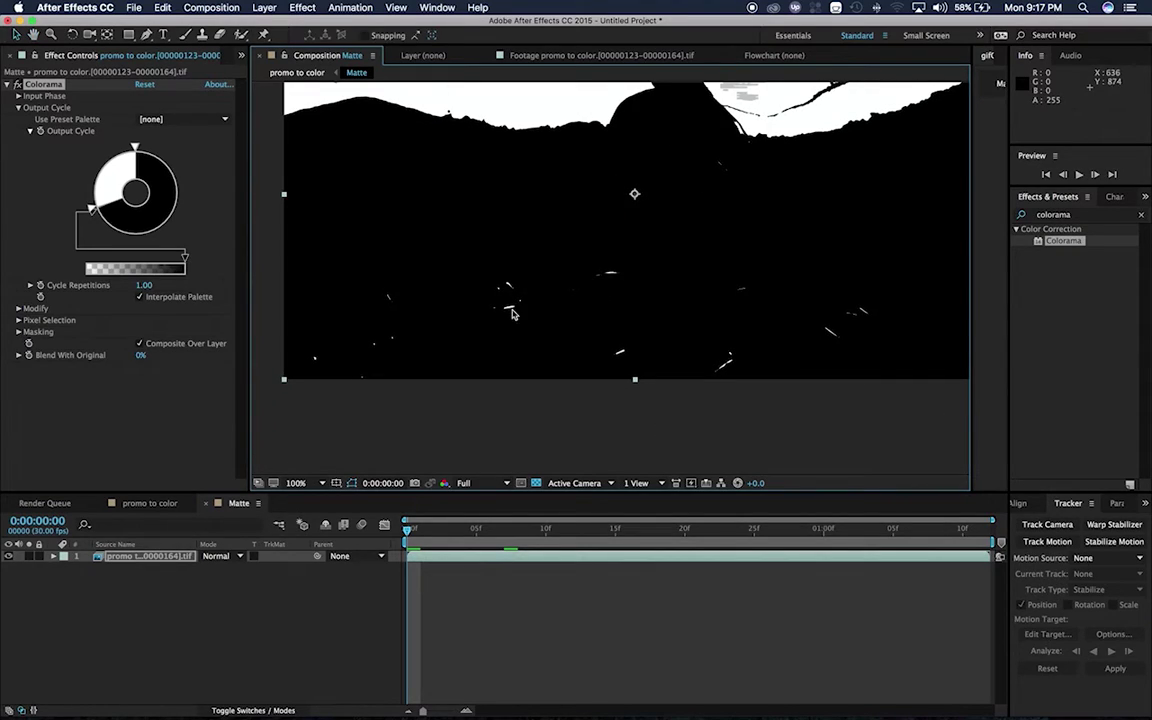
{"action": "scroll", "coordinate": [602, 331], "scroll_direction": "up", "scroll_amount": 3}
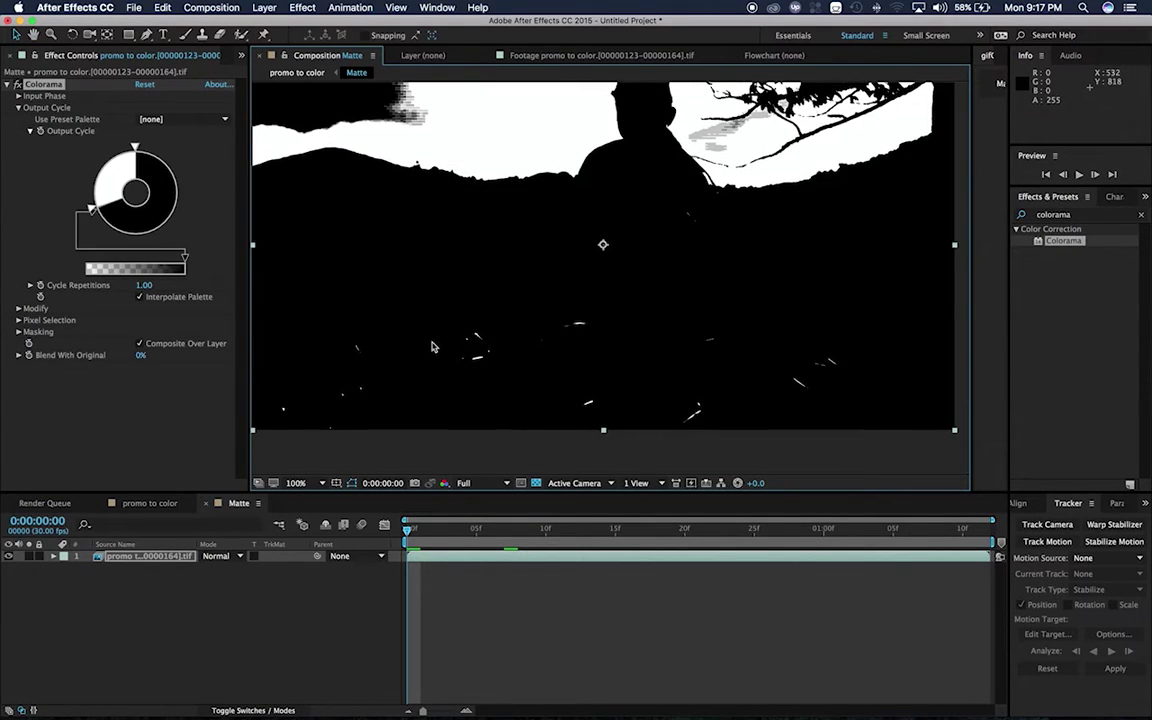
{"action": "left_click_drag", "start_coordinate": [562, 316], "coordinate": [569, 335]}
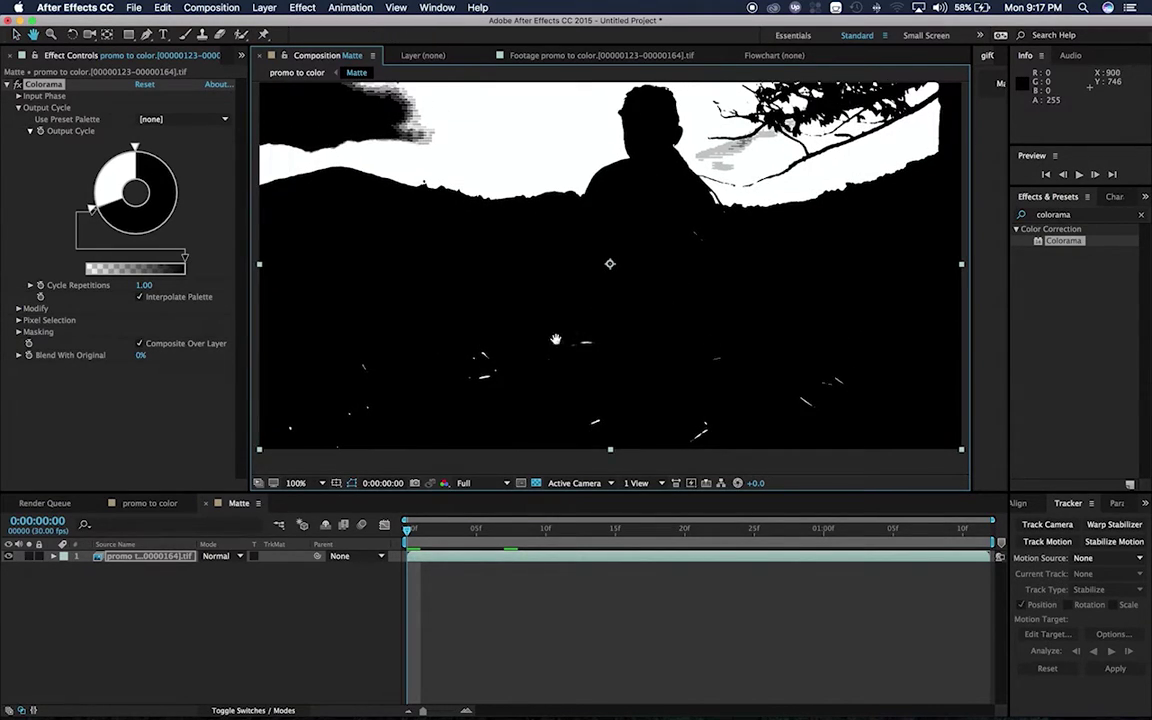
Duplicate the footage layer in the promo to color composition.
{"action": "left_click", "coordinate": [152, 507]}
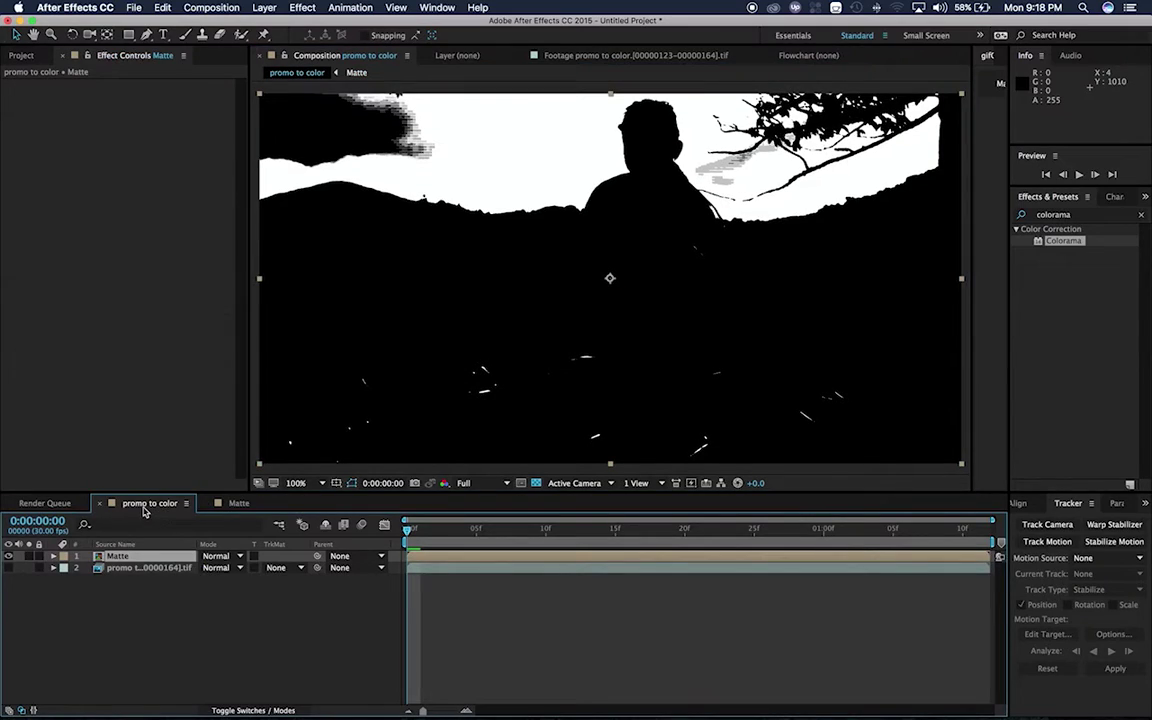
{"action": "left_click", "coordinate": [133, 569]}
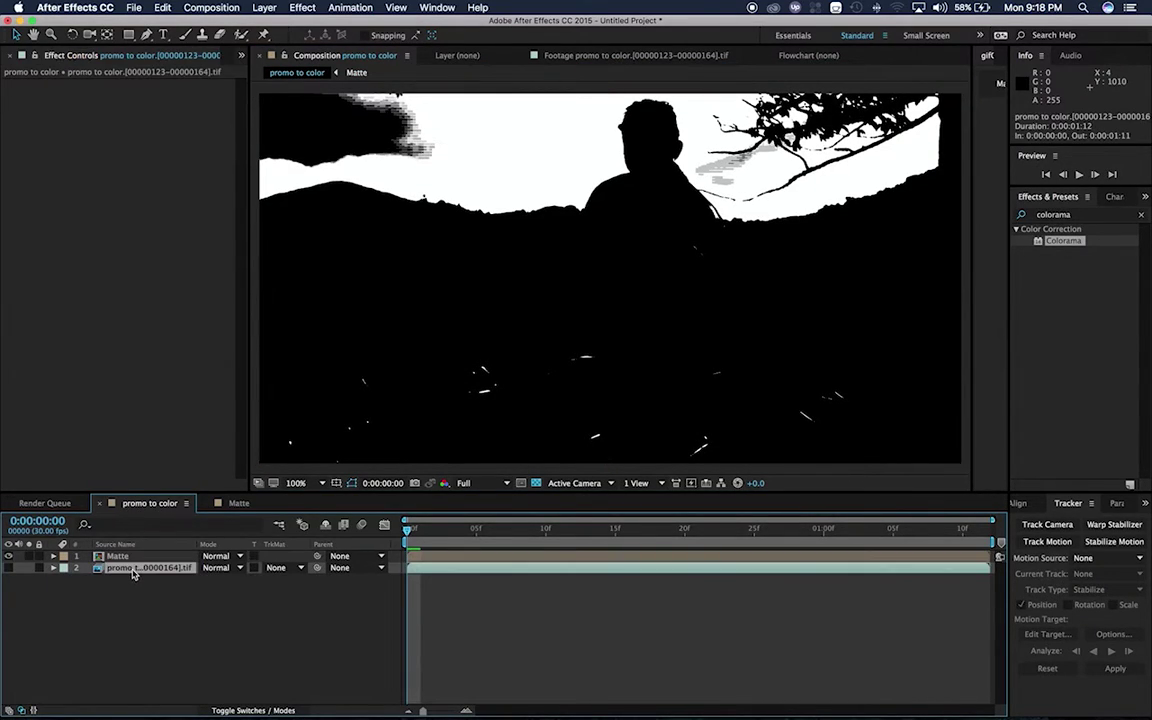
{"action": "left_click", "coordinate": [211, 7]}
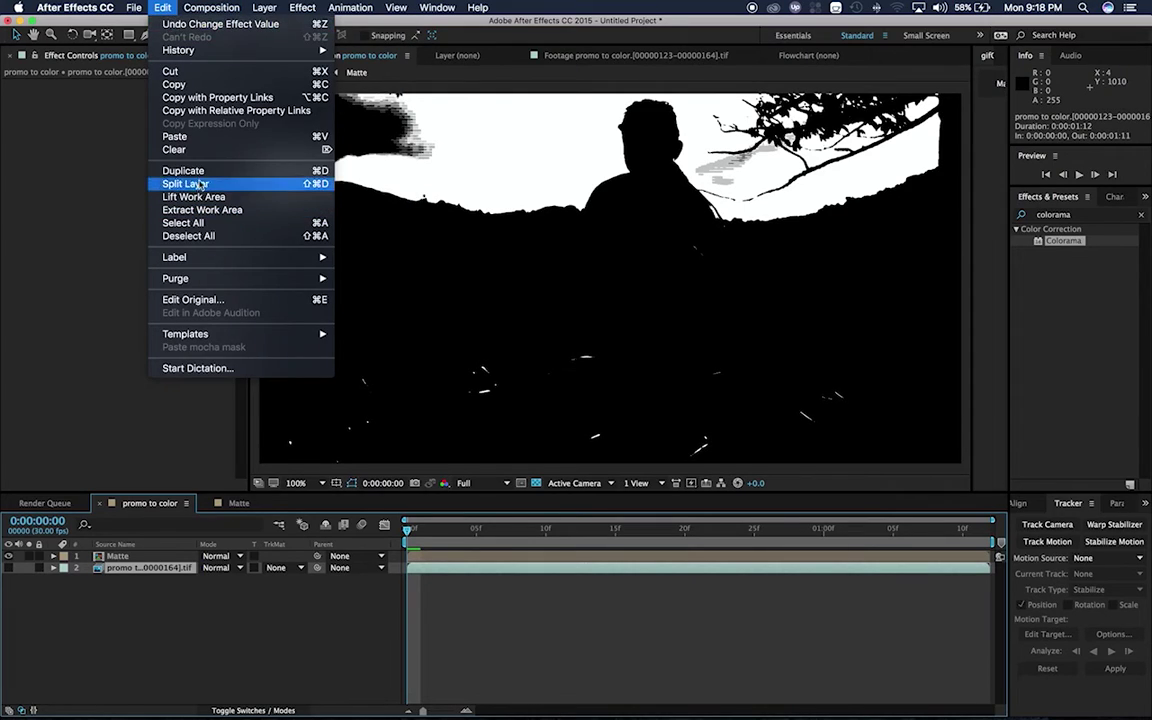
{"action": "left_click", "coordinate": [185, 171]}
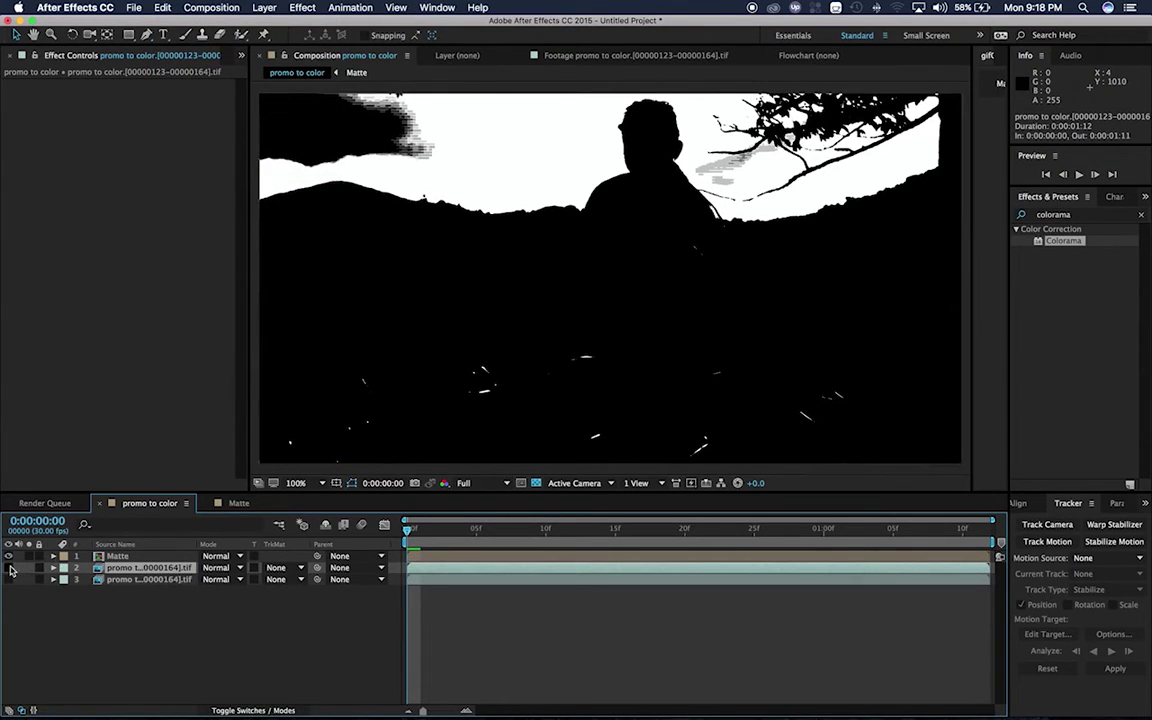
{"action": "left_click", "coordinate": [279, 567]}
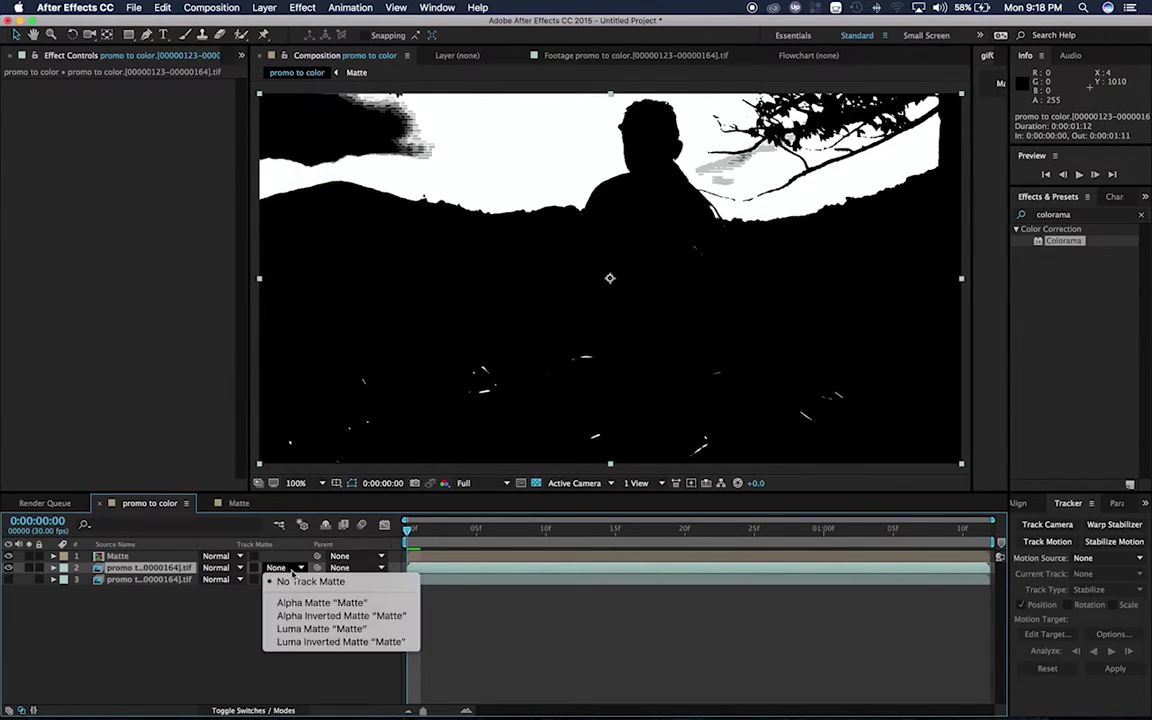
{"action": "left_click", "coordinate": [299, 642]}
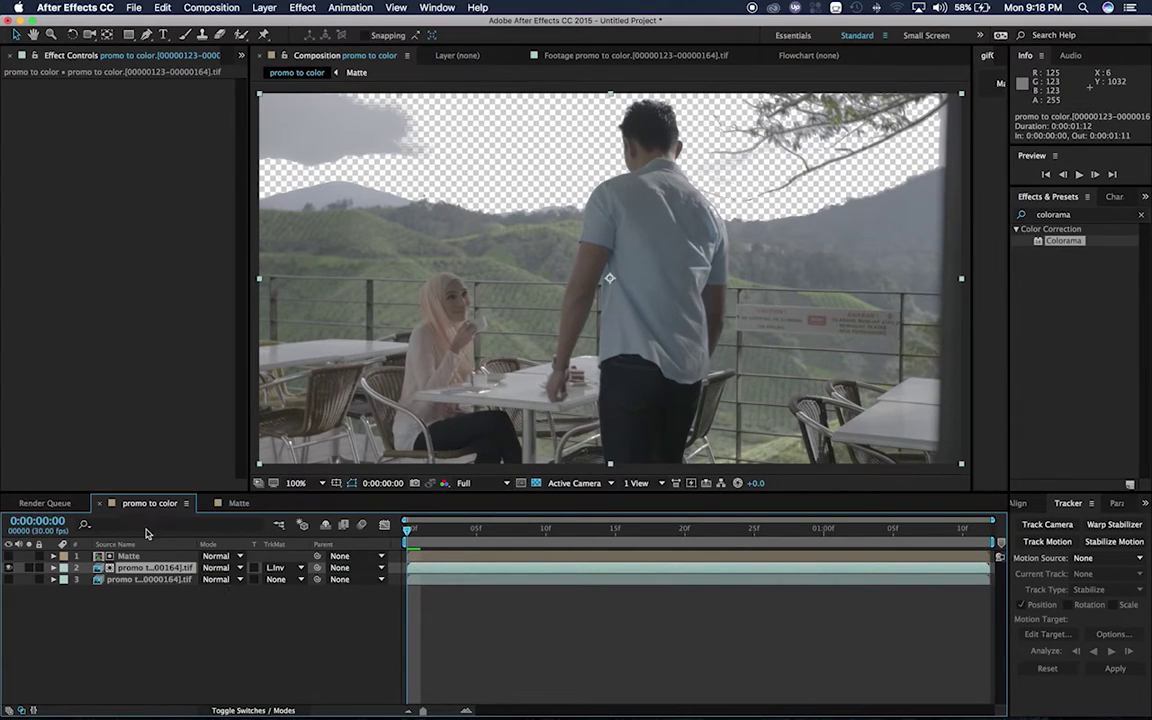
{"action": "left_click", "coordinate": [286, 570]}
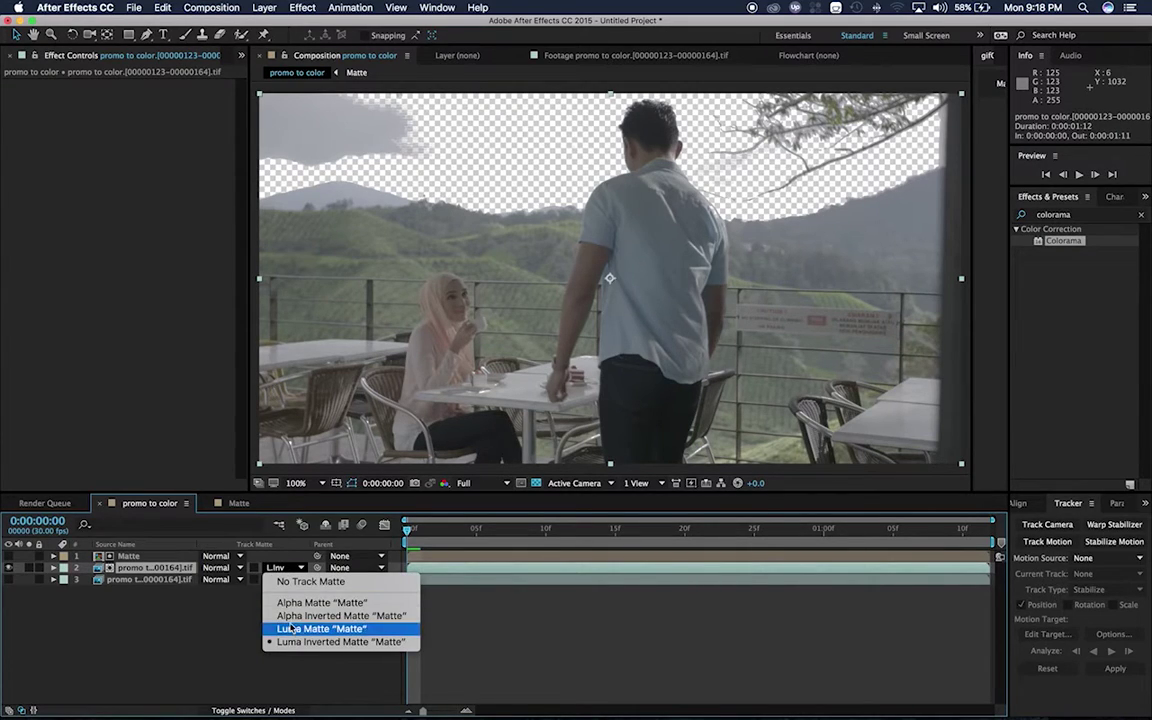
{"action": "left_click", "coordinate": [121, 567]}
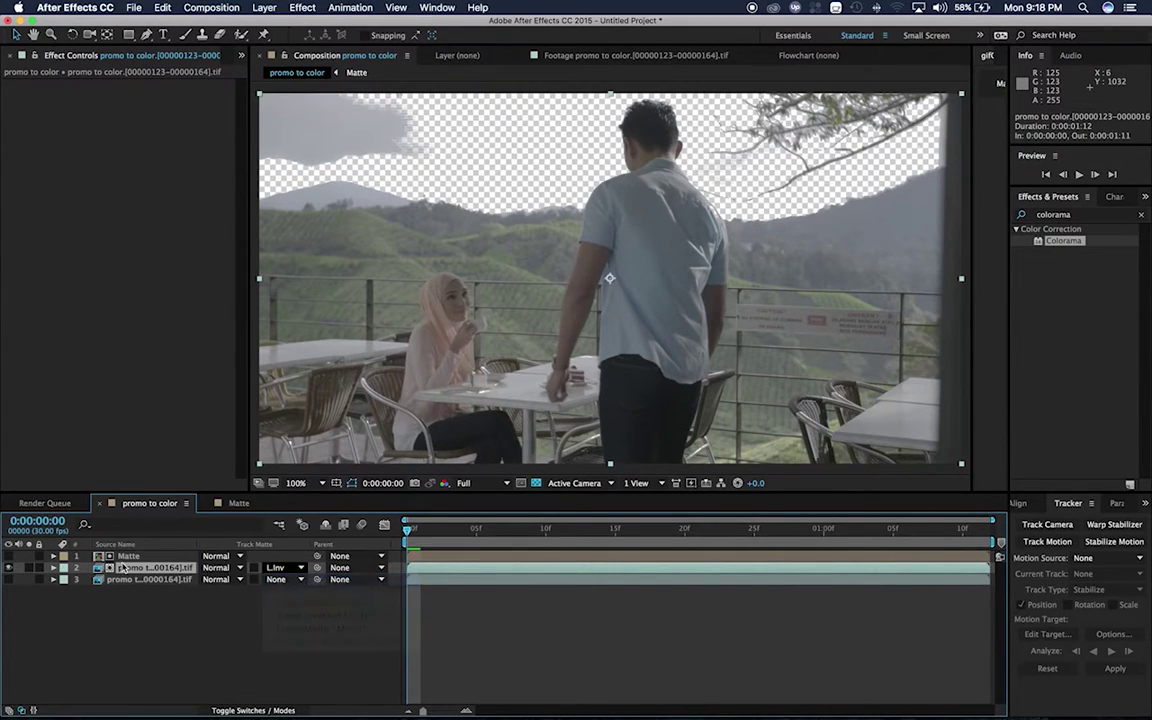
{"action": "left_click", "coordinate": [8, 556]}
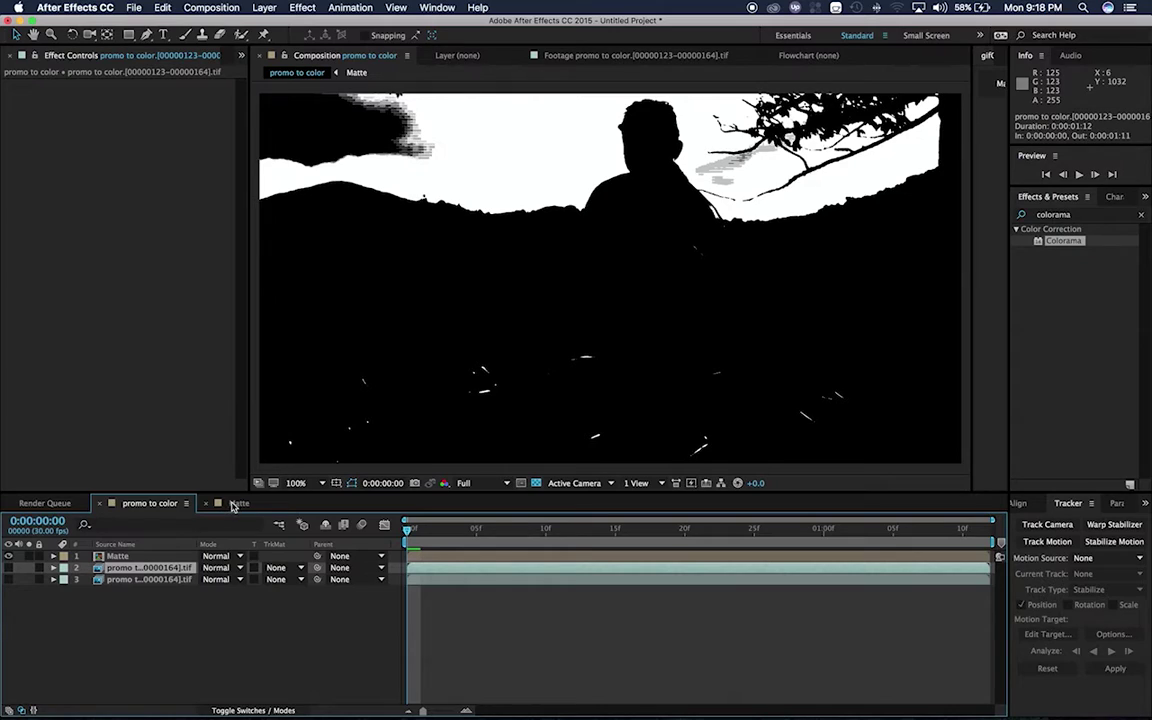
Add a full-frame black solid, Black Solid 1, to Matte and zoom the viewer to 50%.
{"action": "left_click", "coordinate": [232, 505]}
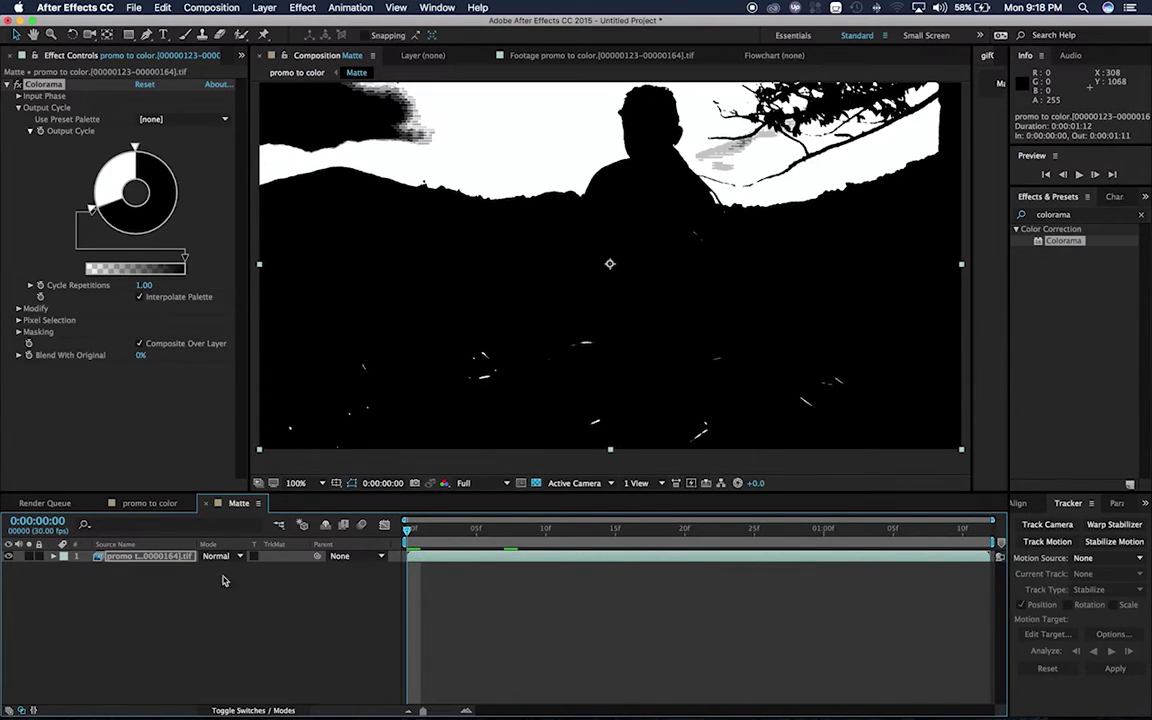
{"action": "left_click", "coordinate": [264, 7]}
{"action": "mouse_move", "coordinate": [280, 23]}
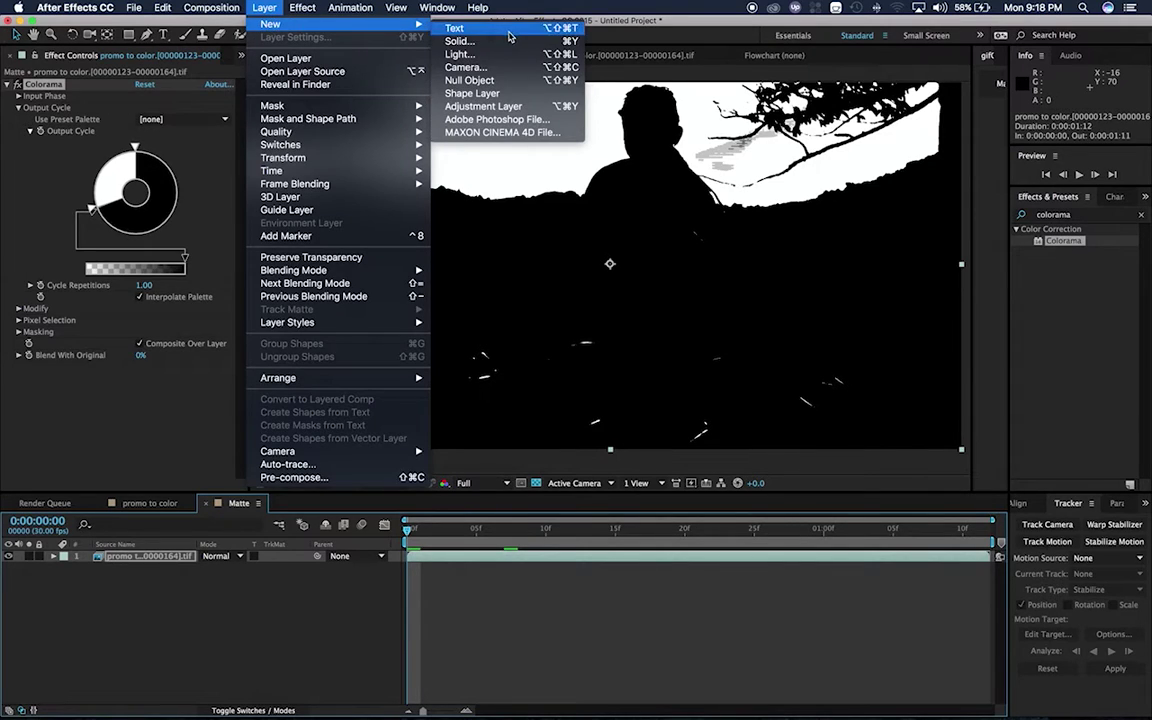
{"action": "left_click", "coordinate": [470, 41]}
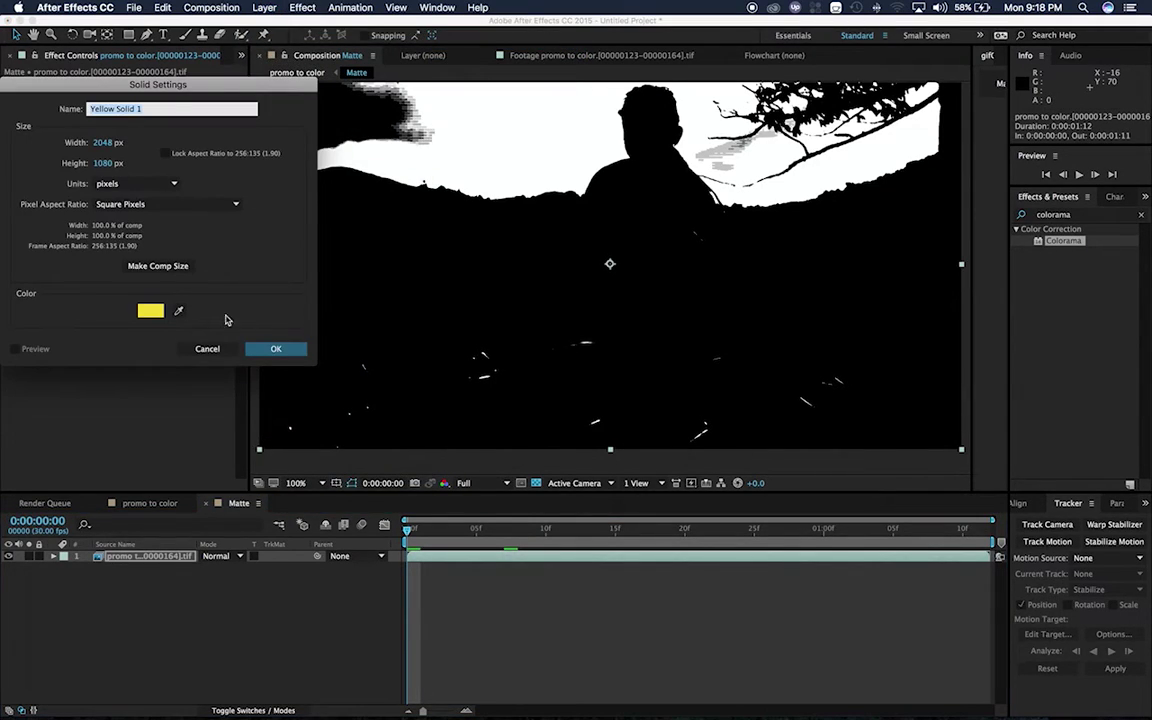
{"action": "left_click", "coordinate": [178, 311]}
{"action": "left_click", "coordinate": [427, 238]}
{"action": "left_click", "coordinate": [265, 348]}
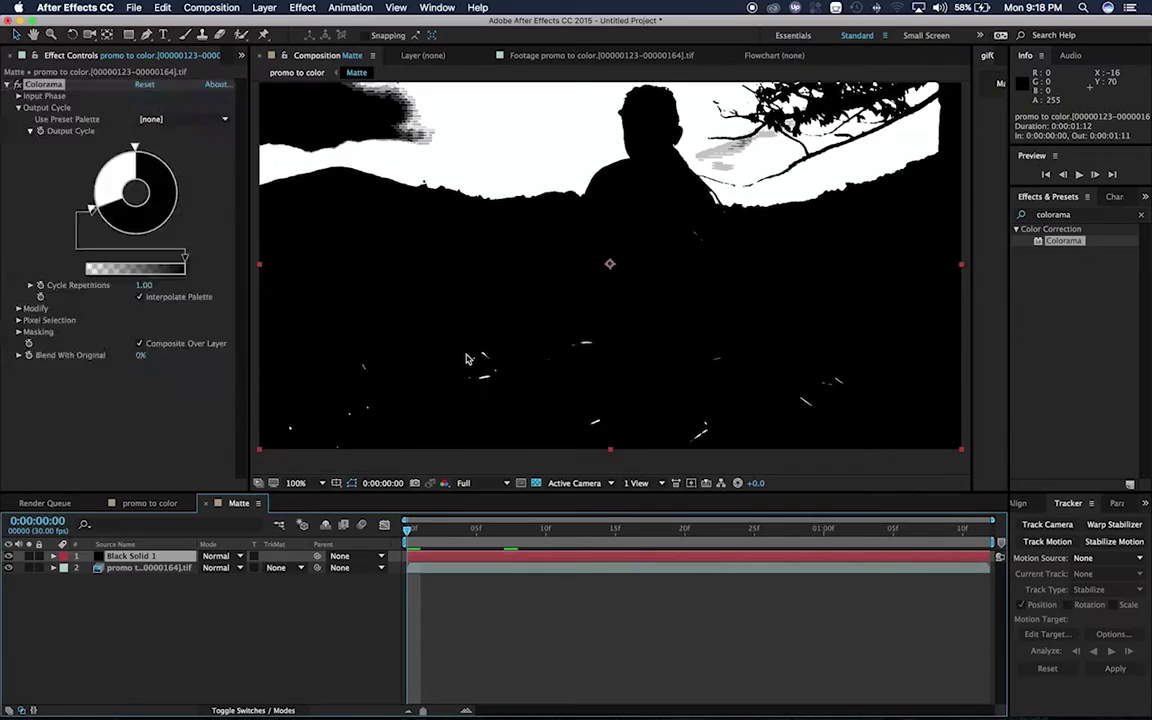
{"action": "key", "text": "comma"}
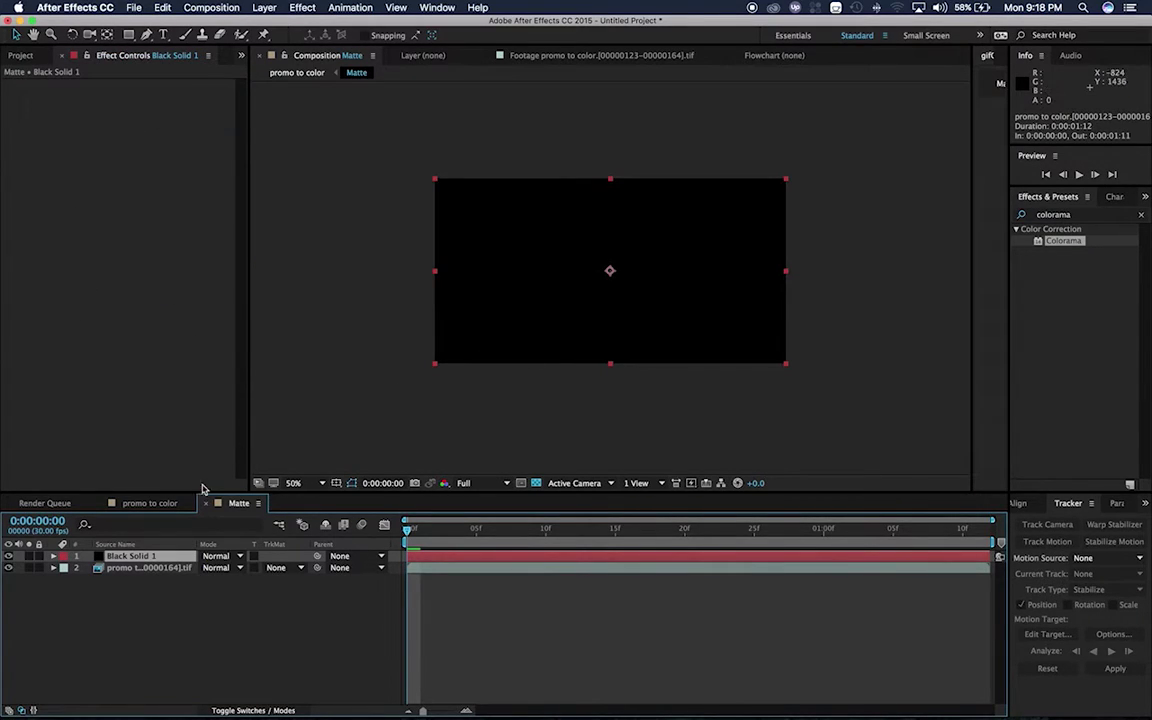
Hide Black Solid 1 and draw a closed 15-point Pen mask covering everything below the horizon.
{"action": "left_click", "coordinate": [9, 556]}
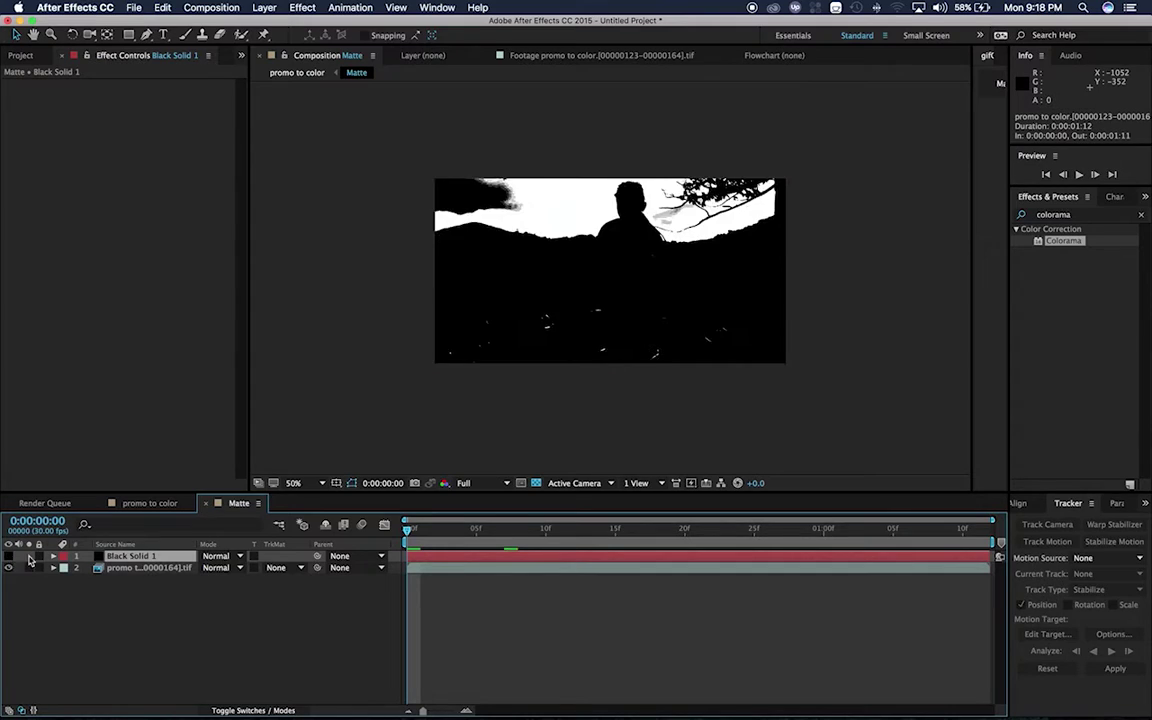
{"action": "left_click", "coordinate": [146, 34]}
{"action": "left_click", "coordinate": [398, 277]}
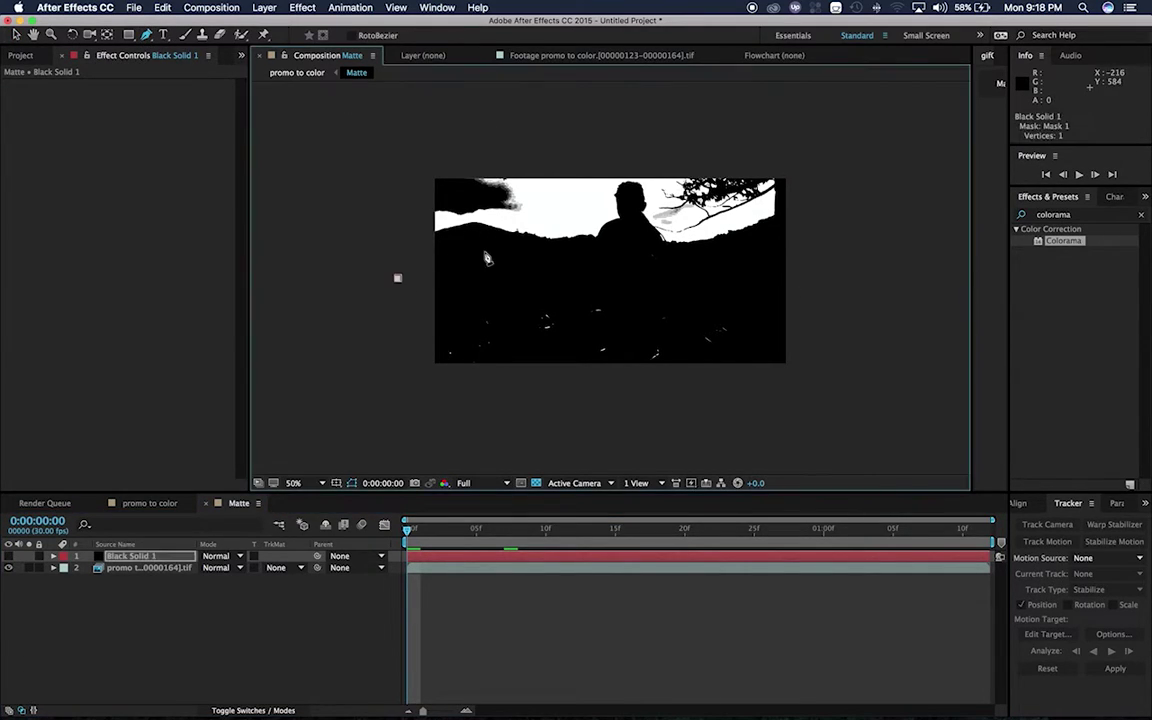
{"action": "left_click", "coordinate": [489, 250]}
{"action": "left_click", "coordinate": [544, 260]}
{"action": "left_click", "coordinate": [597, 260]}
{"action": "left_click", "coordinate": [633, 261]}
{"action": "left_click", "coordinate": [668, 261]}
{"action": "left_click", "coordinate": [738, 250]}
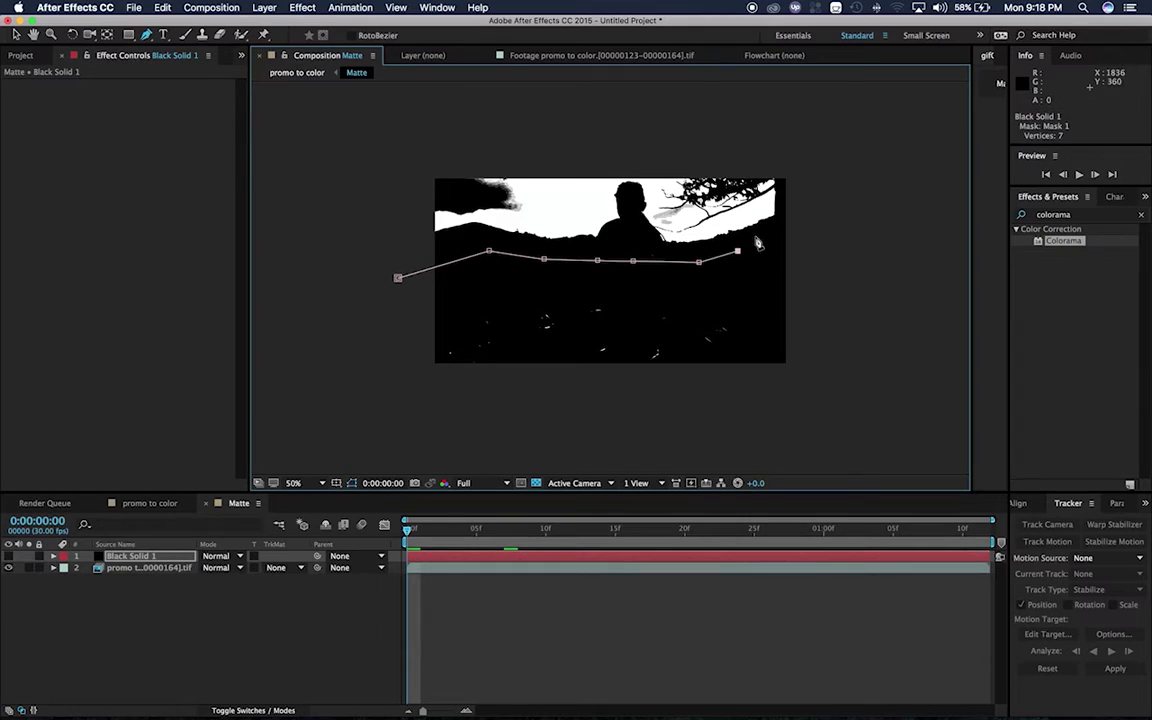
{"action": "left_click", "coordinate": [760, 236]}
{"action": "left_click", "coordinate": [797, 226]}
{"action": "left_click", "coordinate": [797, 388]}
{"action": "left_click", "coordinate": [775, 401]}
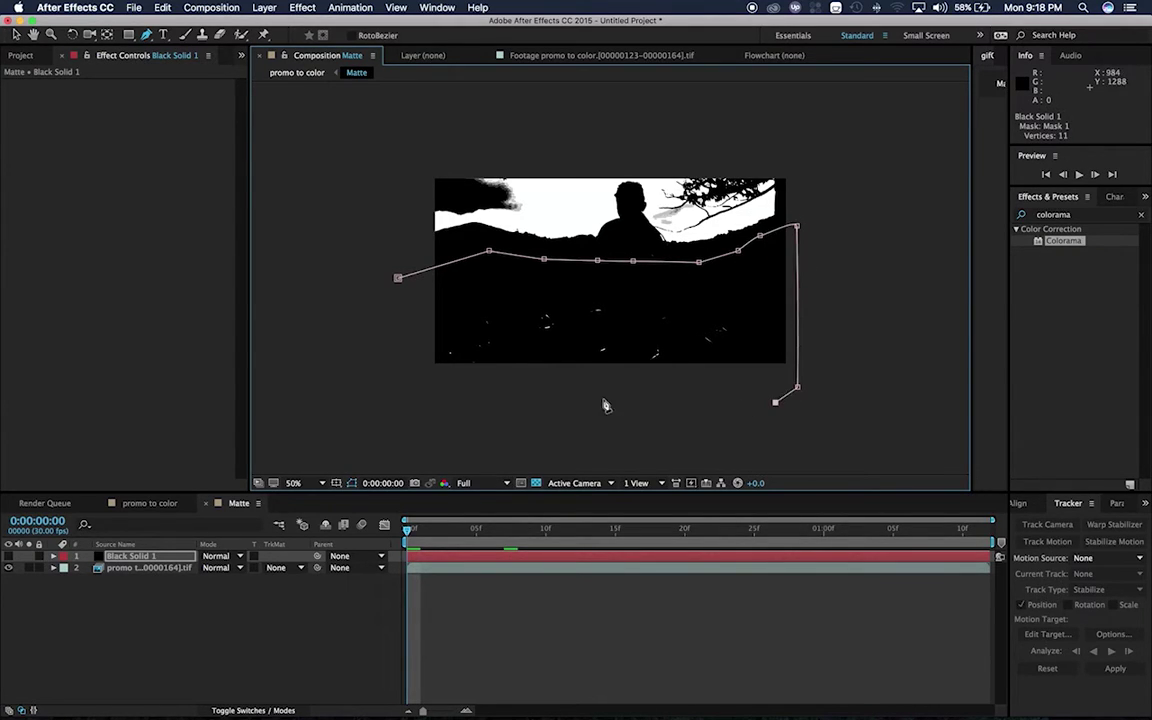
{"action": "left_click", "coordinate": [603, 399]}
{"action": "left_click", "coordinate": [502, 399]}
{"action": "left_click", "coordinate": [424, 401]}
{"action": "left_click", "coordinate": [388, 382]}
{"action": "left_click", "coordinate": [398, 278]}
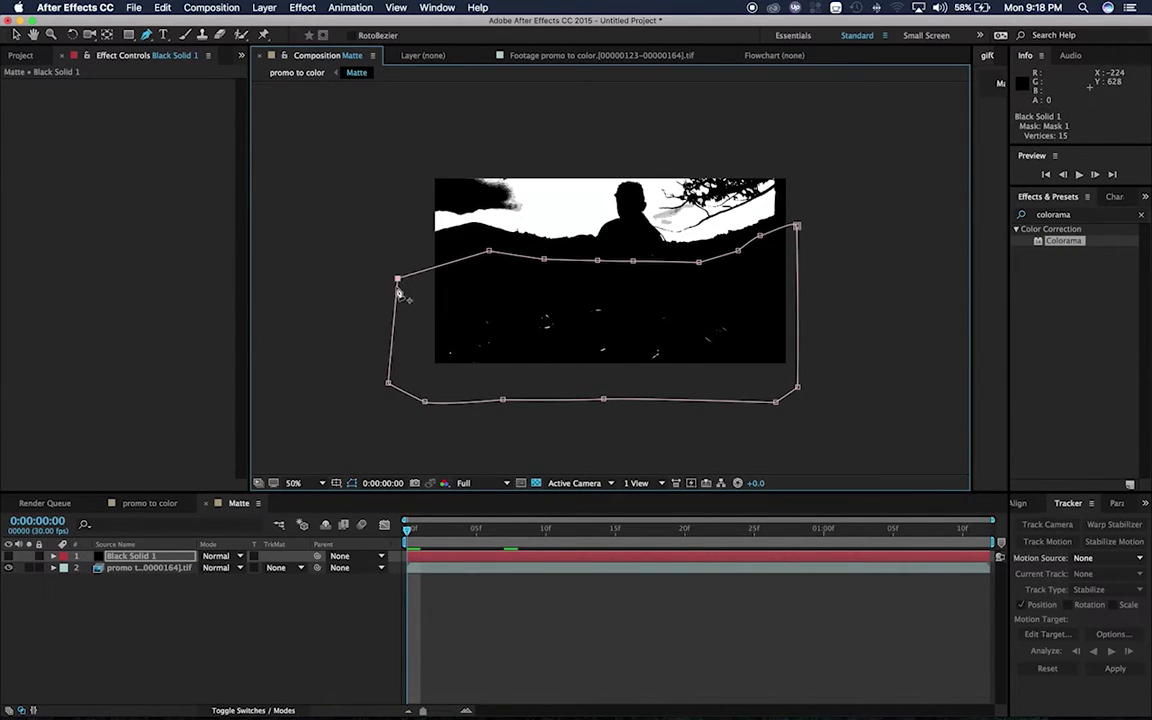
Show the masked black solid again and preview the cleaned matte.
{"action": "left_click", "coordinate": [8, 557]}
{"action": "left_click", "coordinate": [530, 637]}
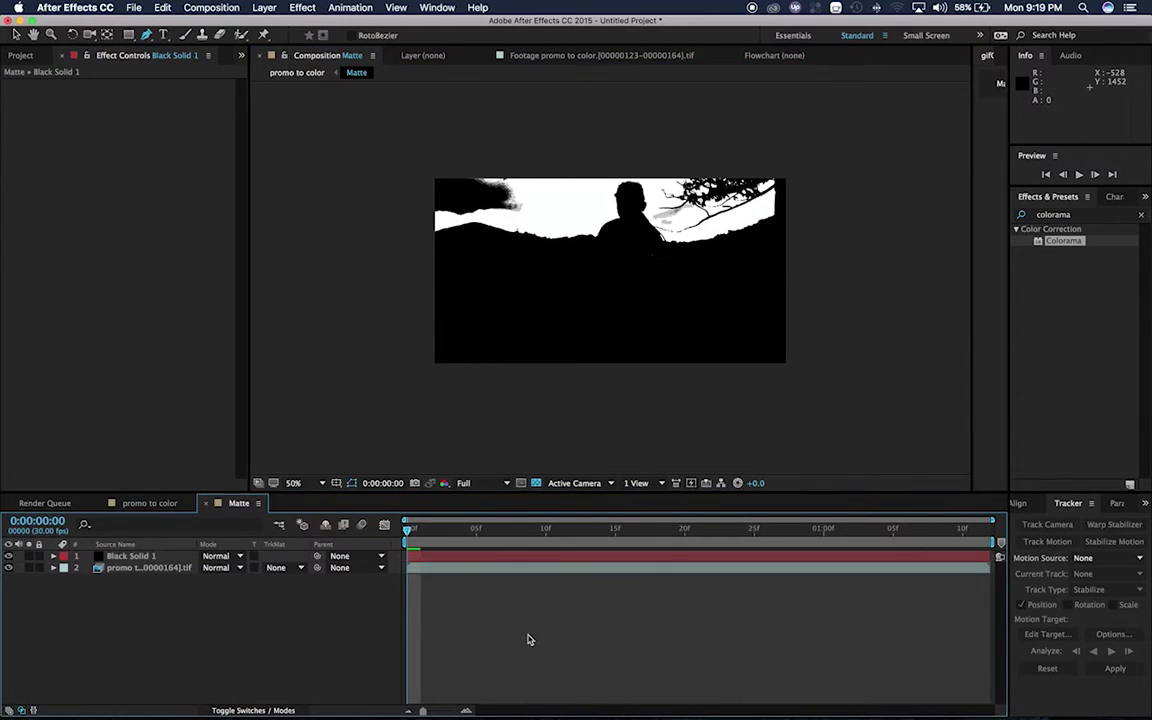
{"action": "left_click_drag", "start_coordinate": [450, 531], "coordinate": [487, 537]}
{"action": "key", "text": "space"}
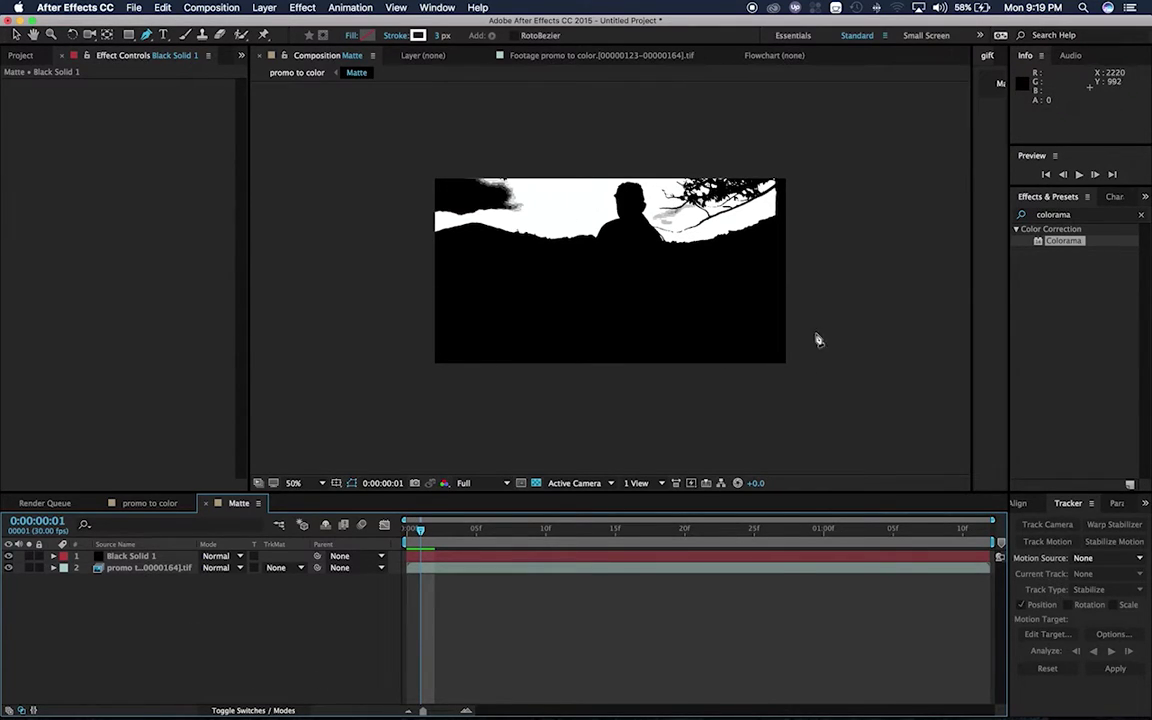
Add a full-frame white solid, White Solid 1, atop Matte and turn off its visibility.
{"action": "right_click", "coordinate": [142, 598]}
{"action": "mouse_move", "coordinate": [150, 588]}
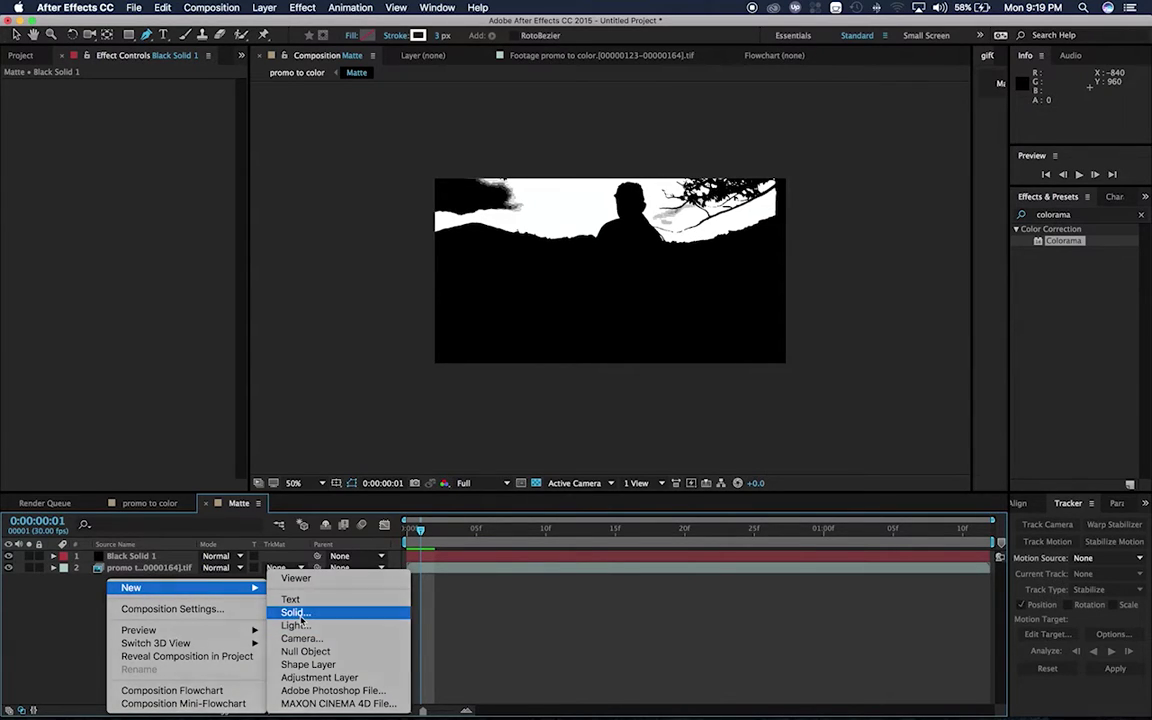
{"action": "left_click", "coordinate": [295, 612]}
{"action": "left_click", "coordinate": [150, 310]}
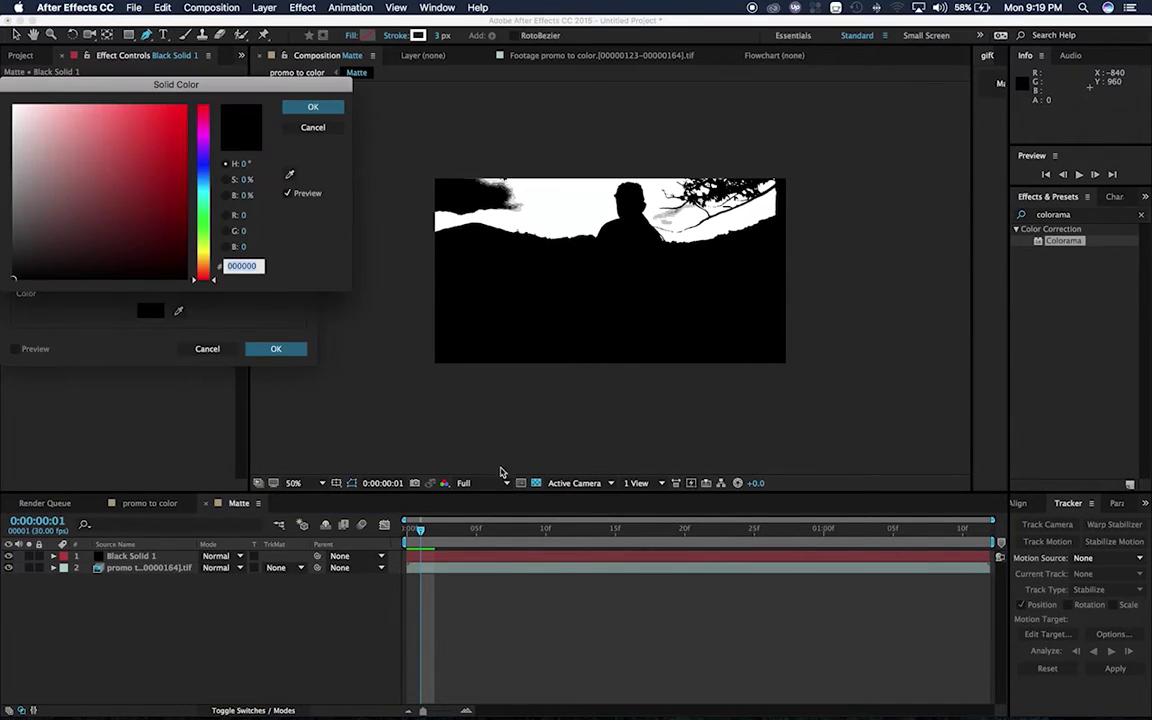
{"action": "left_click", "coordinate": [35, 162]}
{"action": "key", "text": "Return"}
{"action": "left_click", "coordinate": [276, 349]}
{"action": "left_click", "coordinate": [144, 556]}
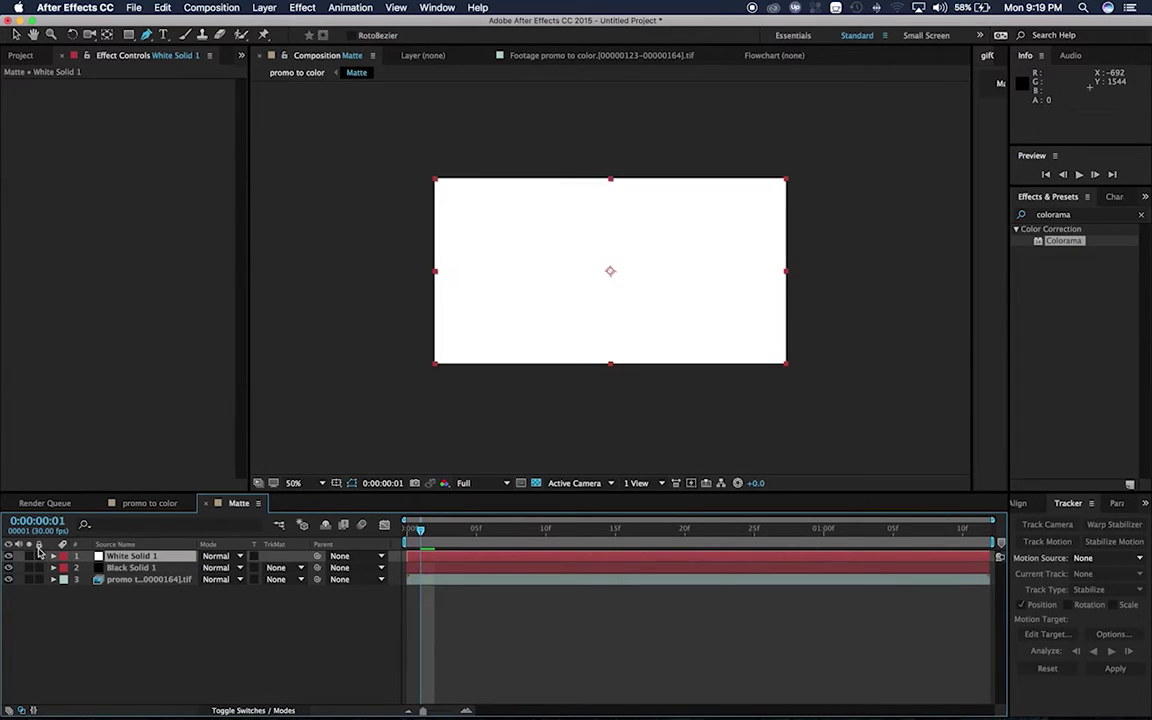
{"action": "left_click", "coordinate": [9, 556]}
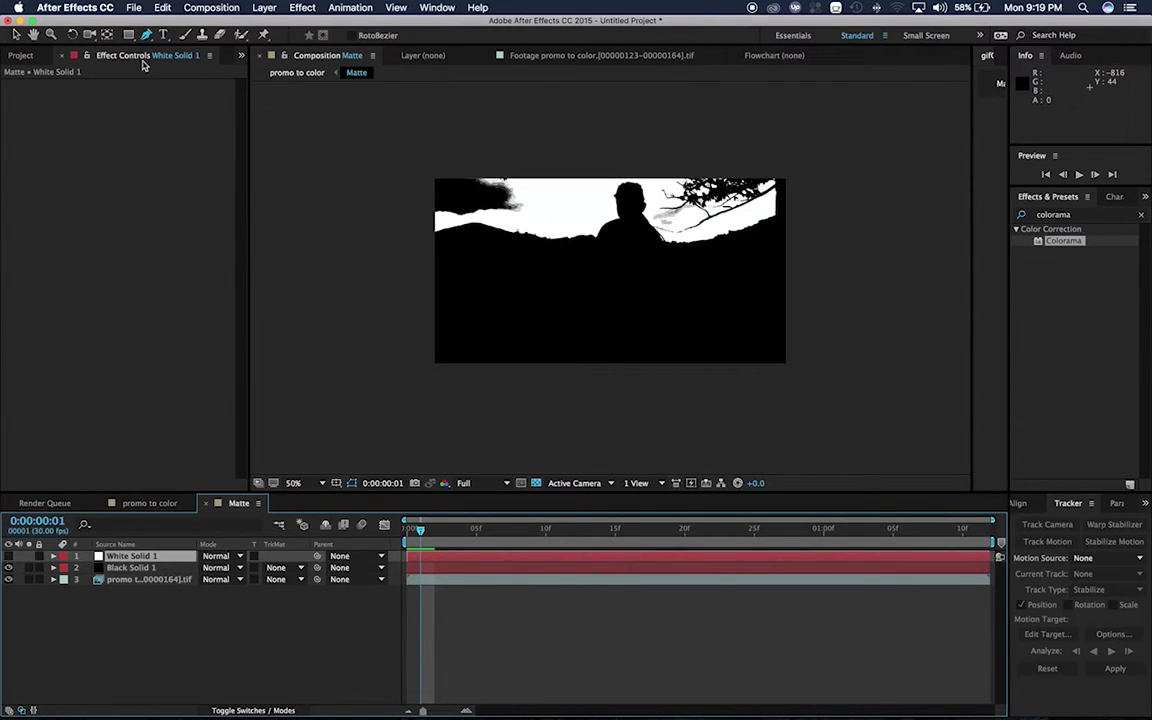
Draw a closed mask on White Solid 1 over the left sky patch along the horizon.
{"action": "left_click", "coordinate": [408, 235]}
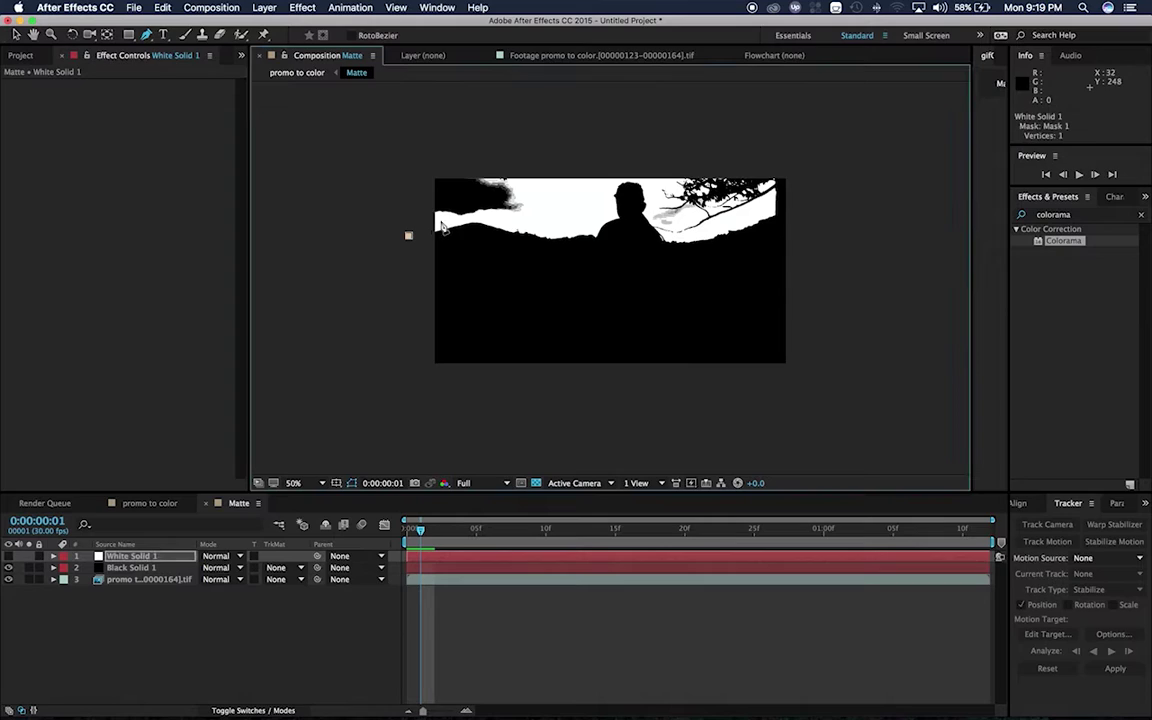
{"action": "left_click", "coordinate": [440, 224]}
{"action": "left_click", "coordinate": [488, 222]}
{"action": "left_click", "coordinate": [540, 187]}
{"action": "left_click", "coordinate": [531, 156]}
{"action": "left_click", "coordinate": [496, 142]}
{"action": "left_click", "coordinate": [384, 136]}
{"action": "left_click", "coordinate": [386, 209]}
{"action": "left_click", "coordinate": [409, 237]}
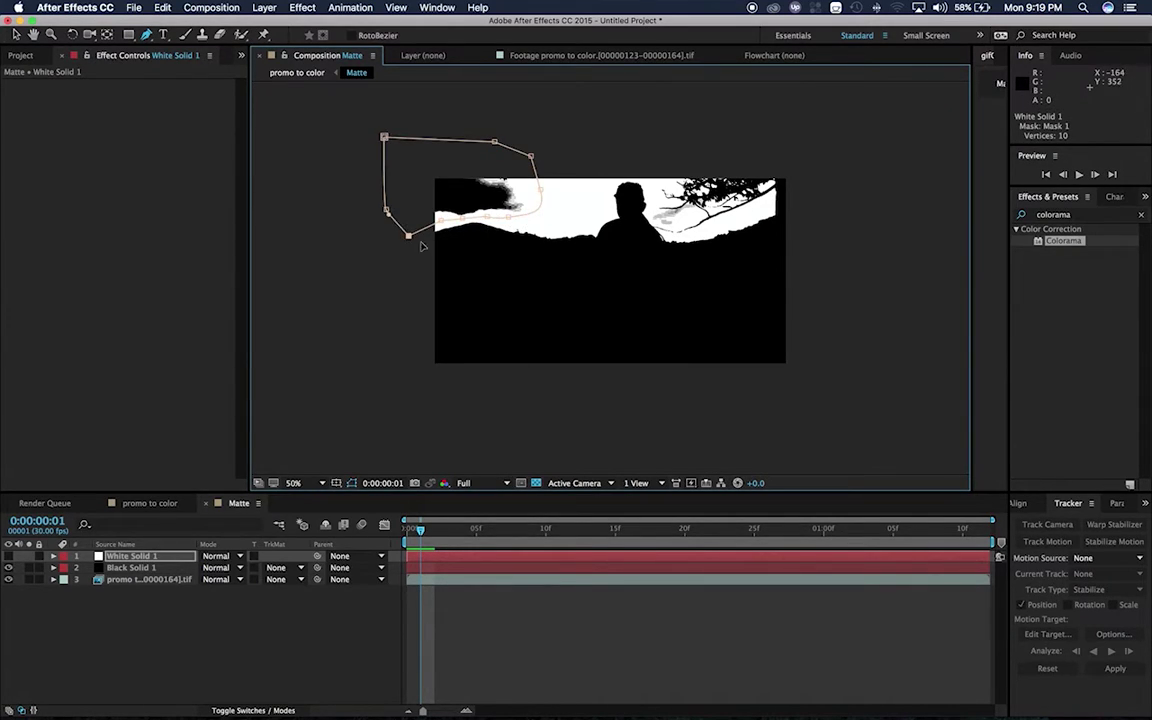
Draw a second closed mask around the tree branches along the right ridge.
{"action": "left_click", "coordinate": [654, 166]}
{"action": "left_click", "coordinate": [652, 214]}
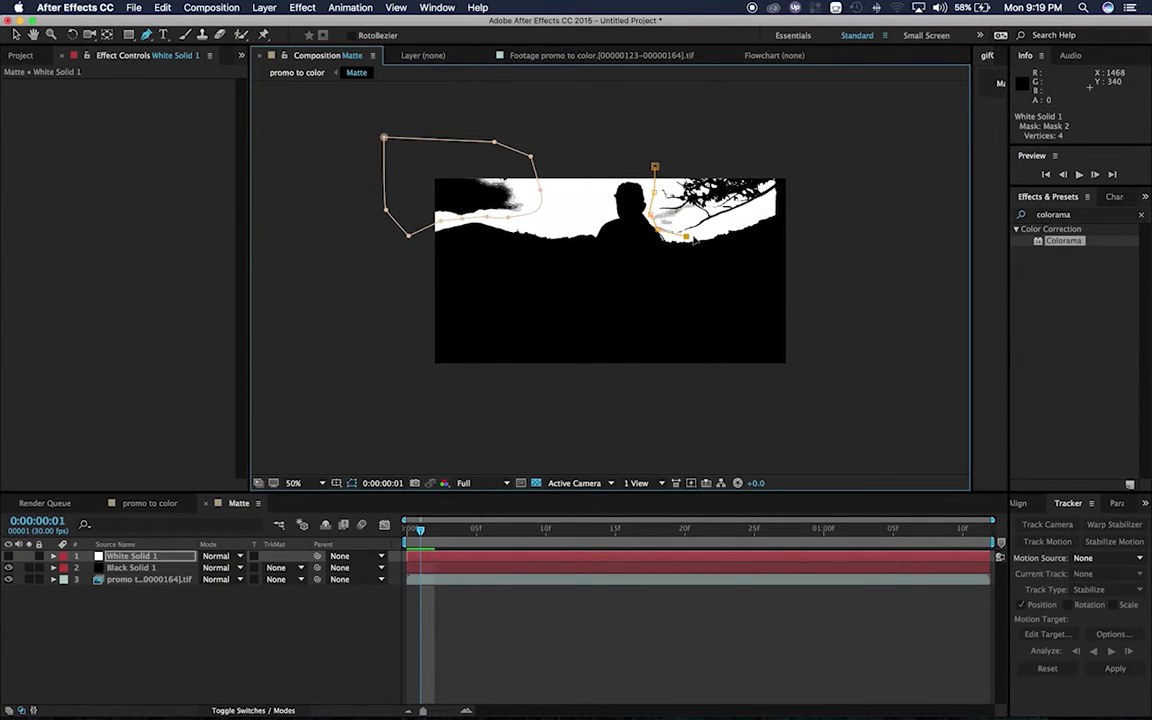
{"action": "left_click", "coordinate": [762, 210]}
{"action": "left_click", "coordinate": [812, 197]}
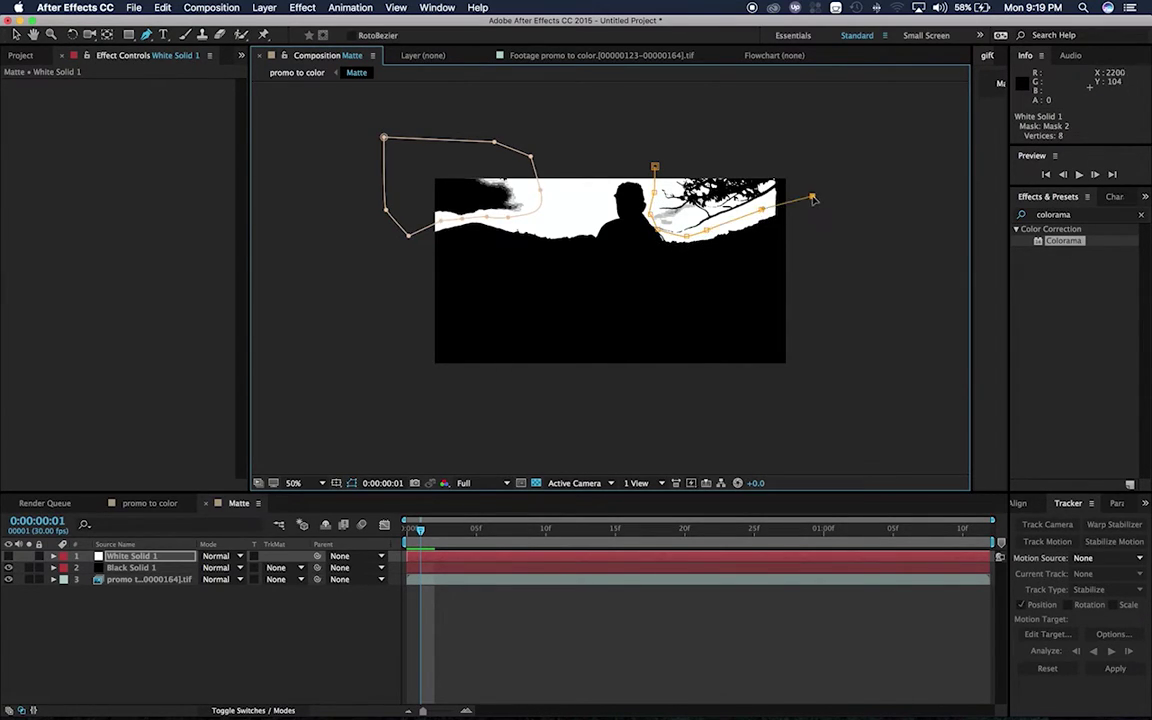
{"action": "left_click", "coordinate": [792, 214]}
{"action": "left_click", "coordinate": [808, 152]}
{"action": "left_click", "coordinate": [800, 127]}
{"action": "left_click", "coordinate": [673, 150]}
{"action": "left_click", "coordinate": [654, 166]}
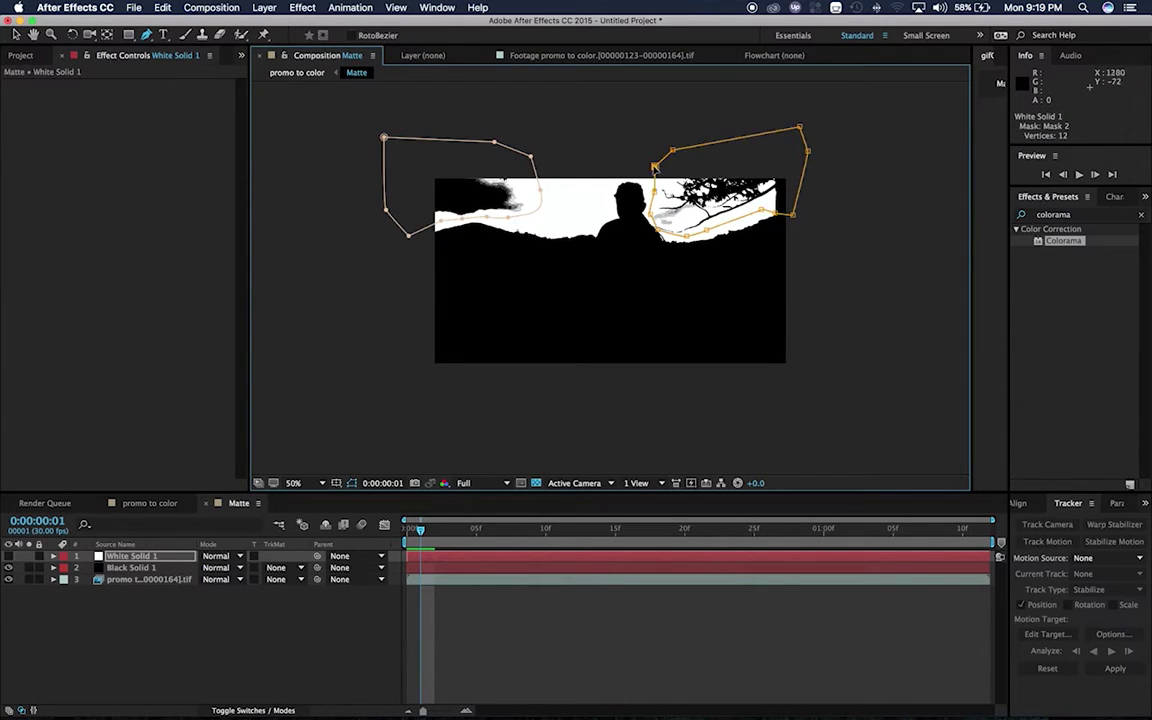
Make the masked White Solid 1 visible, switch to the Selection tool, and return to promo to color.
{"action": "left_click", "coordinate": [8, 556]}
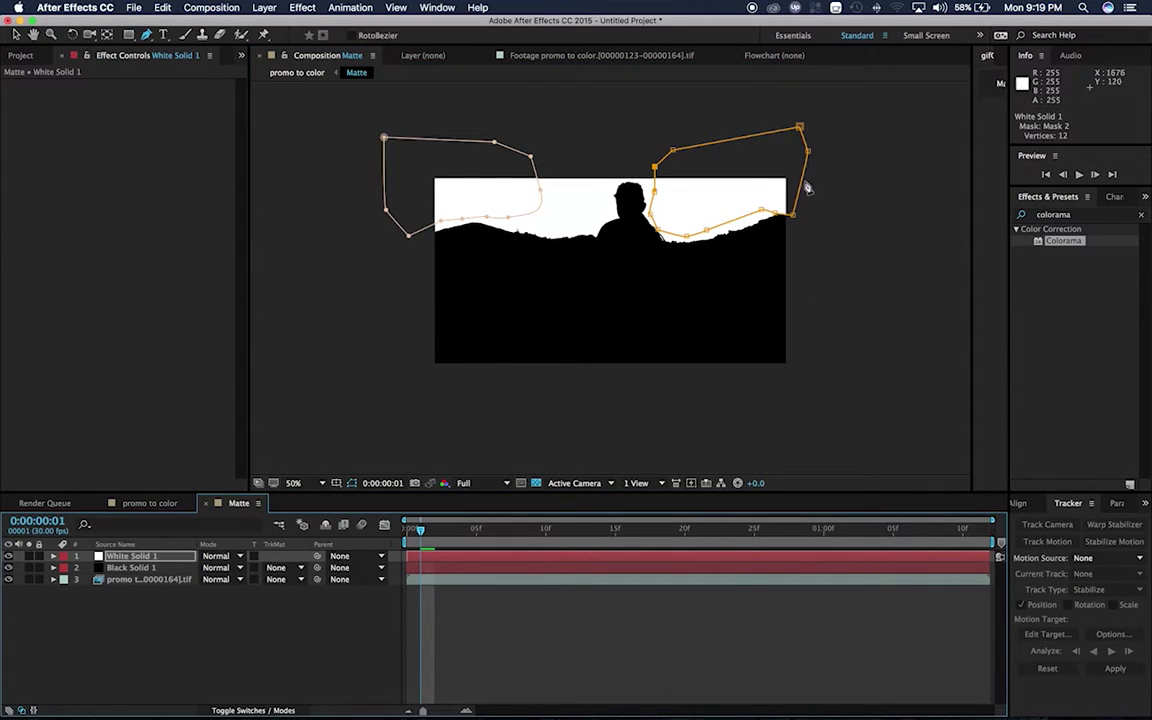
{"action": "key", "text": "v"}
{"action": "left_click", "coordinate": [520, 620]}
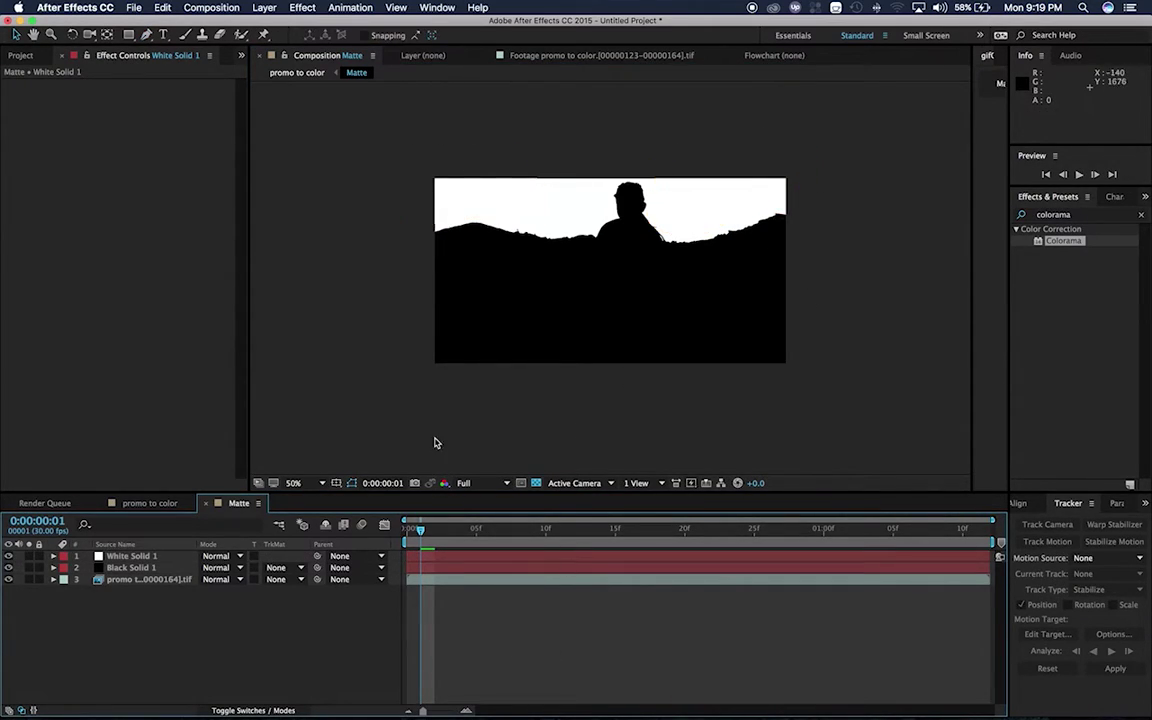
{"action": "left_click", "coordinate": [150, 503]}
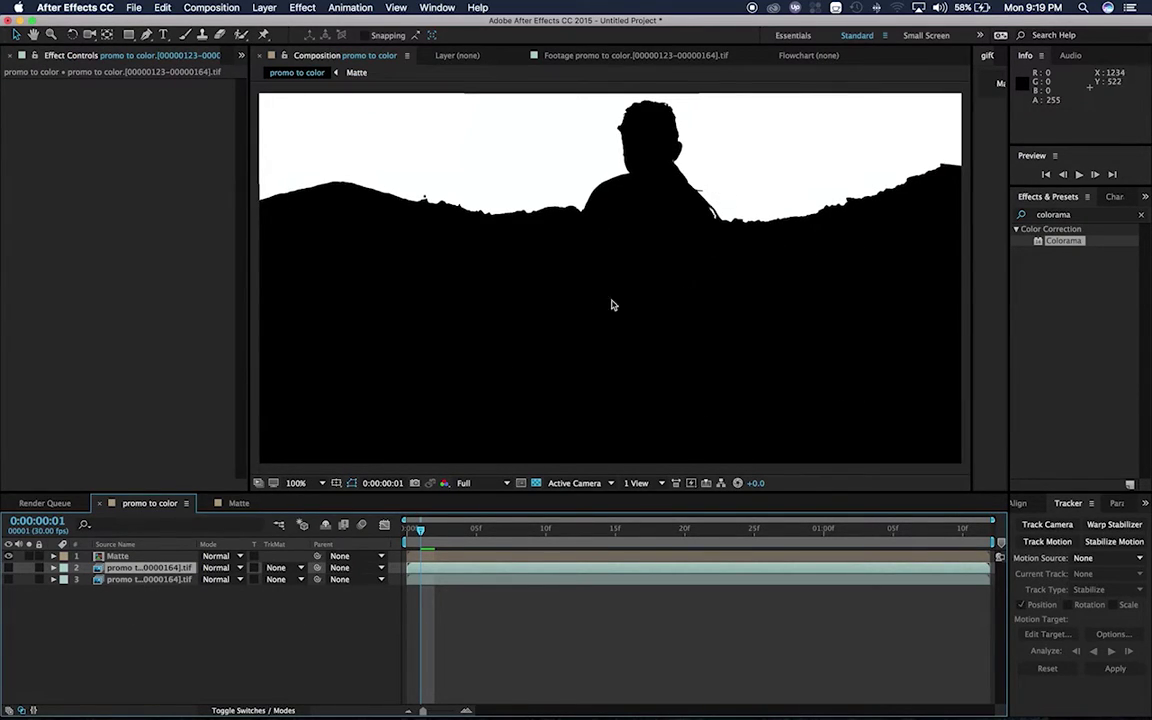
Show footage layer 2 and set its track matte to Luma Inverted Matte "Matte".
{"action": "key", "text": "comma"}
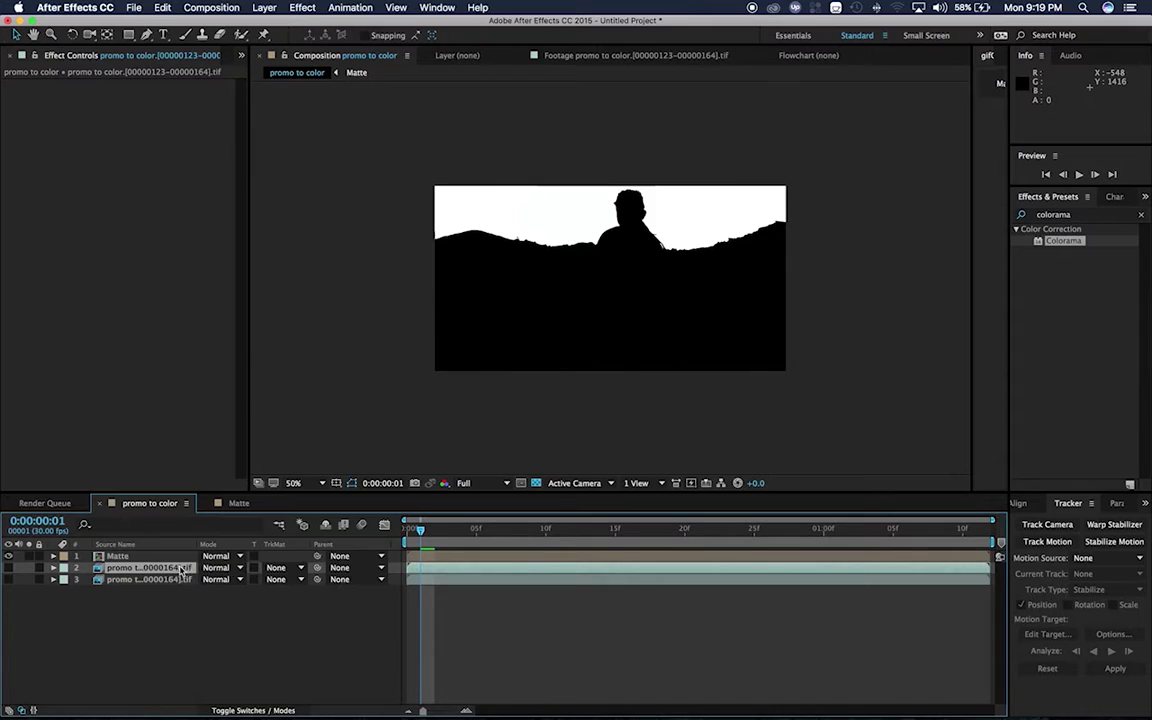
{"action": "left_click", "coordinate": [8, 568]}
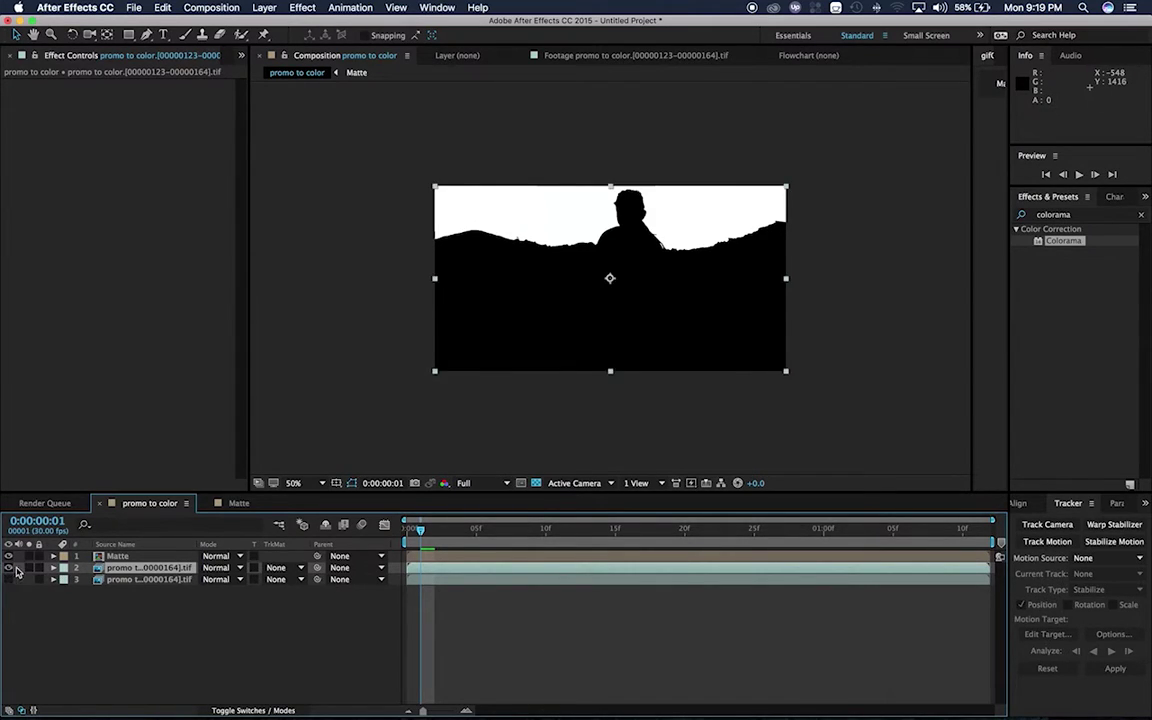
{"action": "left_click", "coordinate": [296, 572]}
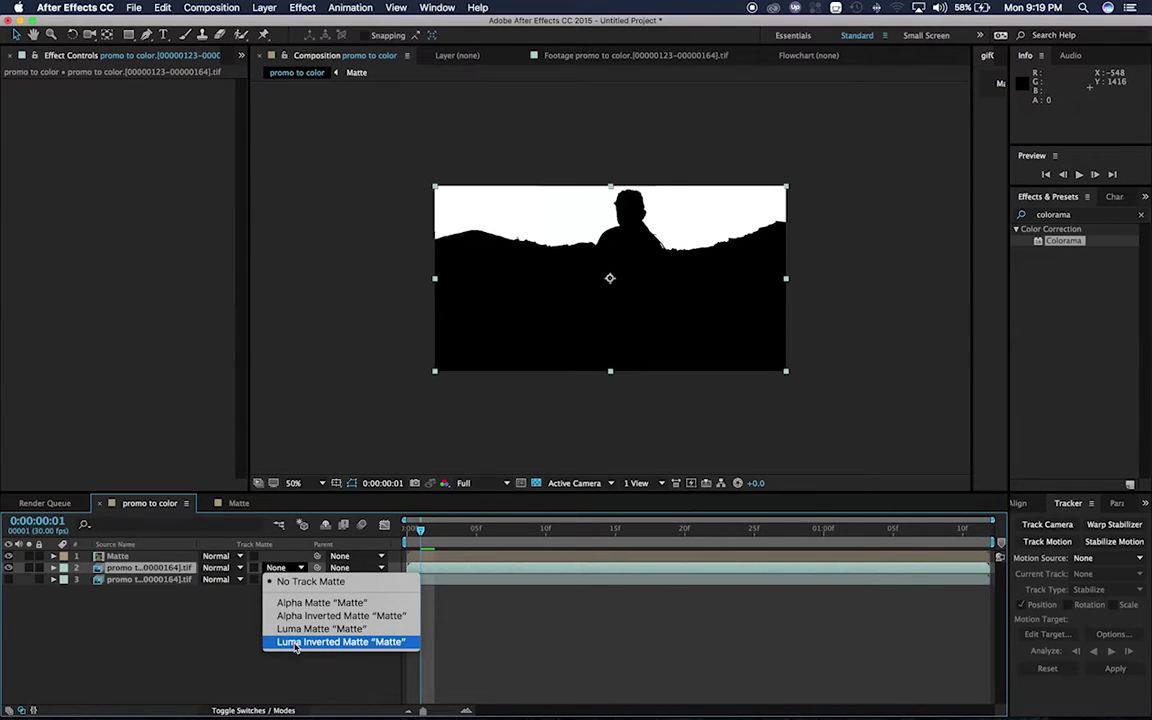
{"action": "left_click", "coordinate": [296, 645]}
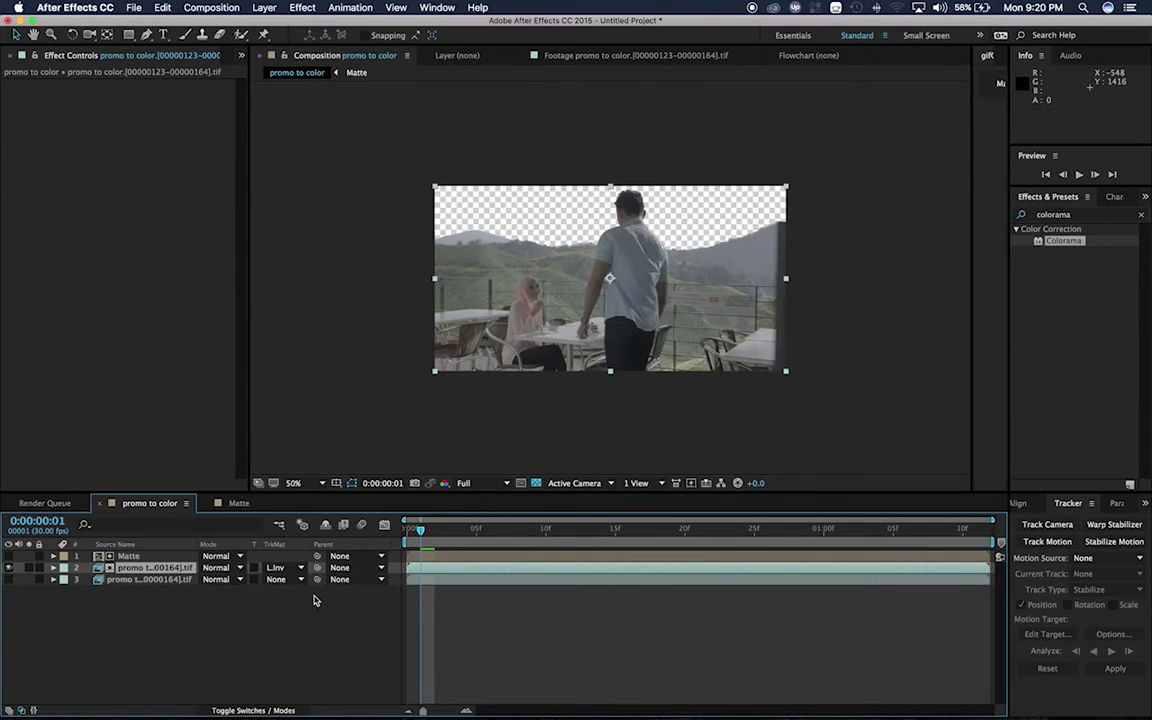
{"action": "key", "text": "slash"}
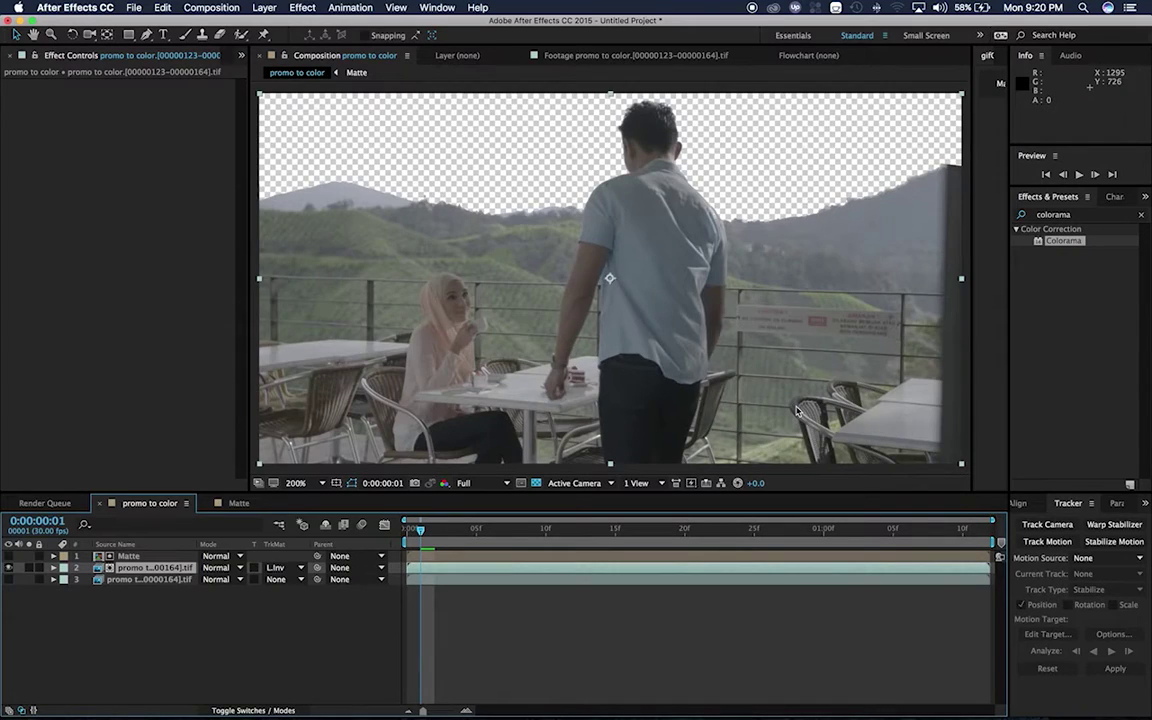
Open the Matte precomp and zoom in on the man's shoulder and sky edge.
{"action": "scroll", "coordinate": [797, 410], "scroll_direction": "up", "scroll_amount": 2}
{"action": "scroll", "coordinate": [700, 330], "scroll_direction": "down", "scroll_amount": 4}
{"action": "left_click_drag", "start_coordinate": [643, 219], "coordinate": [640, 306]}
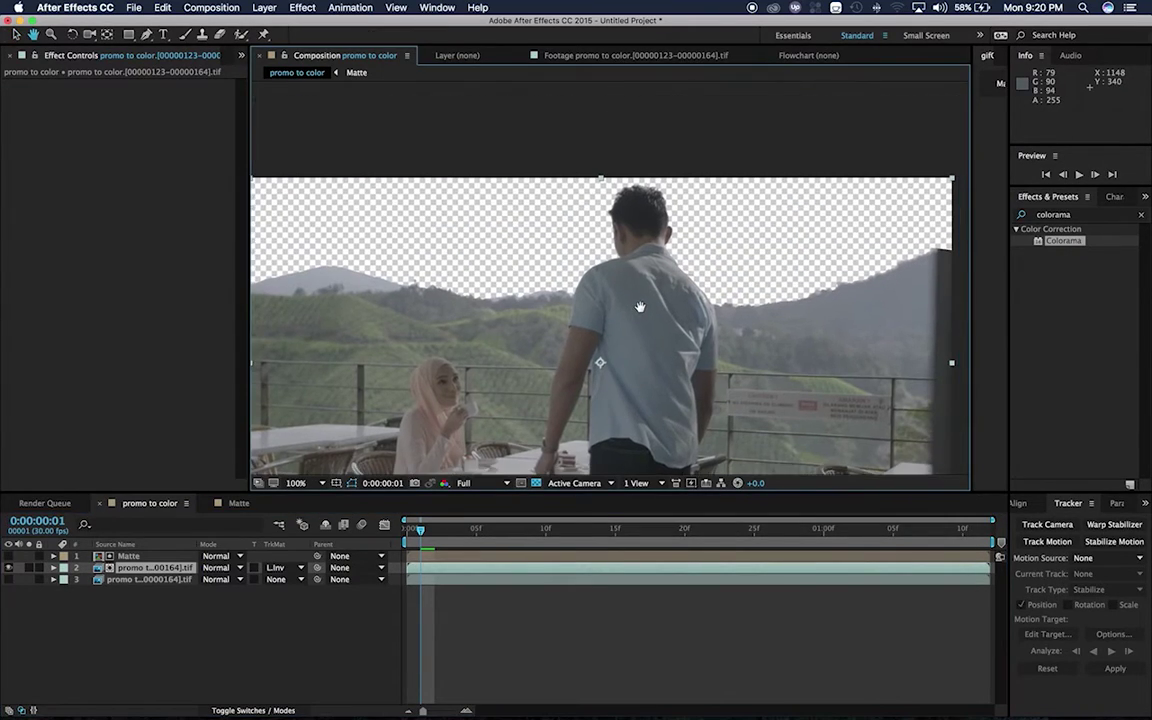
{"action": "left_click_drag", "start_coordinate": [735, 287], "coordinate": [769, 294]}
{"action": "key", "text": "comma"}
{"action": "left_click", "coordinate": [779, 240]}
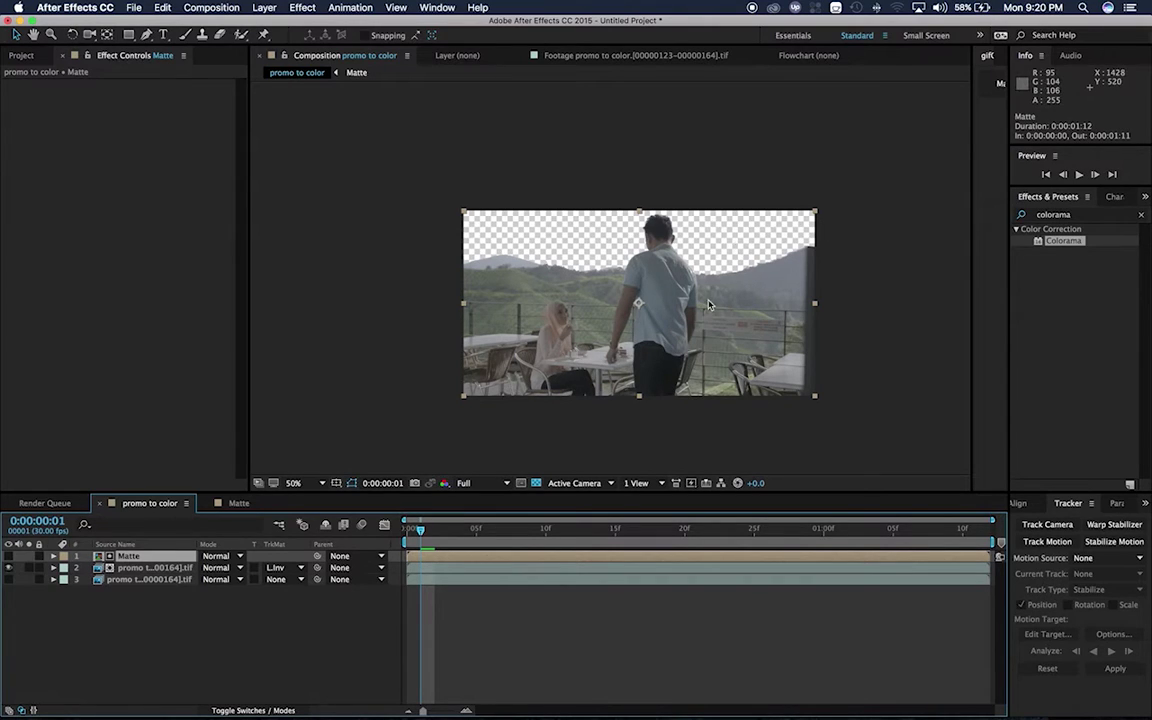
{"action": "key", "text": "period"}
{"action": "key", "text": "period"}
{"action": "key", "text": "period"}
{"action": "key", "text": "period"}
{"action": "key", "text": "period"}
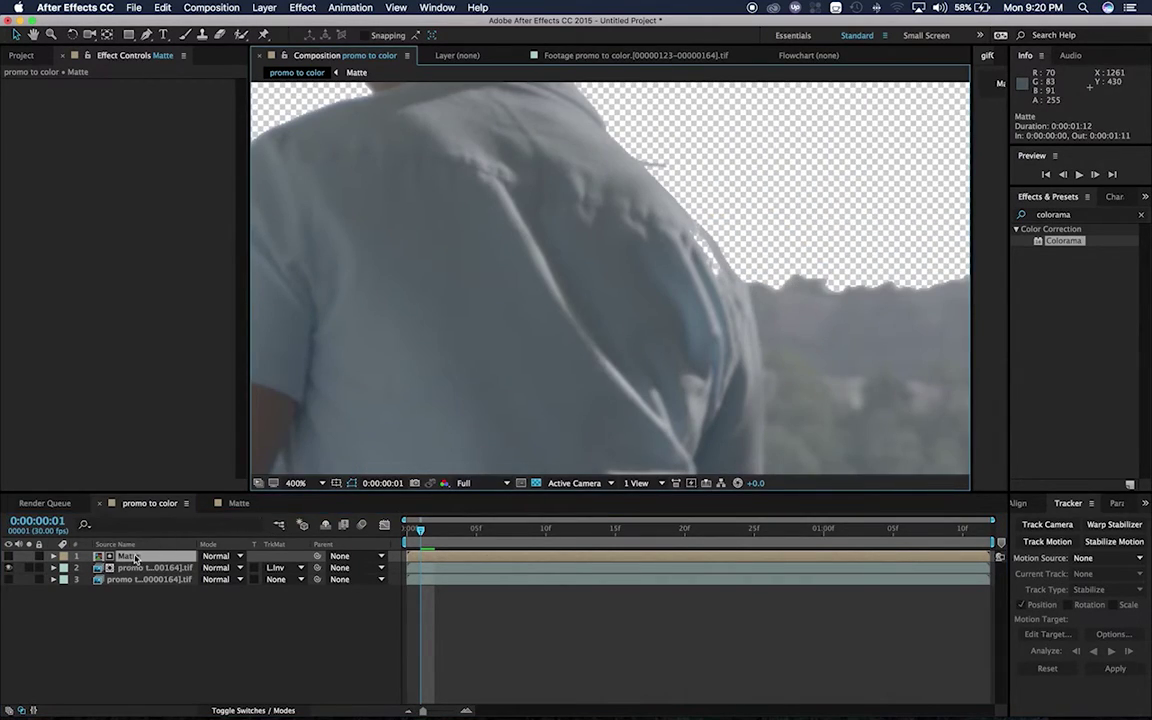
{"action": "double_click", "coordinate": [128, 556]}
{"action": "key", "text": "period"}
{"action": "key", "text": "period"}
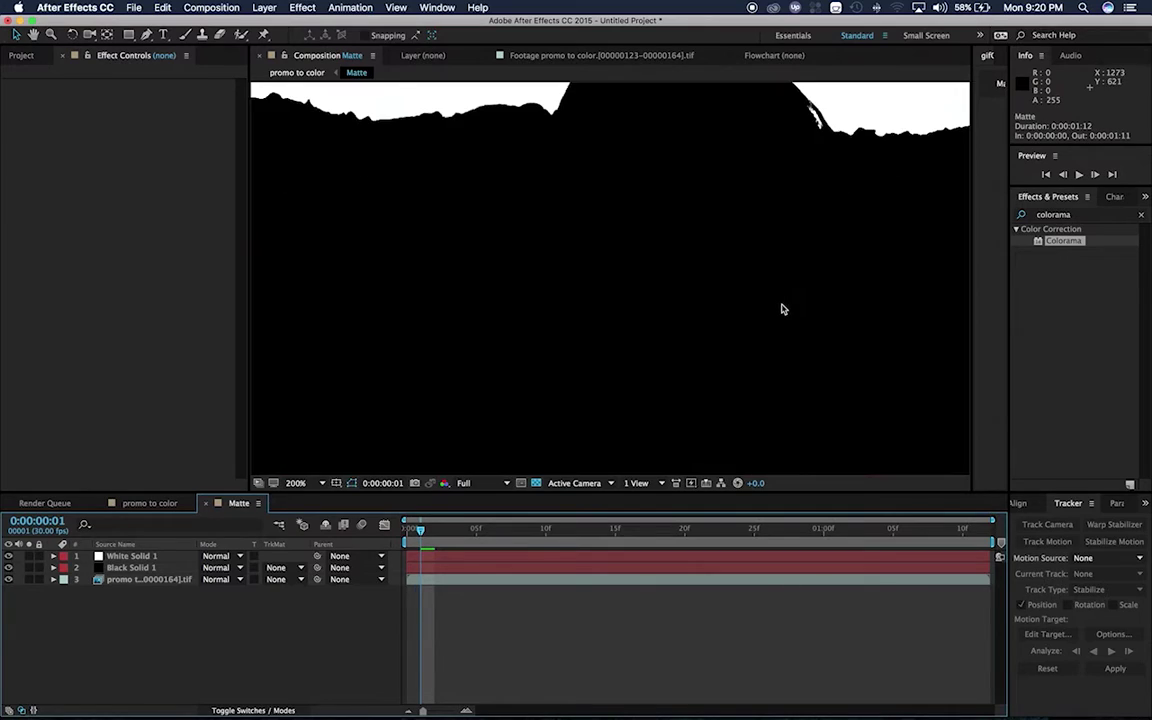
{"action": "left_click_drag", "start_coordinate": [803, 241], "coordinate": [641, 351]}
{"action": "key", "text": "period"}
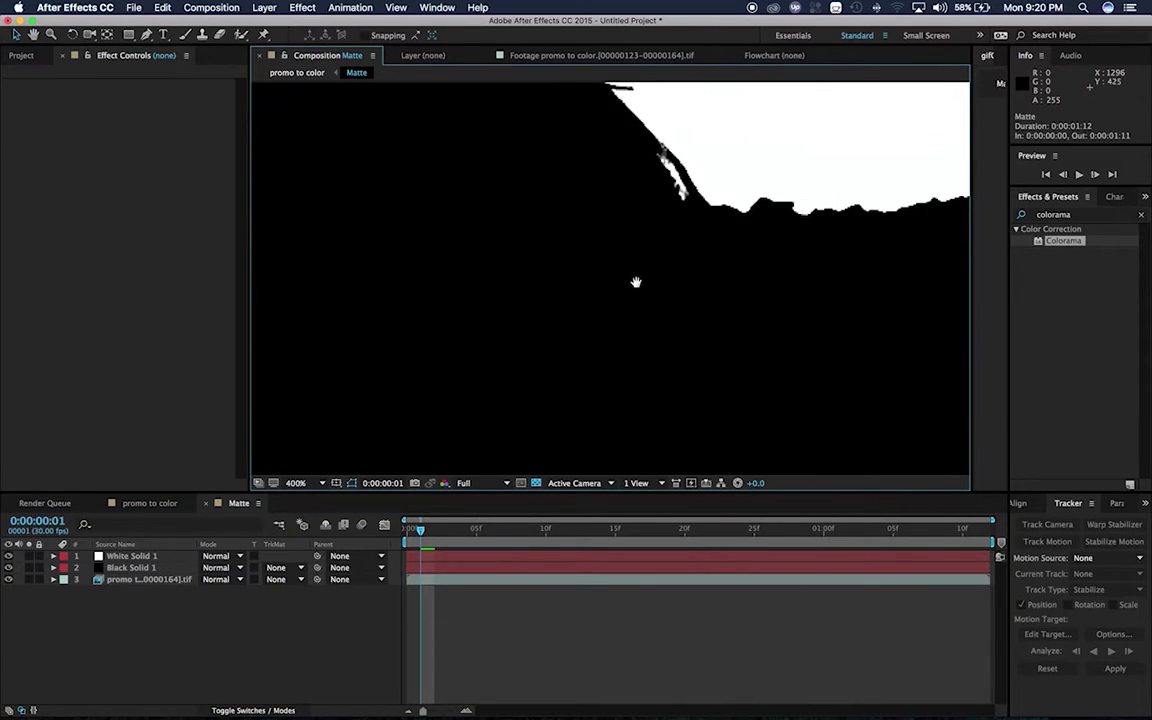
{"action": "left_click_drag", "start_coordinate": [635, 282], "coordinate": [577, 379]}
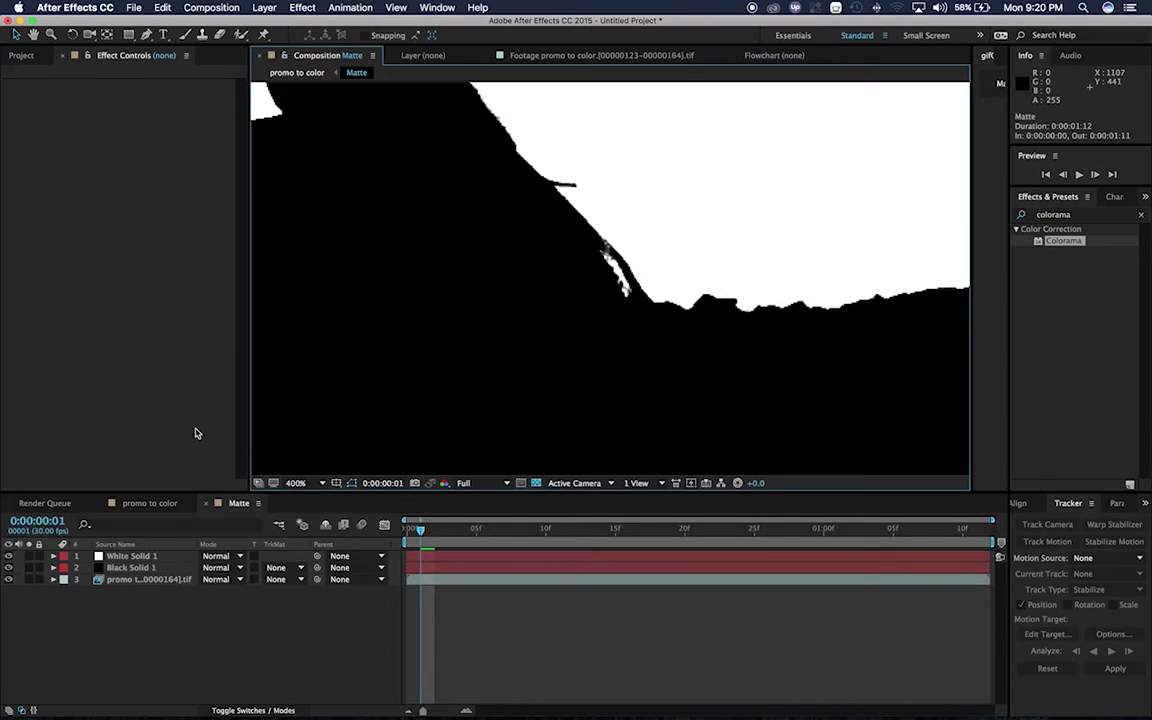
Add a new black solid, Black Solid 2, on top of the Matte comp.
{"action": "right_click", "coordinate": [131, 580]}
{"action": "mouse_move", "coordinate": [231, 588]}
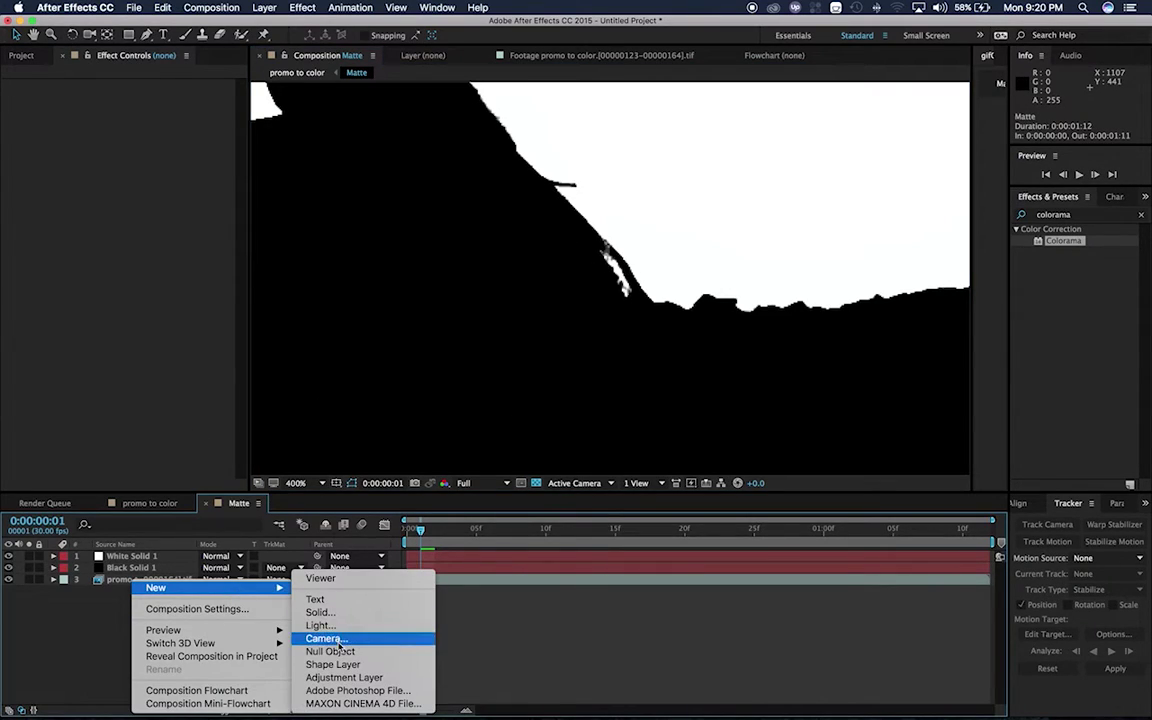
{"action": "left_click", "coordinate": [318, 612]}
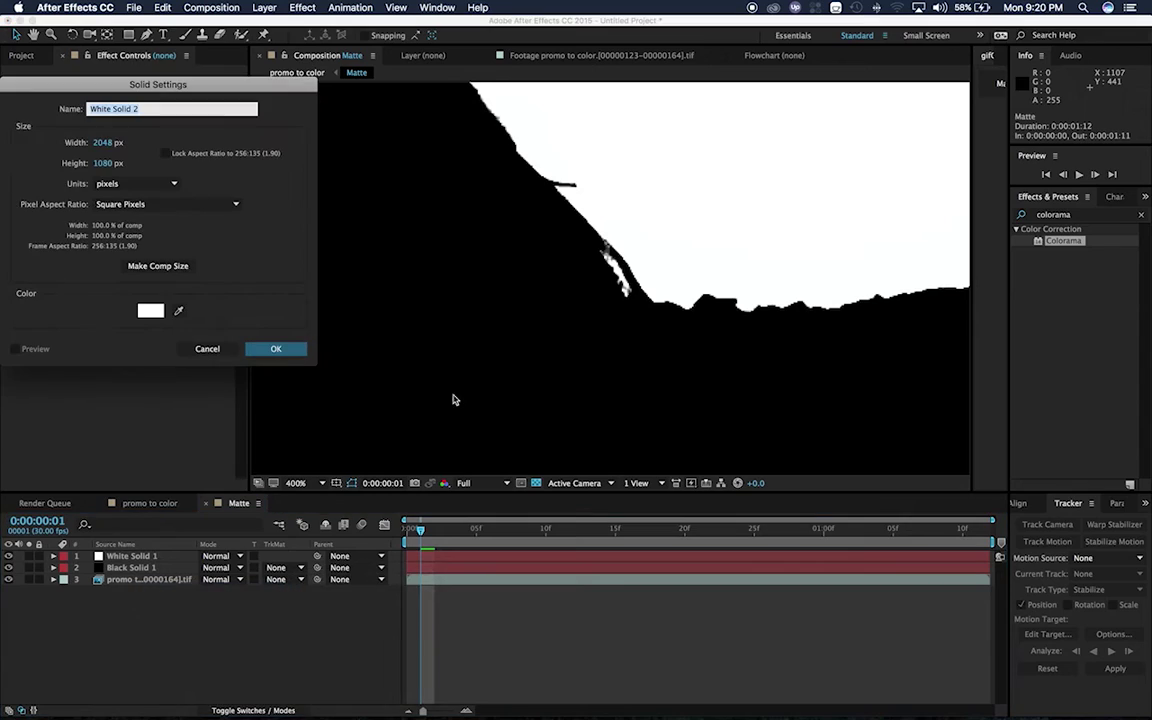
{"action": "left_click", "coordinate": [179, 311]}
{"action": "left_click", "coordinate": [468, 334]}
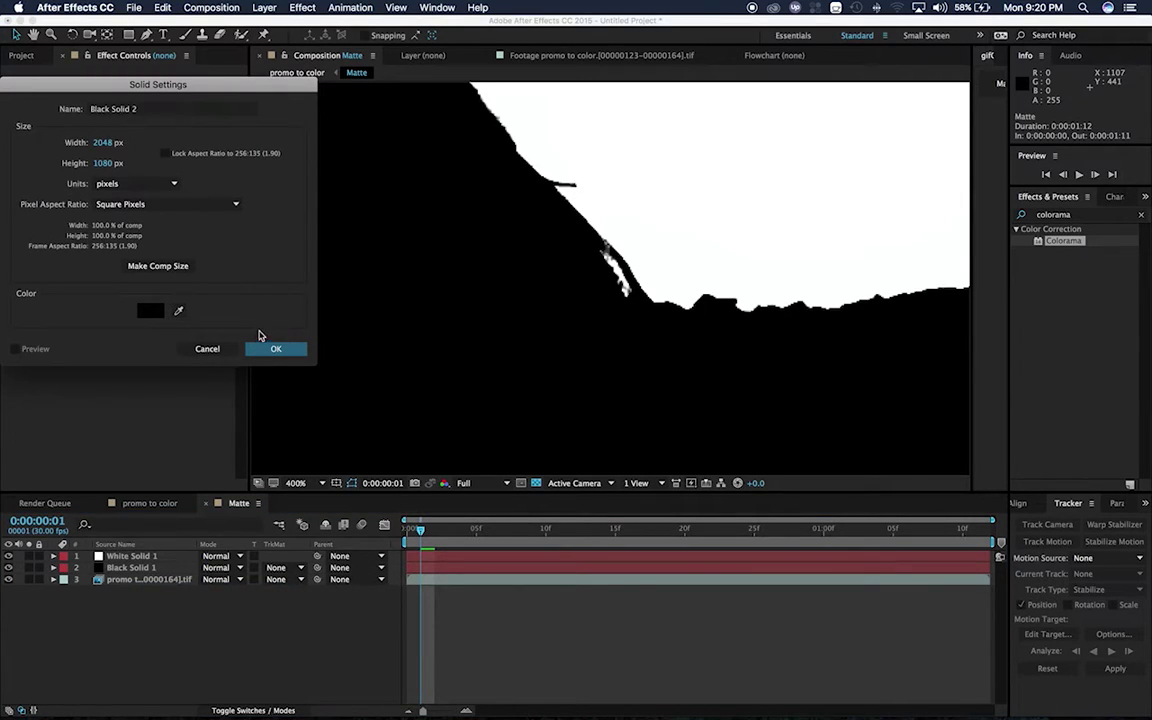
{"action": "left_click", "coordinate": [275, 349]}
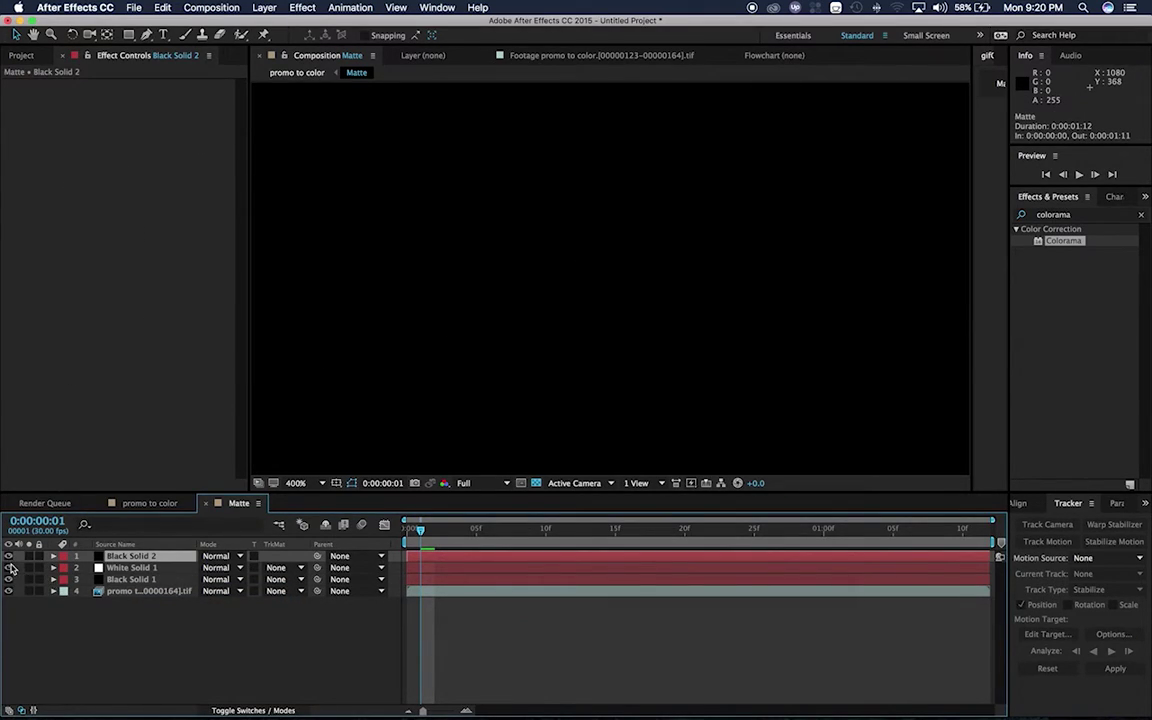
Draw a closed 11-point mask on Black Solid 2 around the shoulder speckles.
{"action": "key", "text": "comma"}
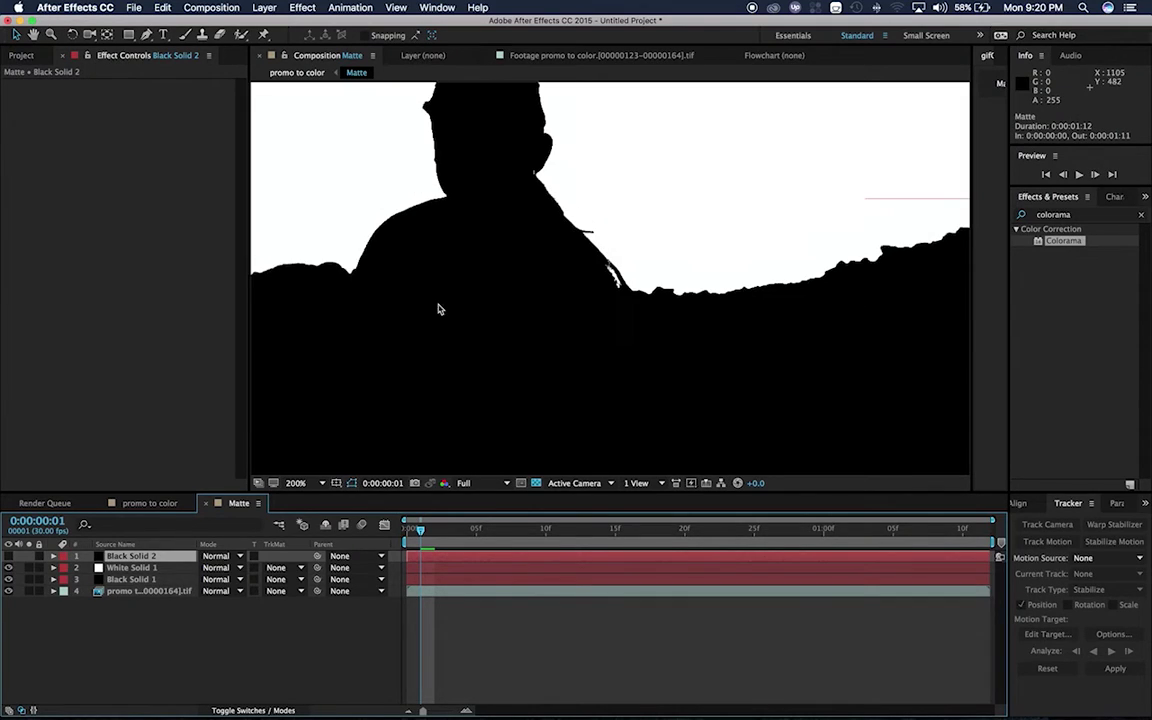
{"action": "key", "text": "g"}
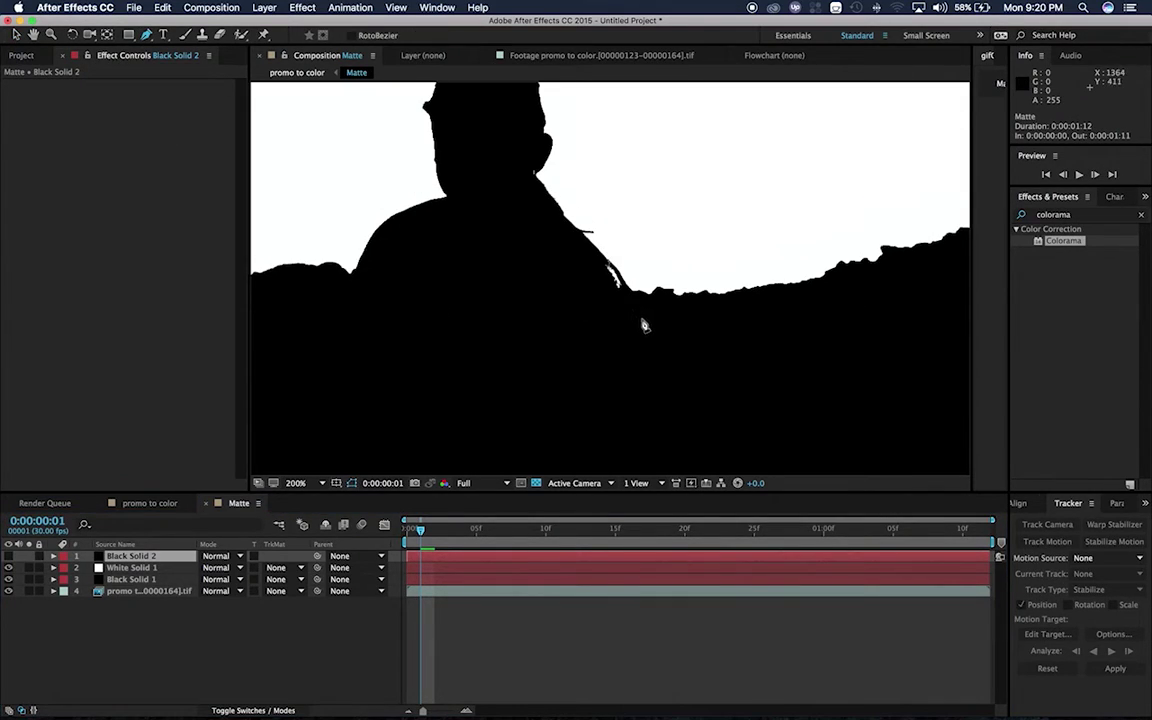
{"action": "left_click", "coordinate": [641, 320]}
{"action": "key", "text": "period"}
{"action": "key", "text": "period"}
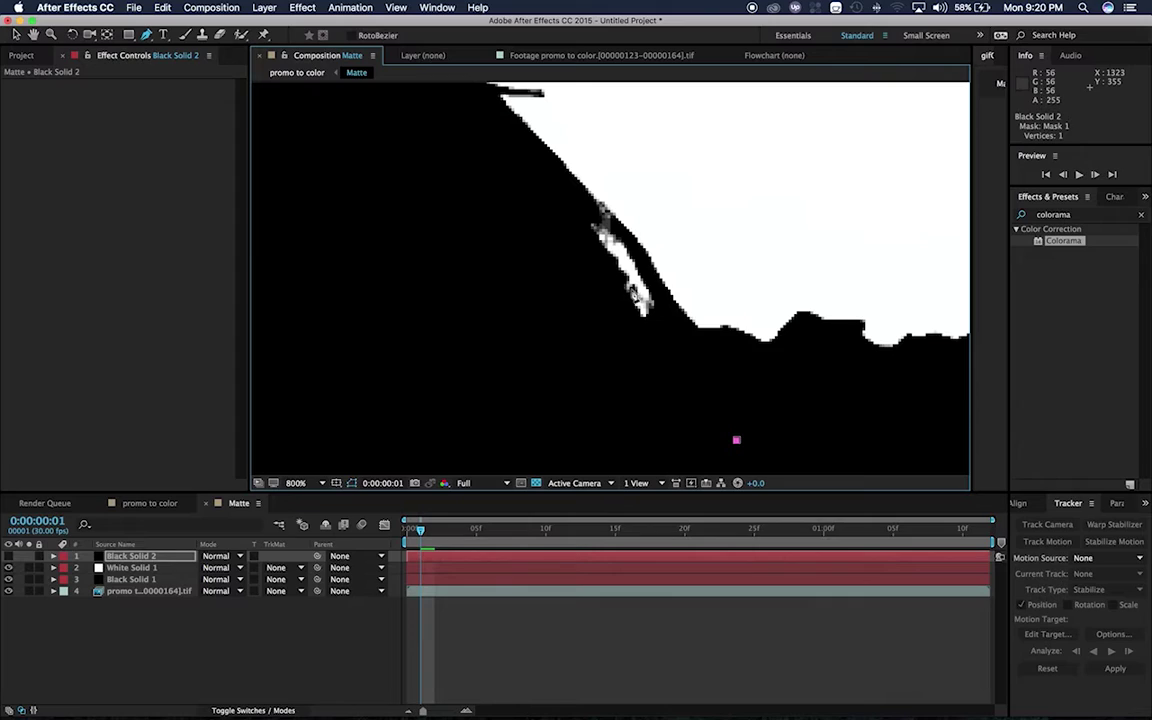
{"action": "left_click", "coordinate": [676, 304]}
{"action": "left_click", "coordinate": [637, 258]}
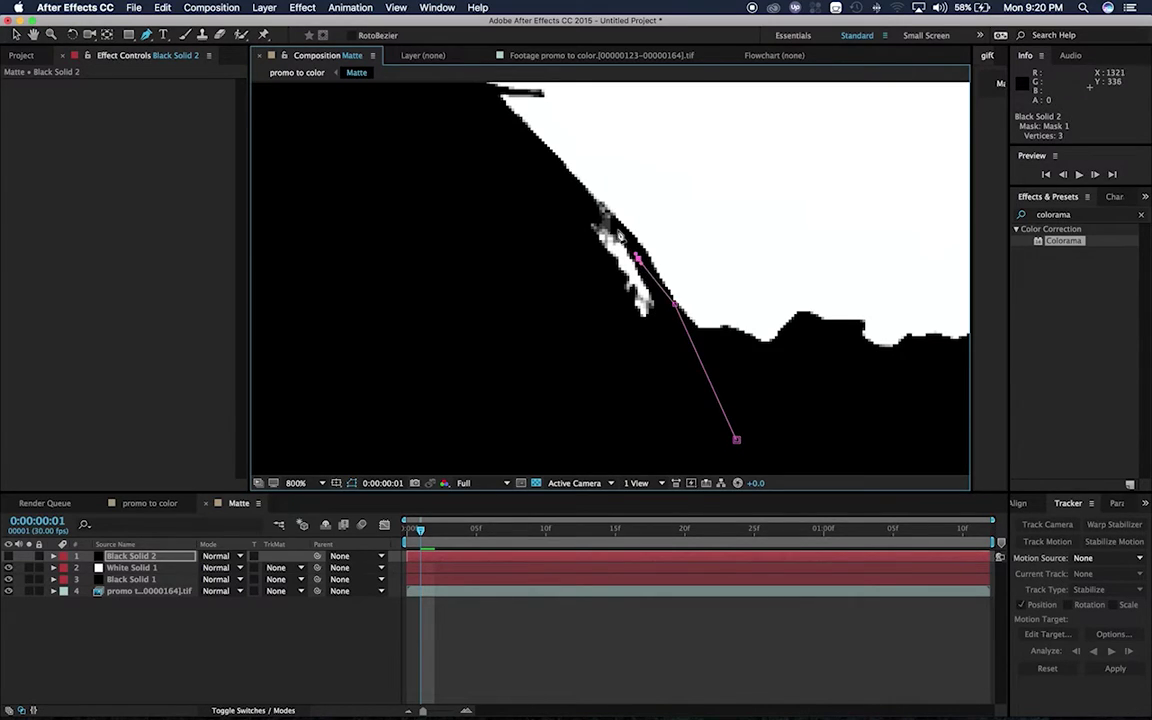
{"action": "left_click", "coordinate": [586, 203]}
{"action": "left_click", "coordinate": [542, 179]}
{"action": "left_click", "coordinate": [502, 219]}
{"action": "left_click", "coordinate": [497, 290]}
{"action": "left_click", "coordinate": [510, 358]}
{"action": "left_click", "coordinate": [611, 396]}
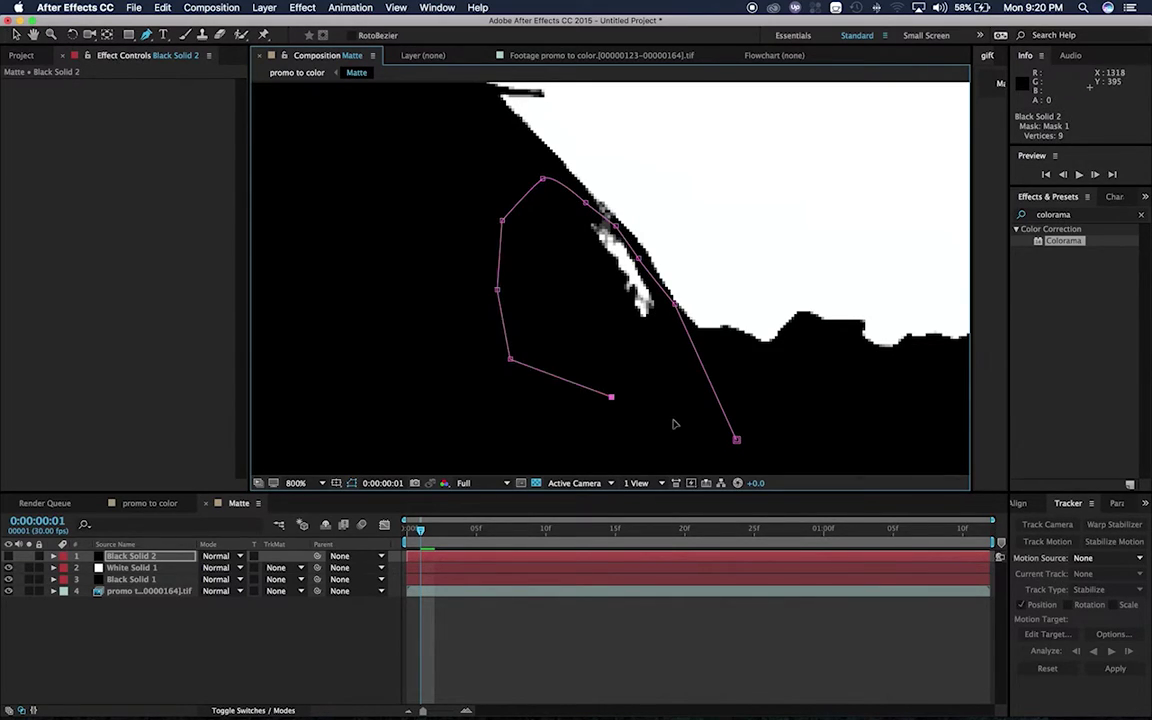
{"action": "left_click", "coordinate": [638, 408]}
{"action": "left_click", "coordinate": [679, 420]}
{"action": "left_click", "coordinate": [737, 442]}
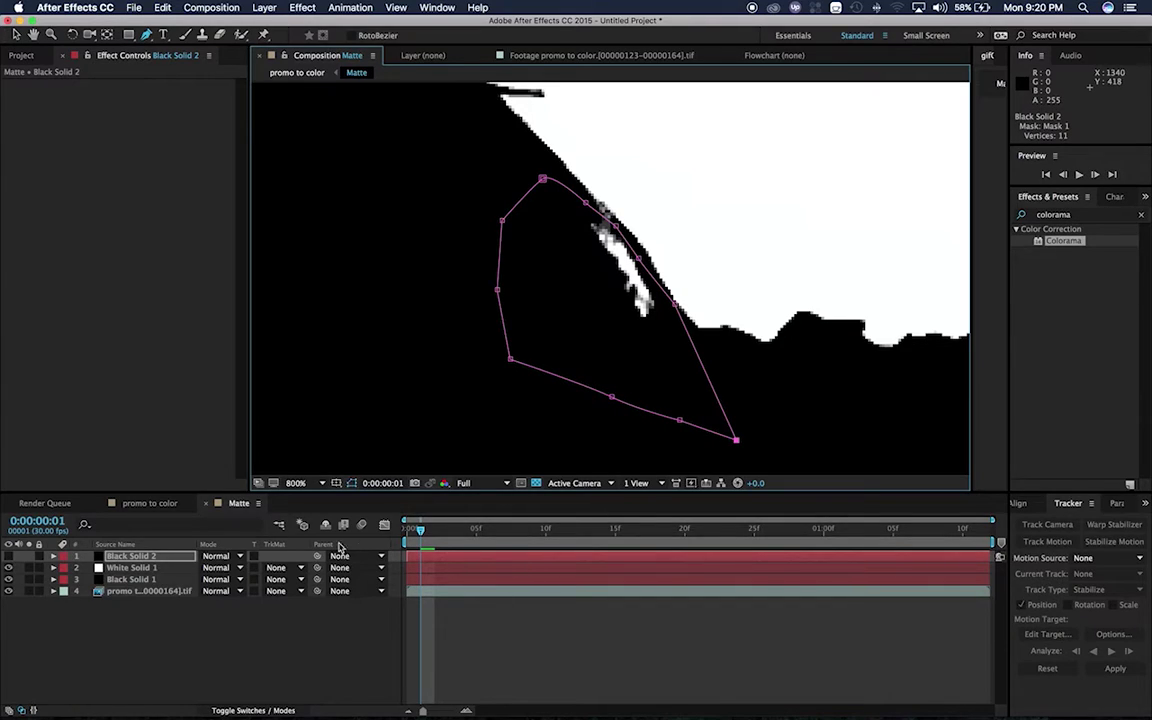
At the first frame, free-transform the mask and shift it slightly up and right.
{"action": "left_click_drag", "start_coordinate": [417, 540], "coordinate": [405, 540]}
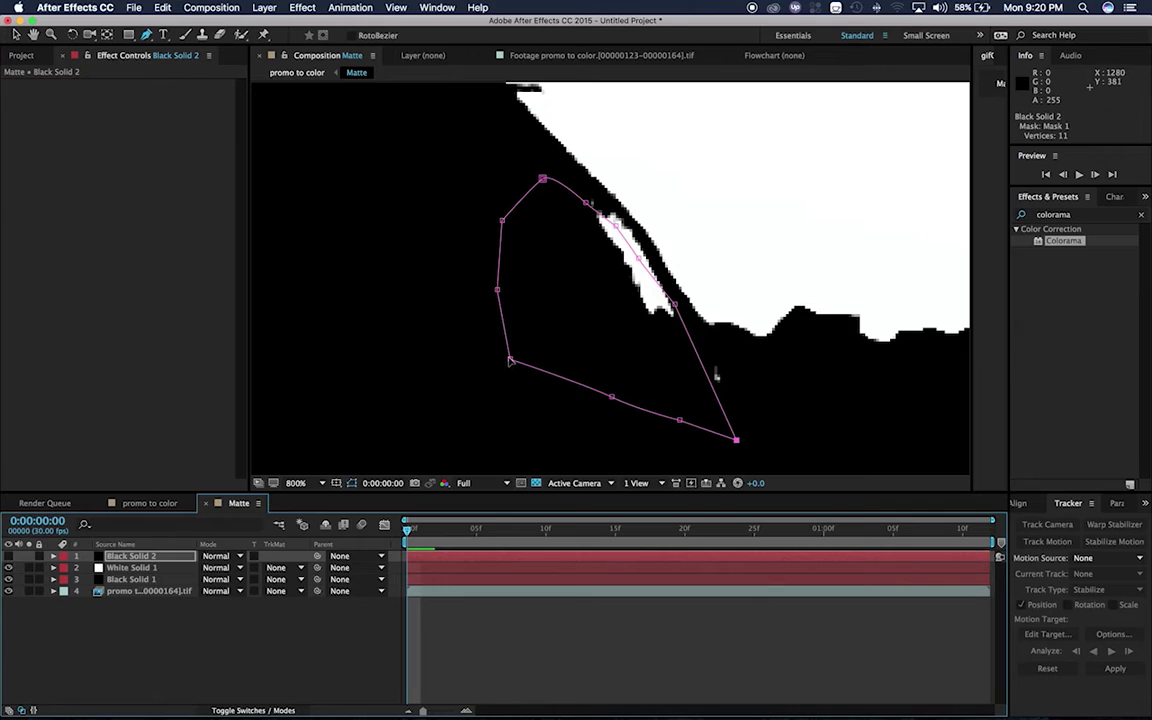
{"action": "key", "text": "ctrl+t"}
{"action": "left_click_drag", "start_coordinate": [557, 356], "coordinate": [561, 347]}
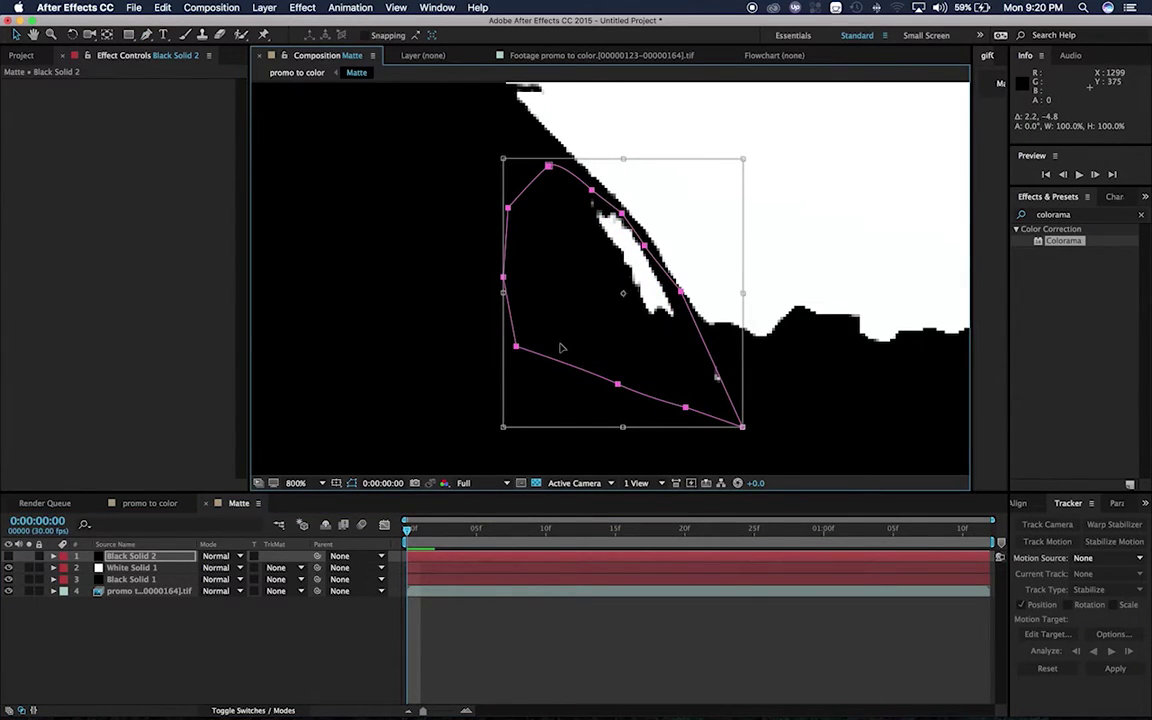
Keyframe Mask 1's path at frame 0 and frame 8, moving it down-left over the streak.
{"action": "key", "text": "Return"}
{"action": "key", "text": "m"}
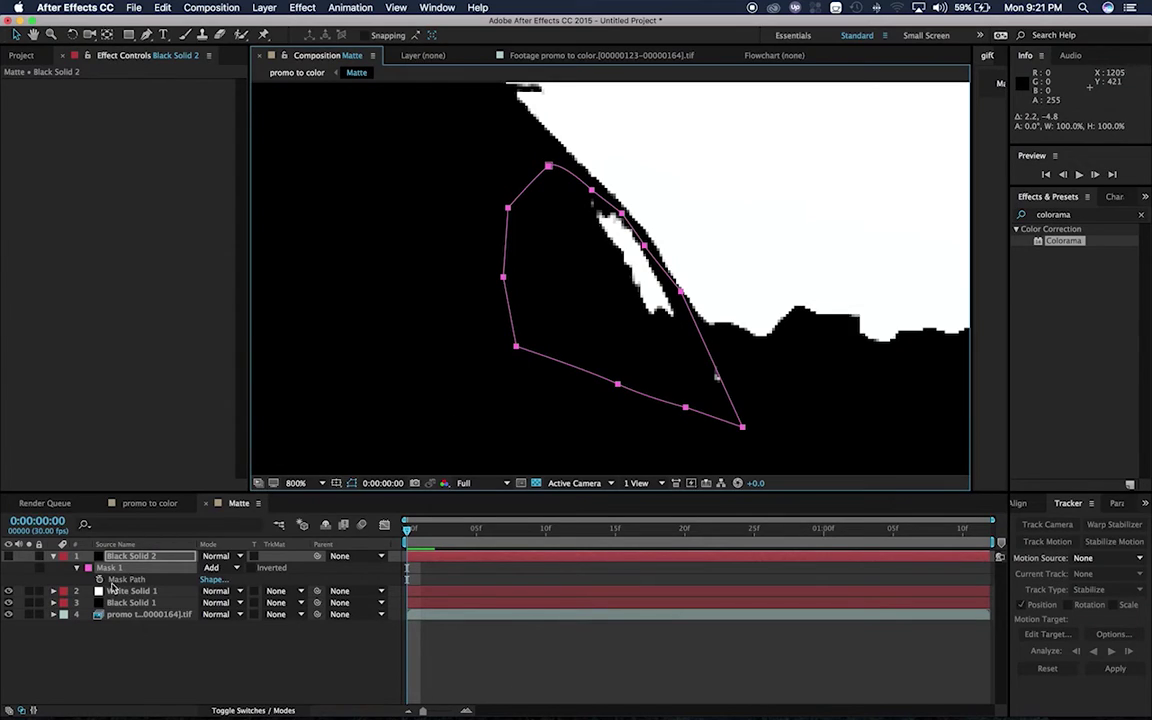
{"action": "left_click", "coordinate": [99, 579]}
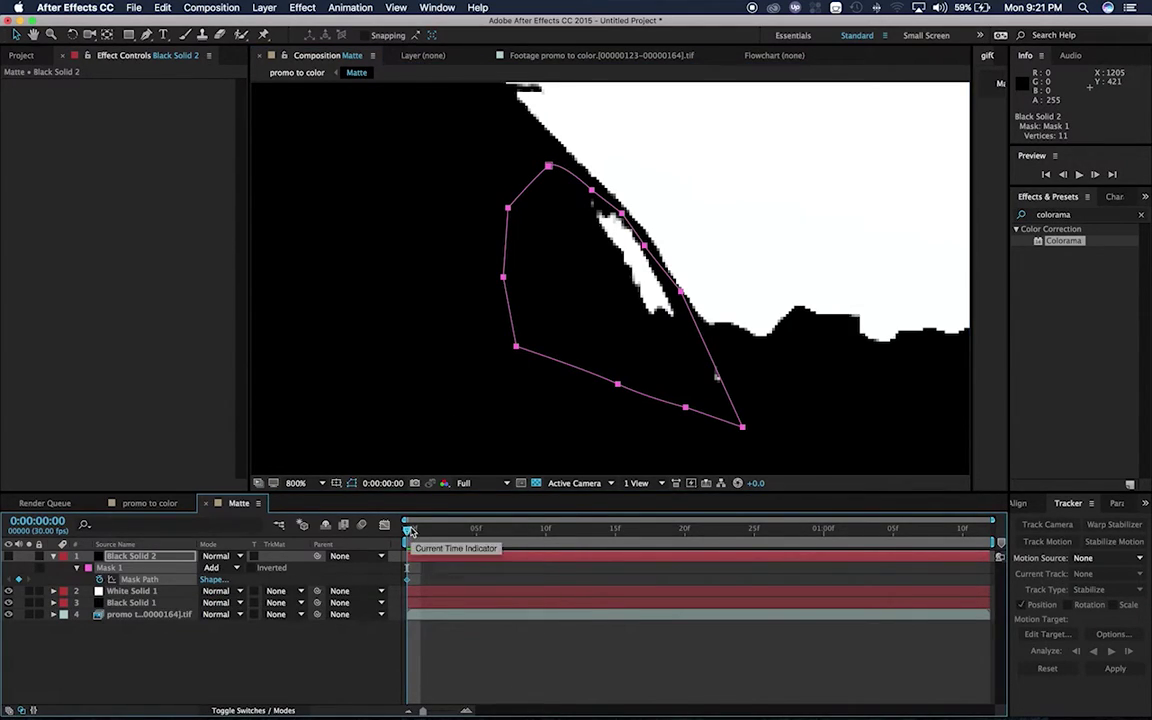
{"action": "left_click_drag", "start_coordinate": [414, 541], "coordinate": [519, 538]}
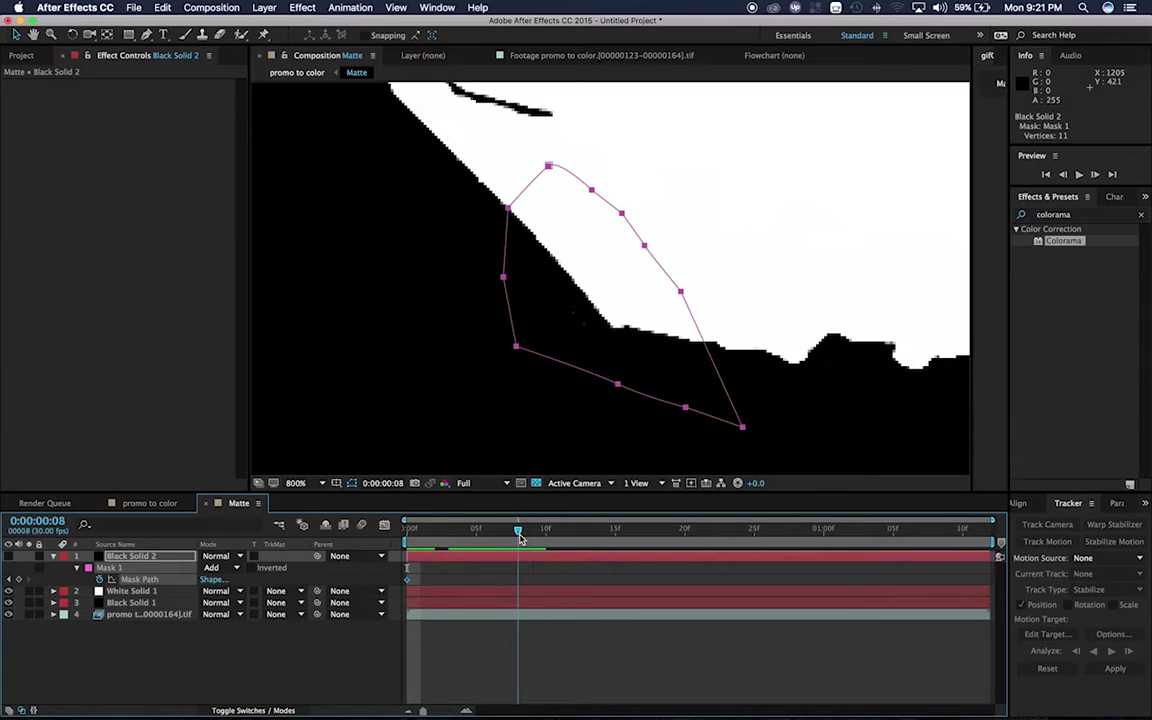
{"action": "left_click_drag", "start_coordinate": [512, 538], "coordinate": [518, 538]}
{"action": "left_click_drag", "start_coordinate": [743, 429], "coordinate": [658, 460]}
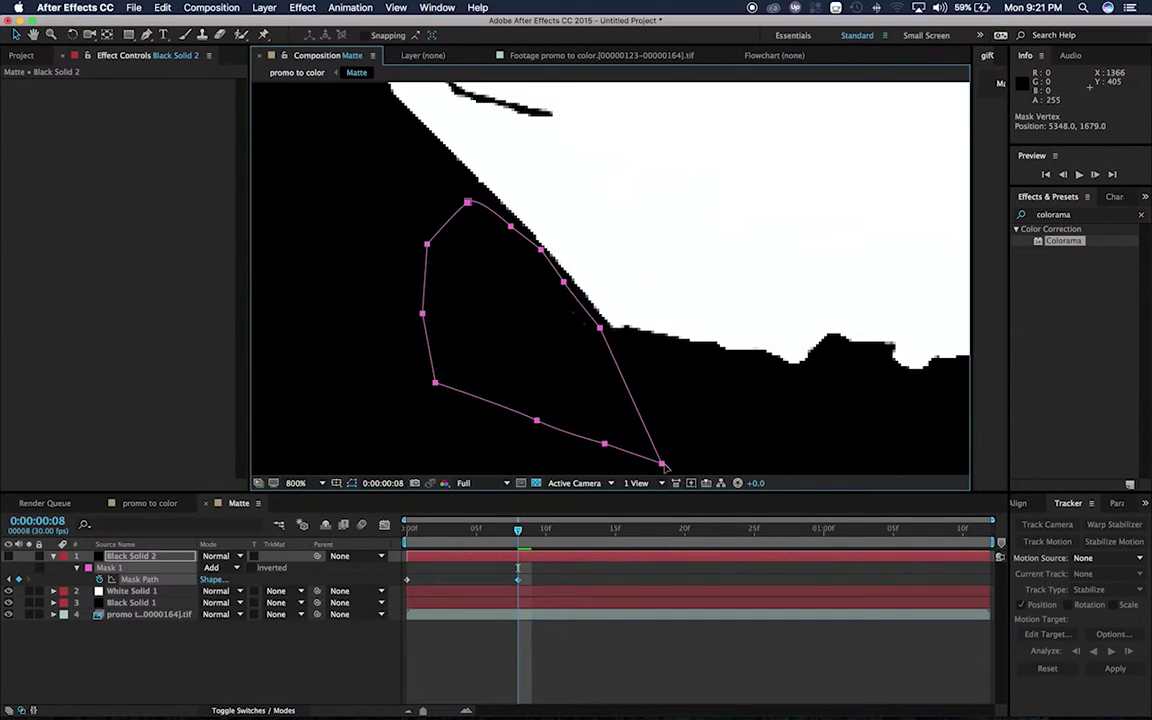
{"action": "left_click", "coordinate": [566, 590]}
{"action": "key", "text": "Page_Up"}
{"action": "key", "text": "Page_Up"}
{"action": "key", "text": "Page_Up"}
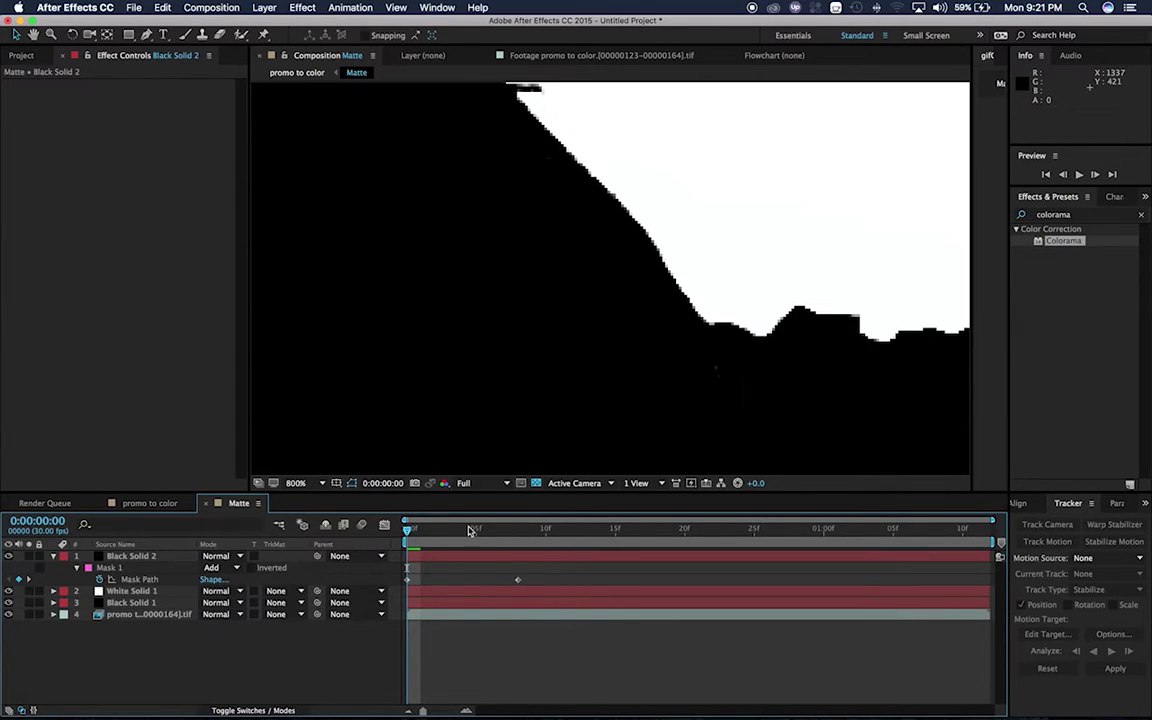
Split Black Solid 2 at frame 8 and delete the later piece.
{"action": "key", "text": "space"}
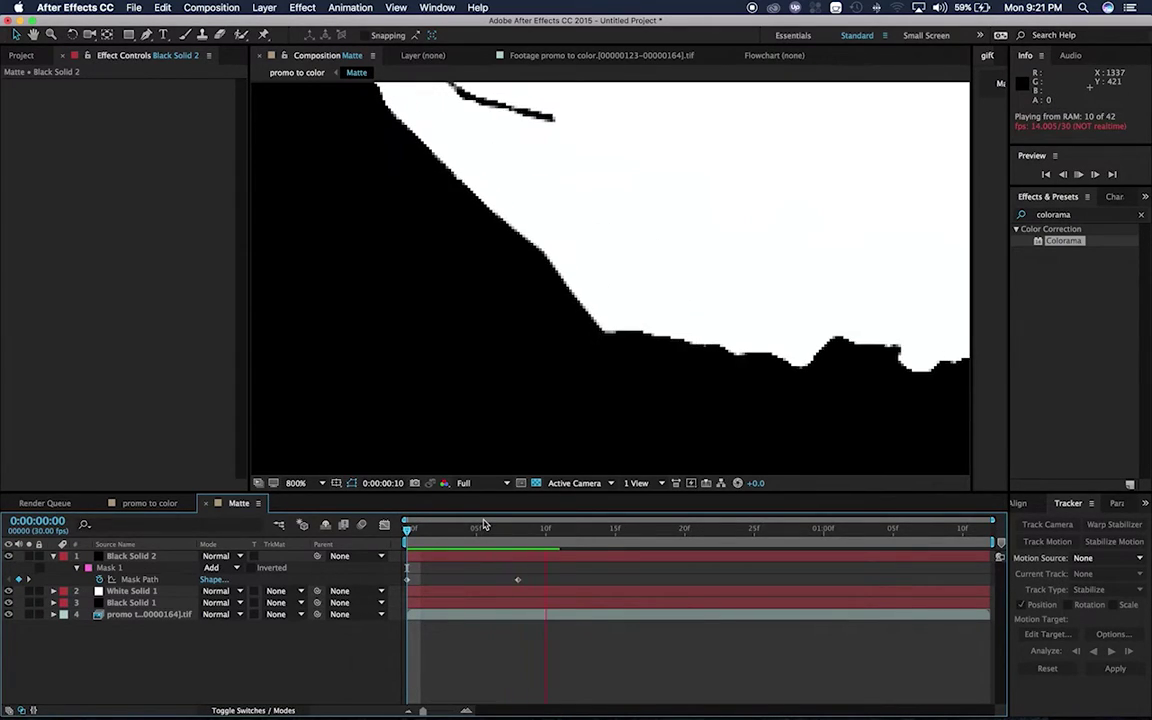
{"action": "left_click", "coordinate": [518, 528]}
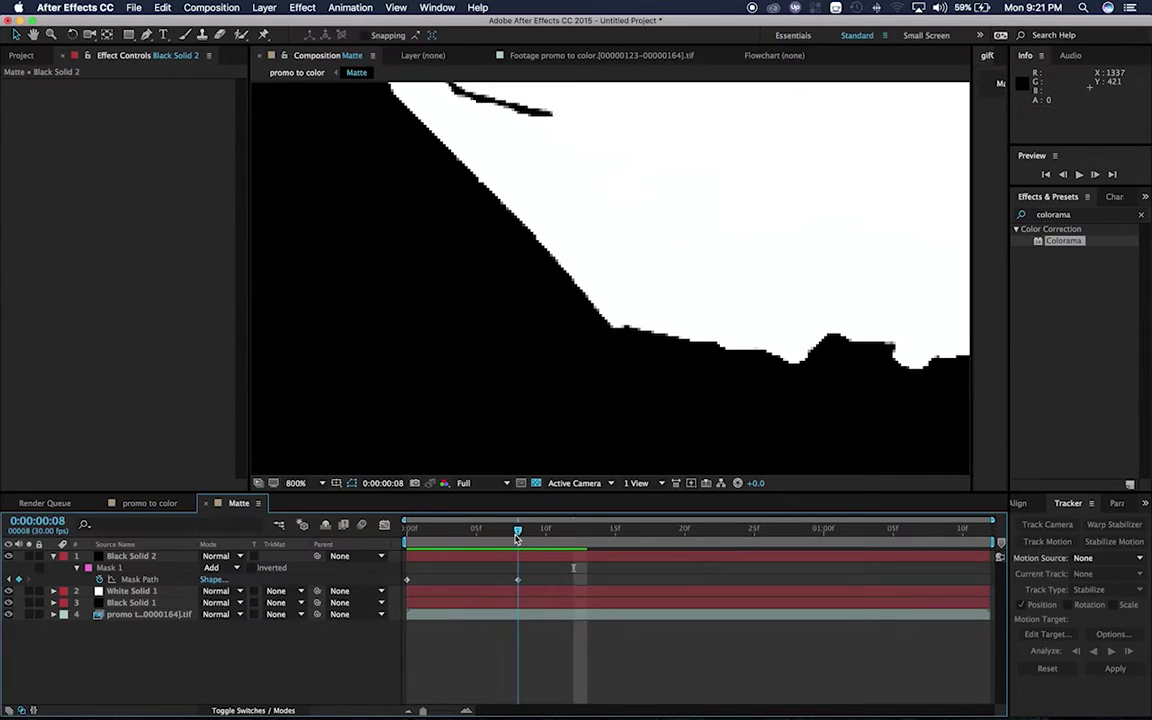
{"action": "left_click", "coordinate": [526, 558]}
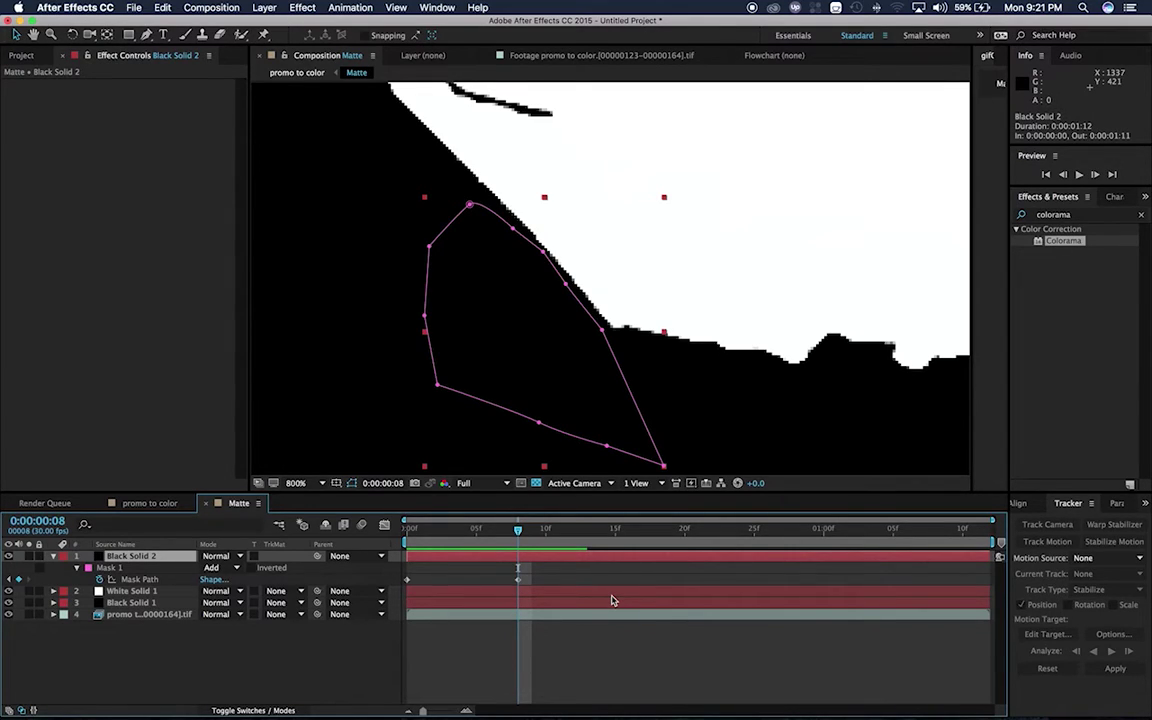
{"action": "key", "text": "alt+bracketright"}
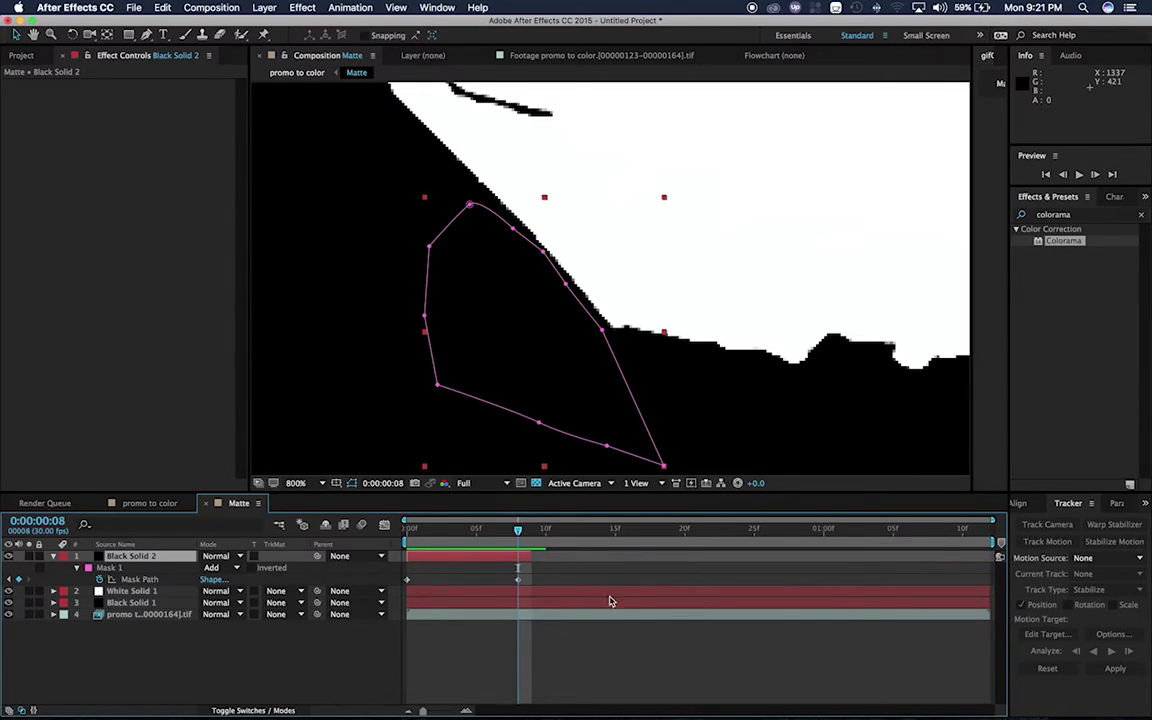
{"action": "key", "text": "super+z"}
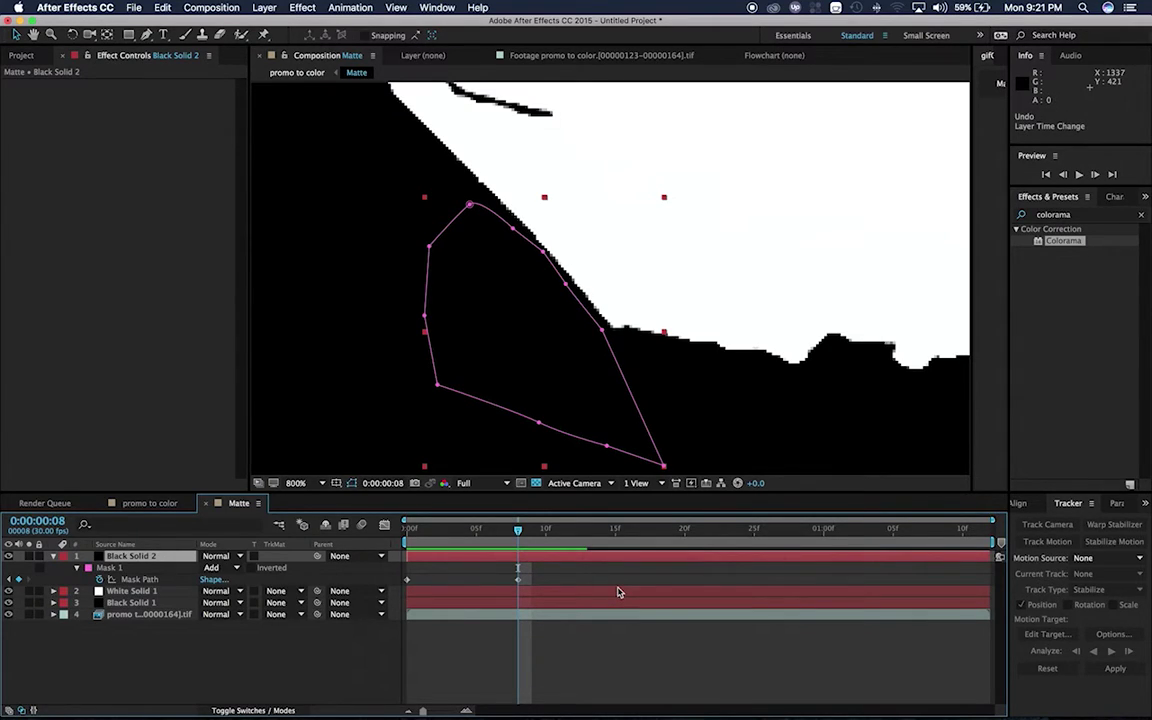
{"action": "key", "text": "super+shift+d"}
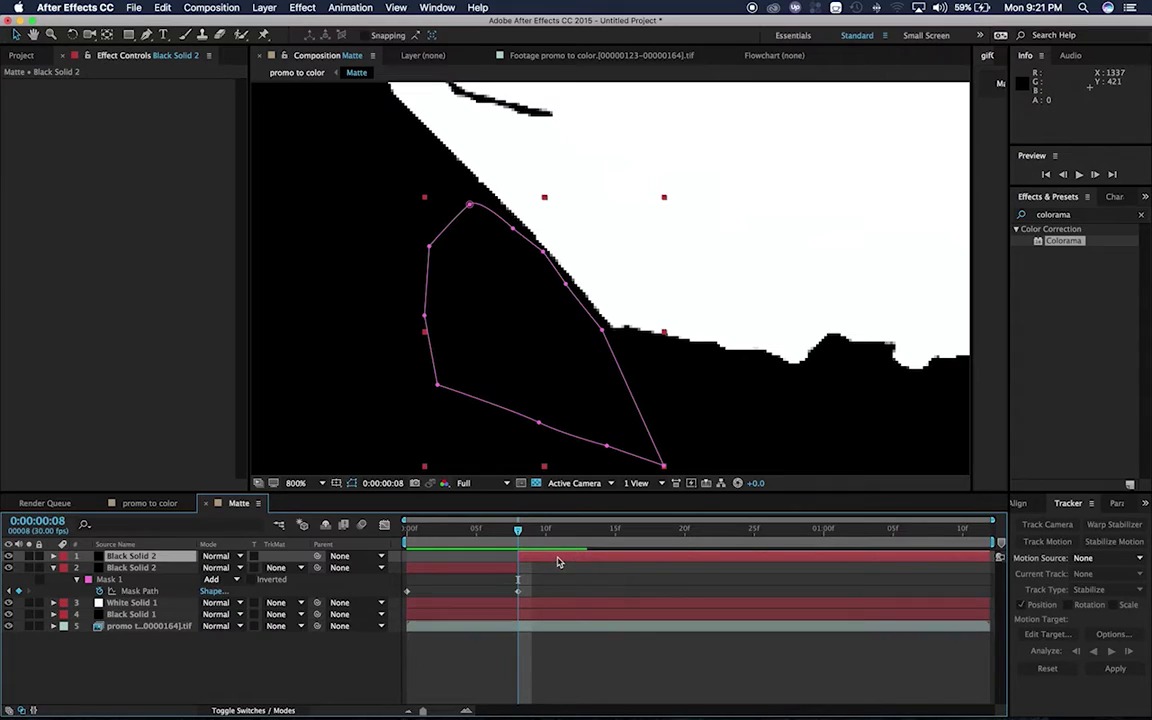
{"action": "key", "text": "Delete"}
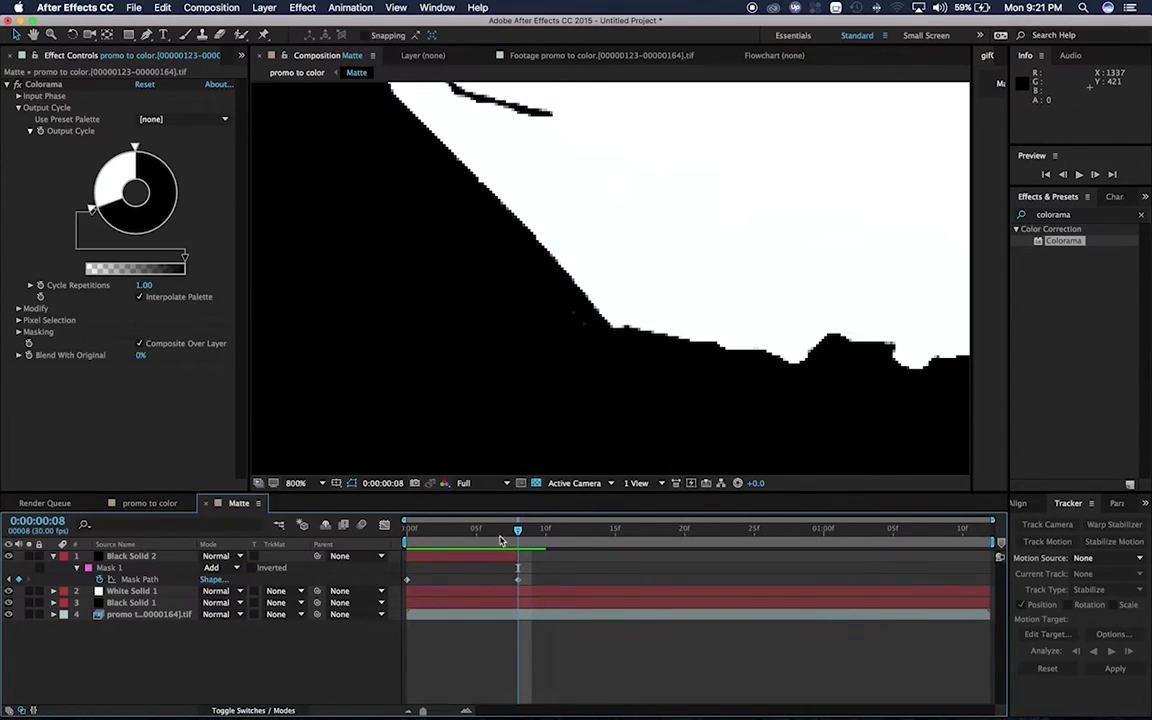
Play back the matte from an early frame to check the trimmed solid.
{"action": "key", "text": "space"}
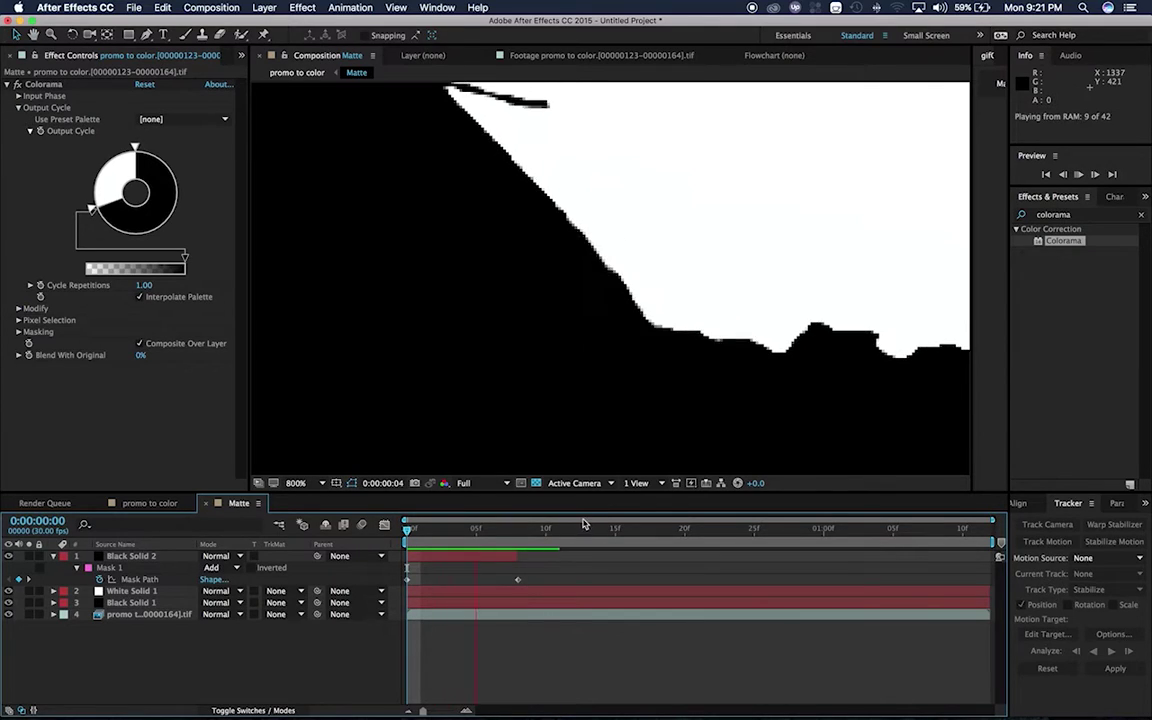
{"action": "key", "text": "space"}
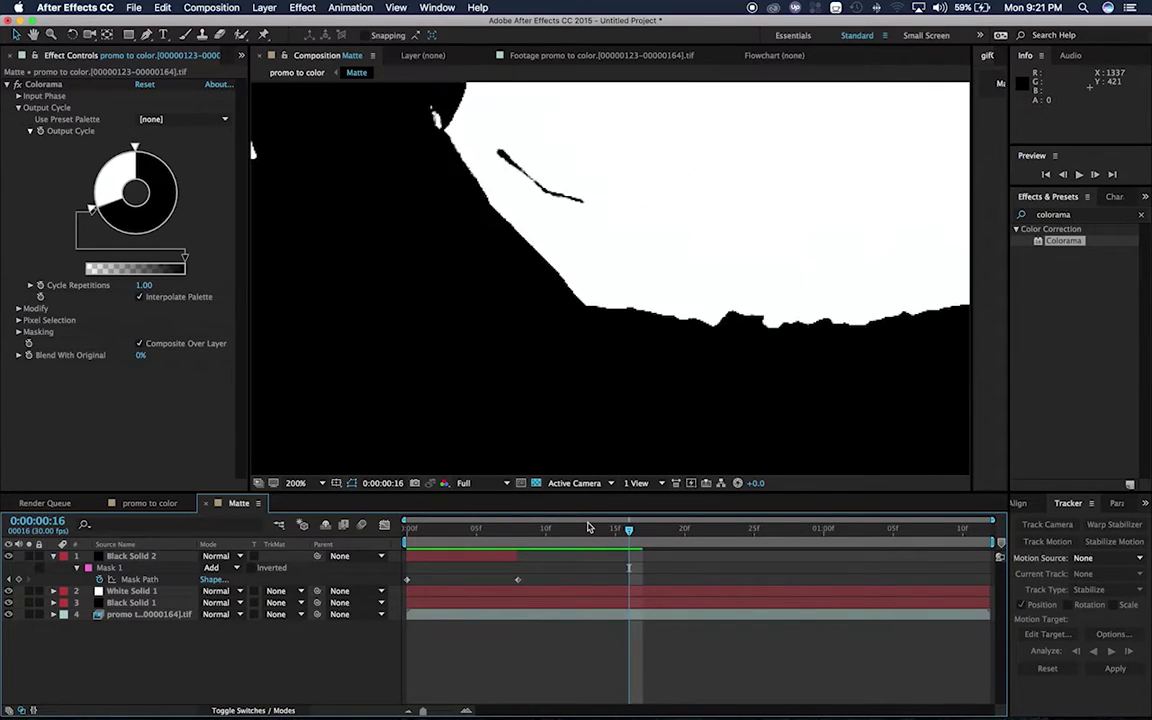
{"action": "left_click_drag", "start_coordinate": [590, 527], "coordinate": [385, 537]}
{"action": "key", "text": "space"}
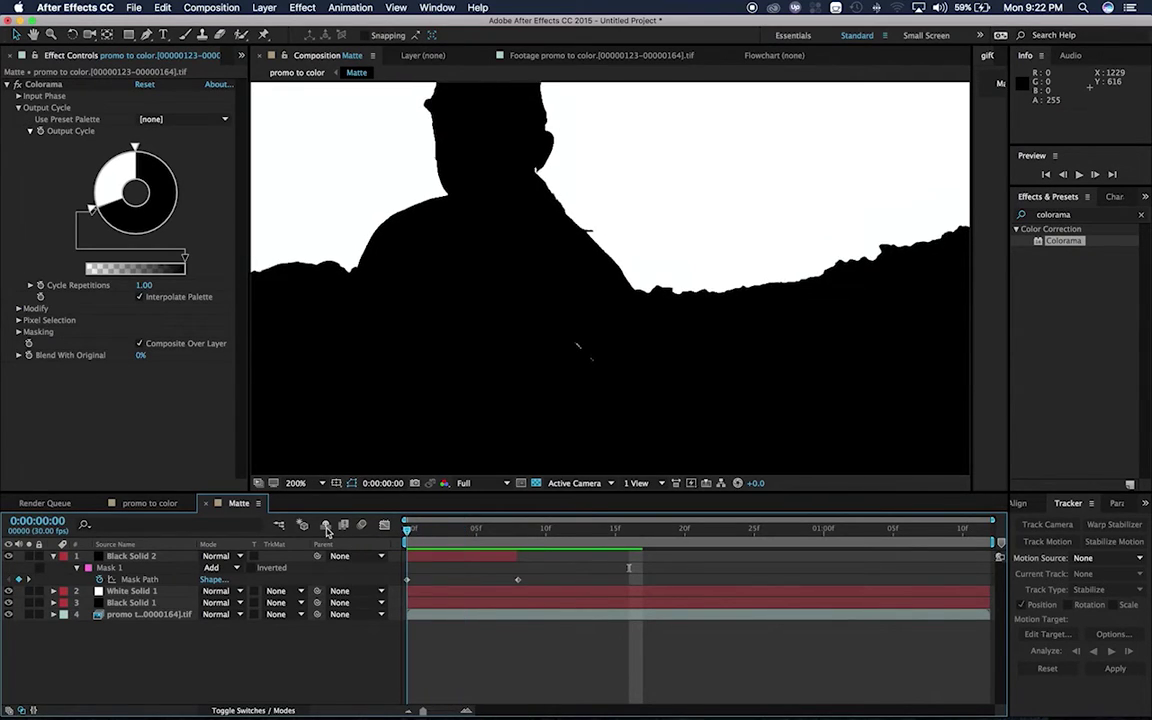
{"action": "key", "text": "space"}
{"action": "left_click", "coordinate": [577, 352]}
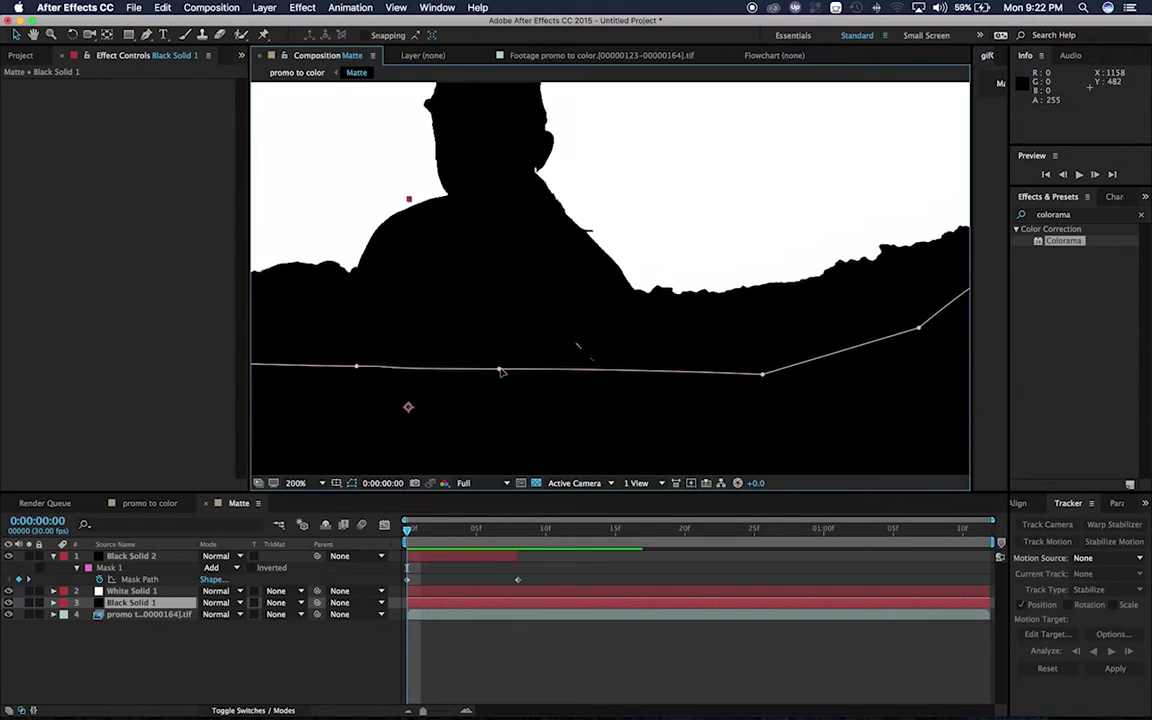
Pull a vertex of Black Solid 1's ground mask upward into a curve and scrub frames to check.
{"action": "left_click_drag", "start_coordinate": [501, 372], "coordinate": [521, 323]}
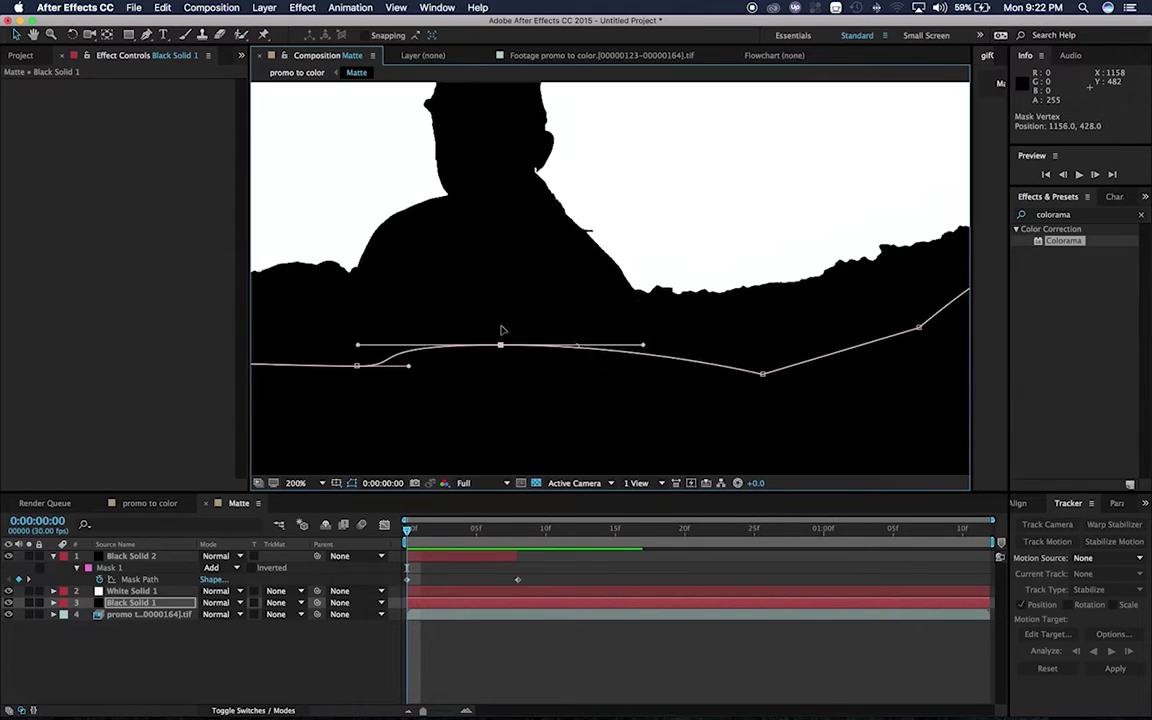
{"action": "left_click", "coordinate": [447, 545]}
{"action": "left_click_drag", "start_coordinate": [447, 530], "coordinate": [477, 530]}
{"action": "key", "text": "space"}
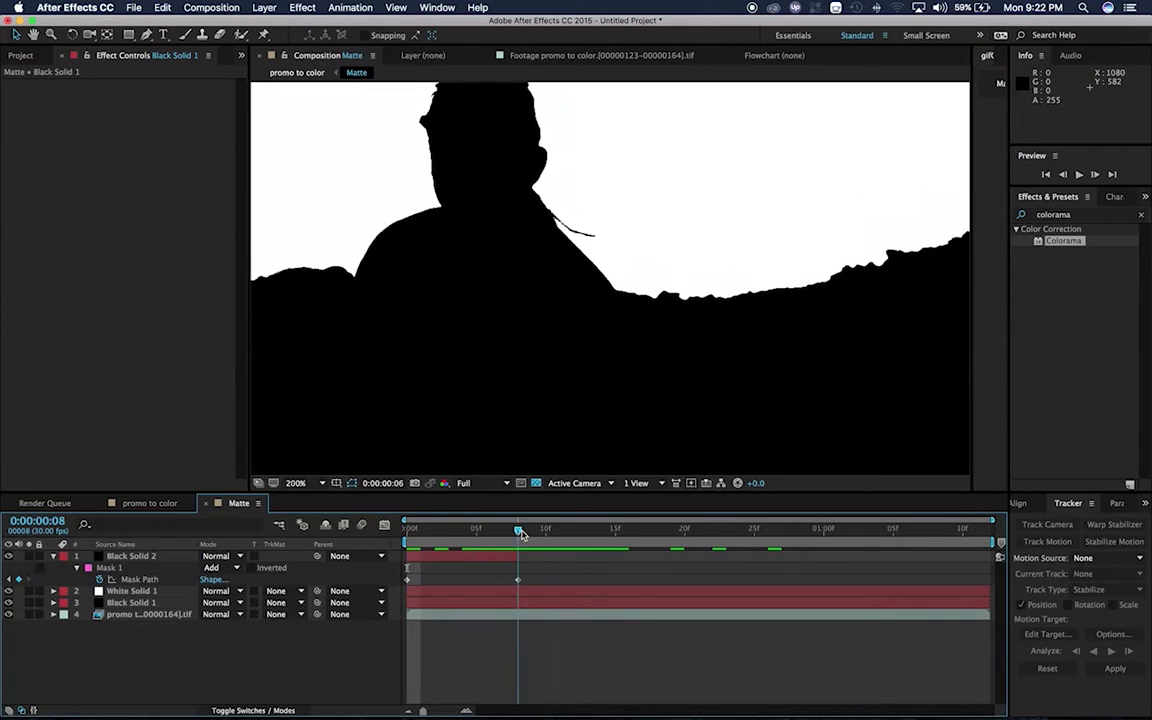
{"action": "scroll", "coordinate": [521, 224], "scroll_direction": "down", "scroll_amount": 1}
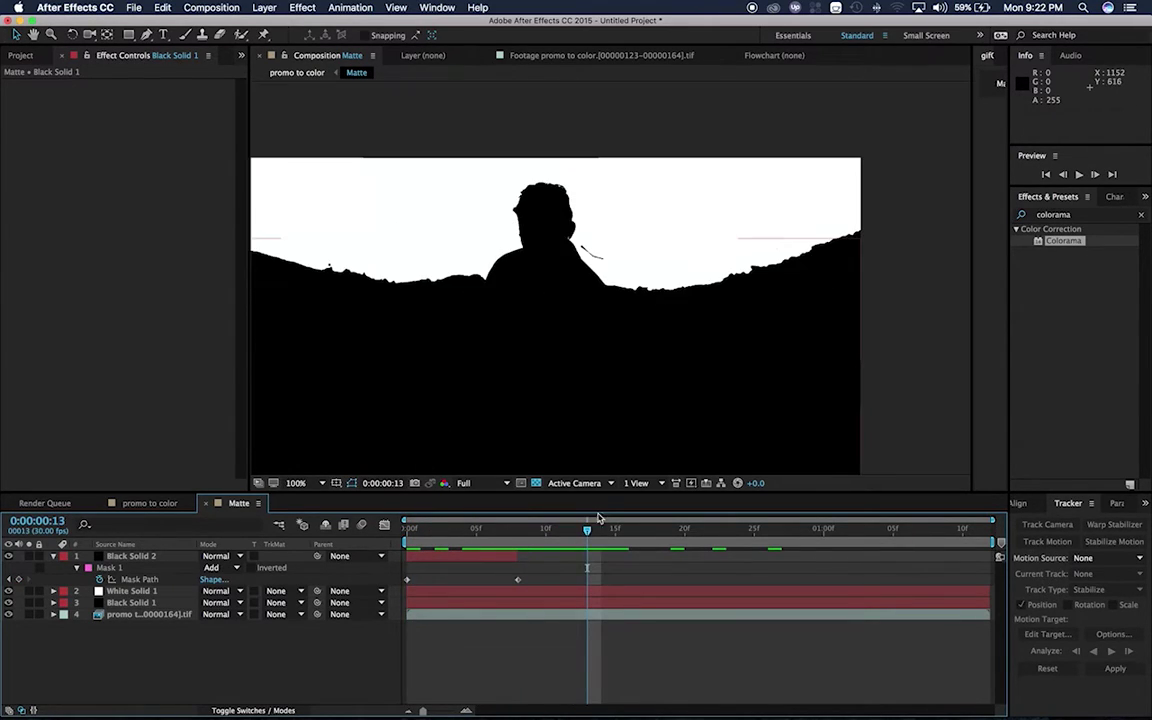
{"action": "left_click_drag", "start_coordinate": [587, 530], "coordinate": [726, 530]}
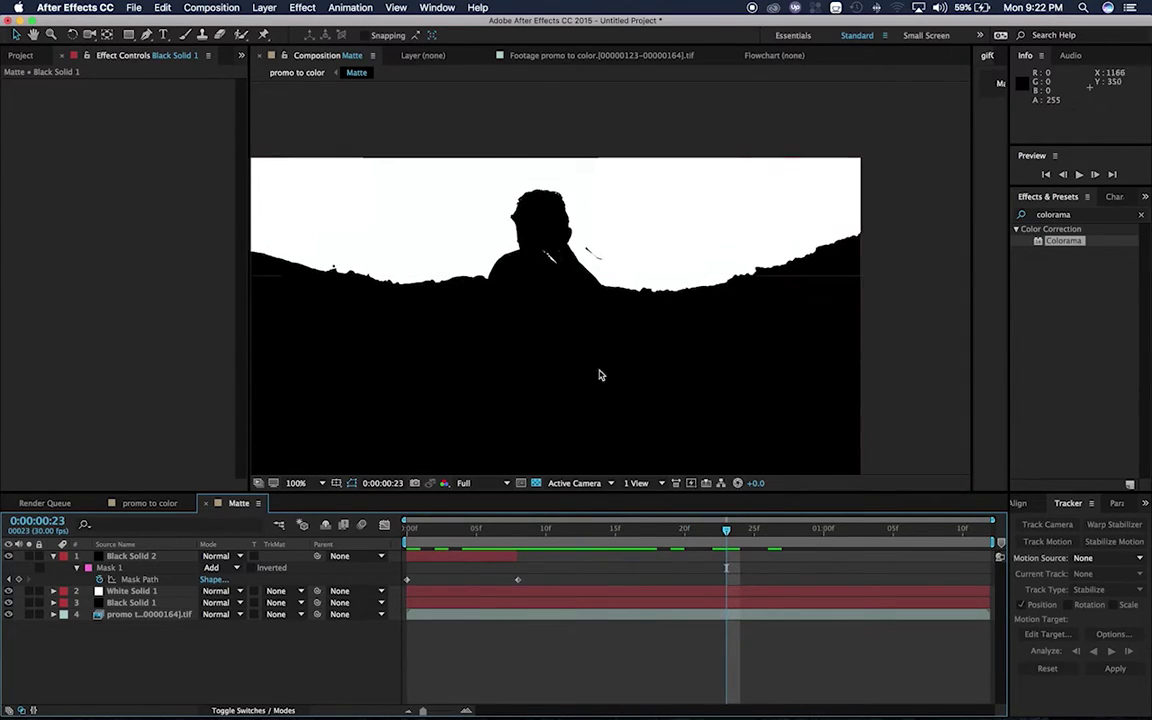
Add a new black solid, Black Solid 3, and hide it to see the silhouette.
{"action": "right_click", "coordinate": [148, 658]}
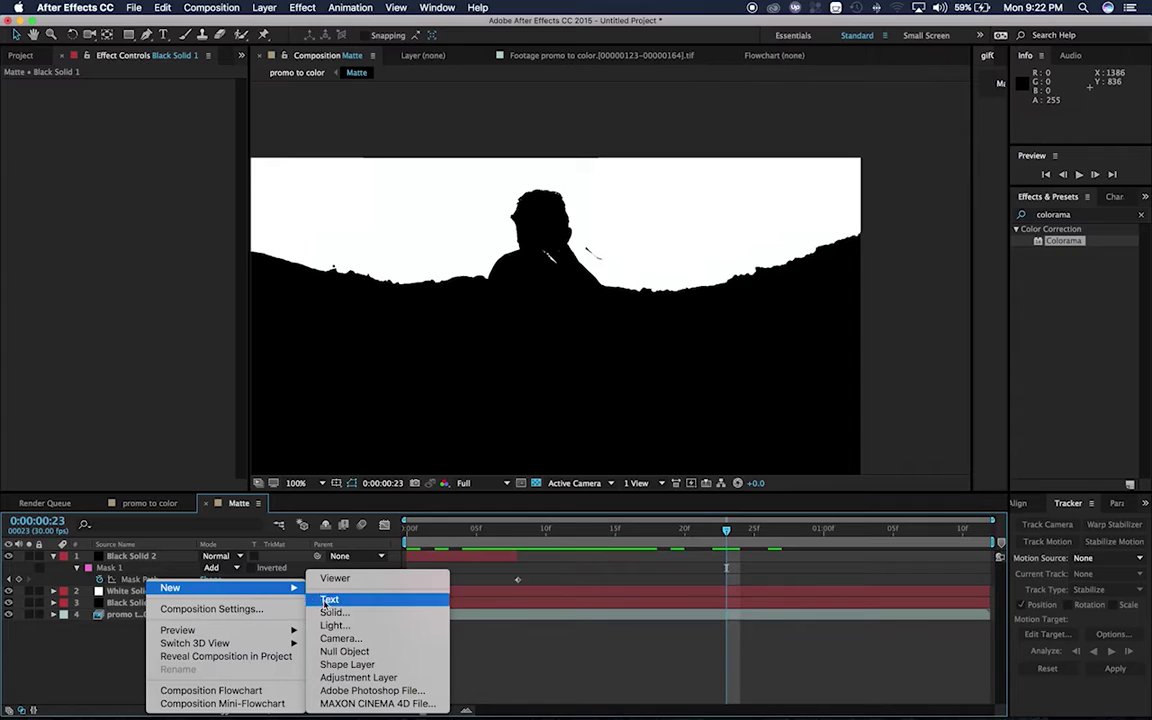
{"action": "left_click", "coordinate": [330, 607]}
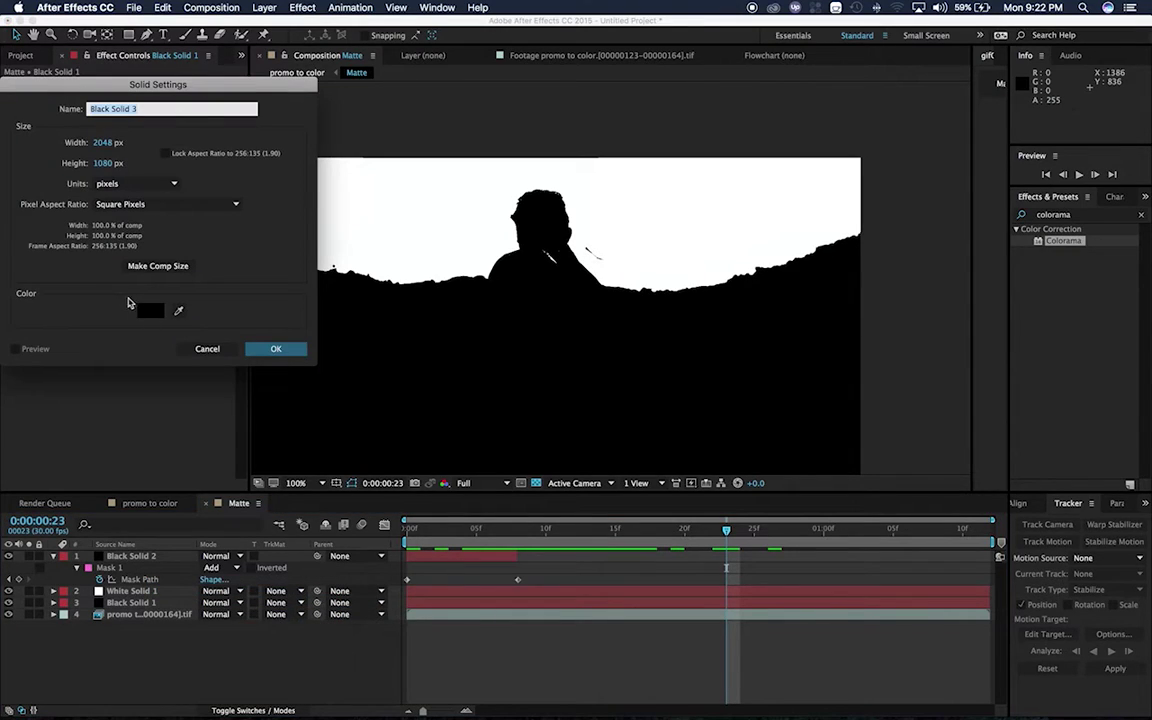
{"action": "left_click", "coordinate": [279, 350]}
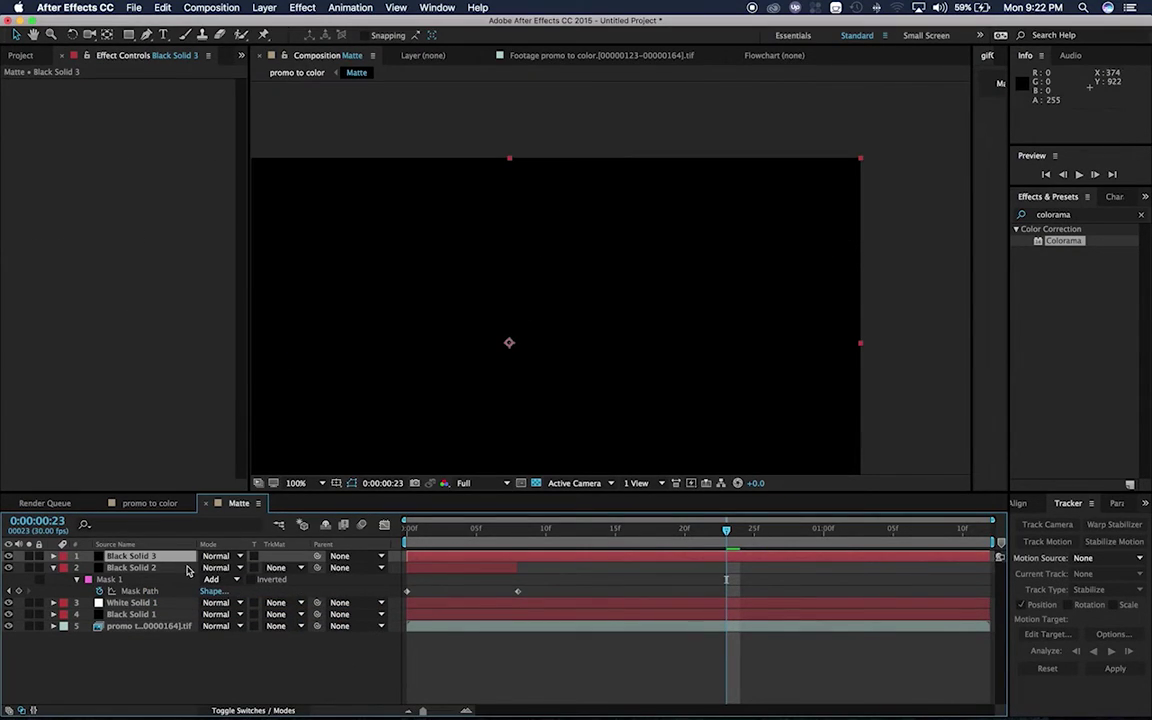
{"action": "left_click", "coordinate": [8, 555]}
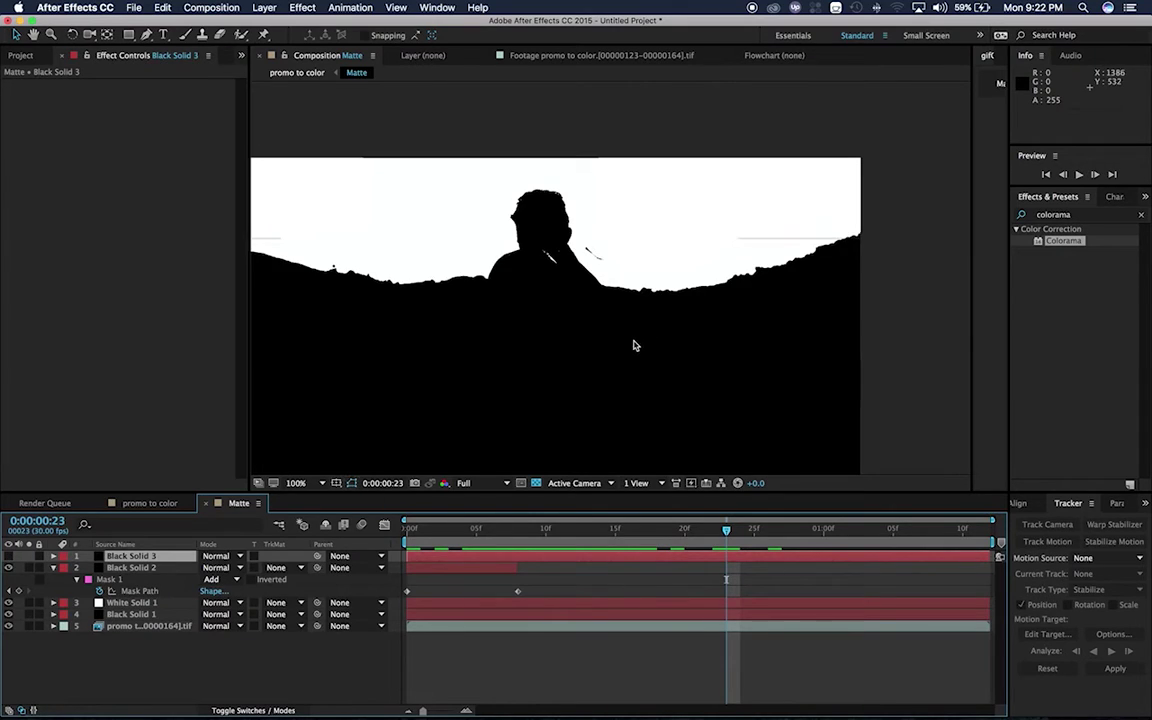
{"action": "scroll", "coordinate": [633, 345], "scroll_direction": "up", "scroll_amount": 4}
{"action": "scroll", "coordinate": [600, 330], "scroll_direction": "down", "scroll_amount": 1}
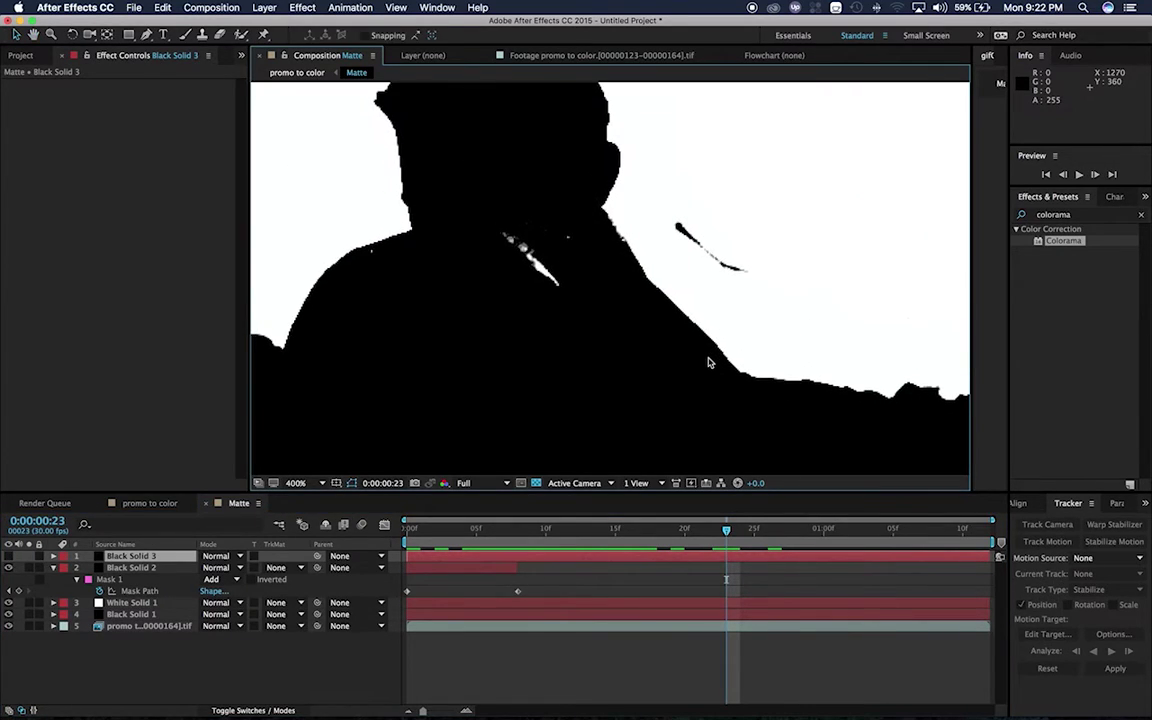
{"action": "scroll", "coordinate": [708, 362], "scroll_direction": "down", "scroll_amount": 1}
{"action": "left_click_drag", "start_coordinate": [556, 320], "coordinate": [582, 345]}
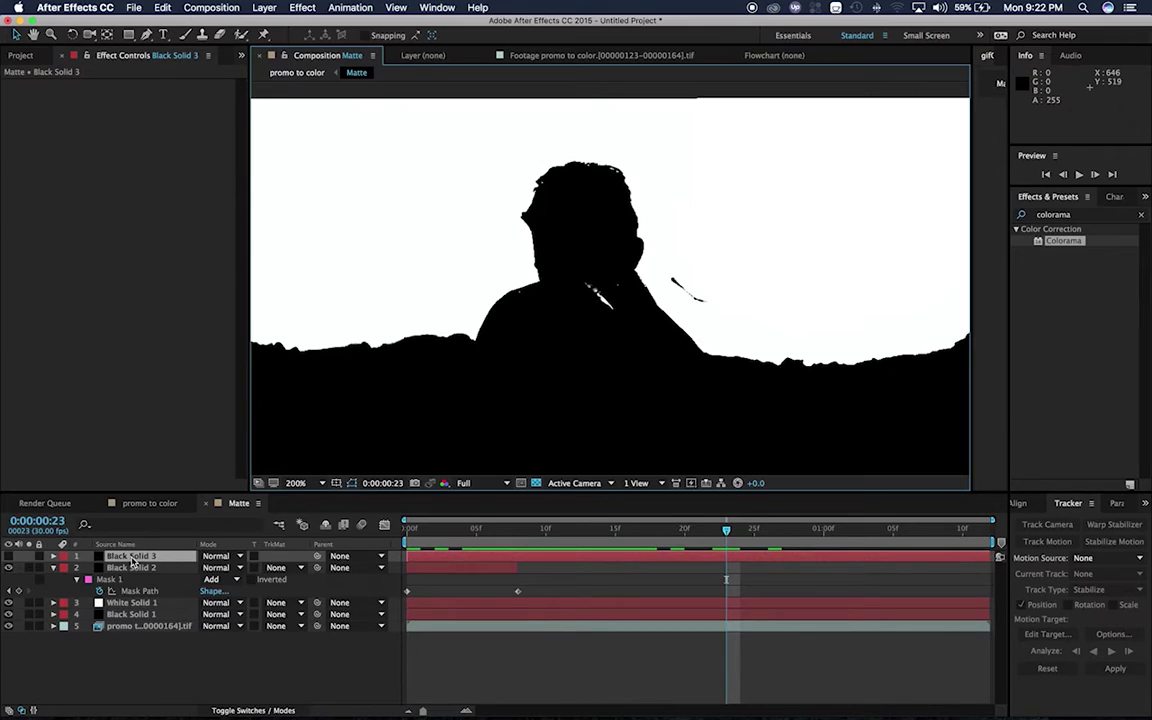
Draw a closed nine-point mask around the neck and turn Black Solid 3 back on.
{"action": "left_click", "coordinate": [146, 34]}
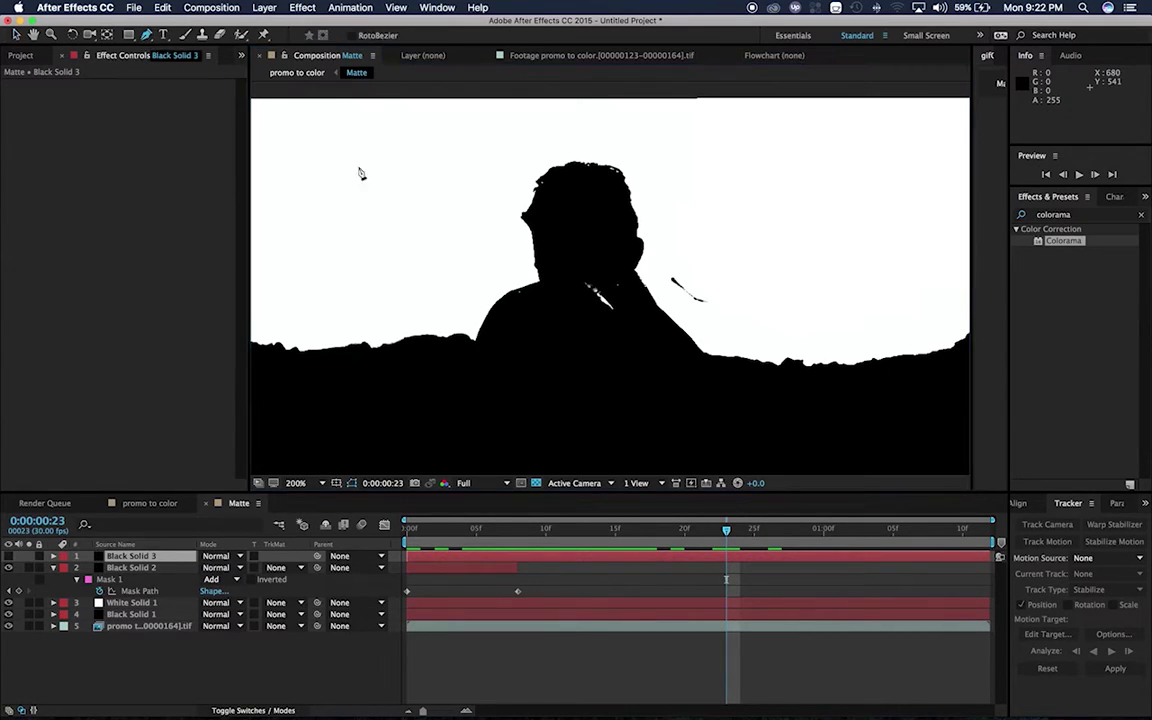
{"action": "left_click", "coordinate": [657, 340]}
{"action": "left_click", "coordinate": [633, 283]}
{"action": "left_click", "coordinate": [608, 256]}
{"action": "left_click", "coordinate": [572, 250]}
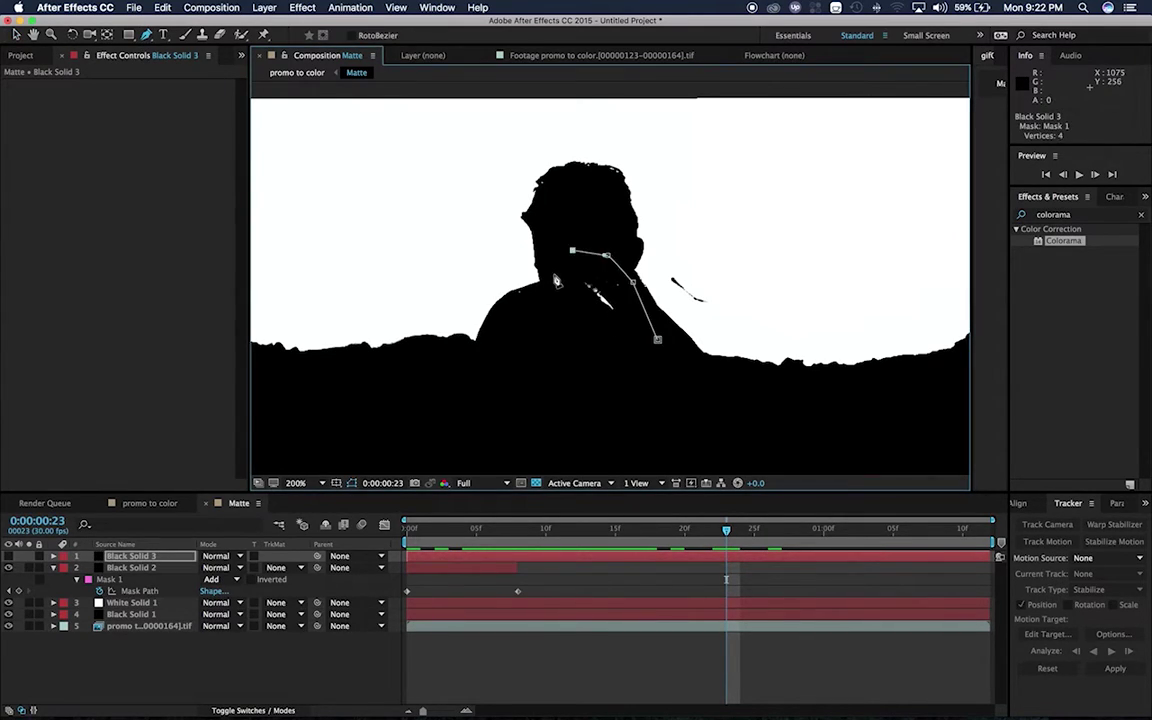
{"action": "left_click", "coordinate": [554, 273]}
{"action": "left_click", "coordinate": [540, 295]}
{"action": "left_click", "coordinate": [520, 336]}
{"action": "left_click", "coordinate": [545, 364]}
{"action": "left_click", "coordinate": [626, 358]}
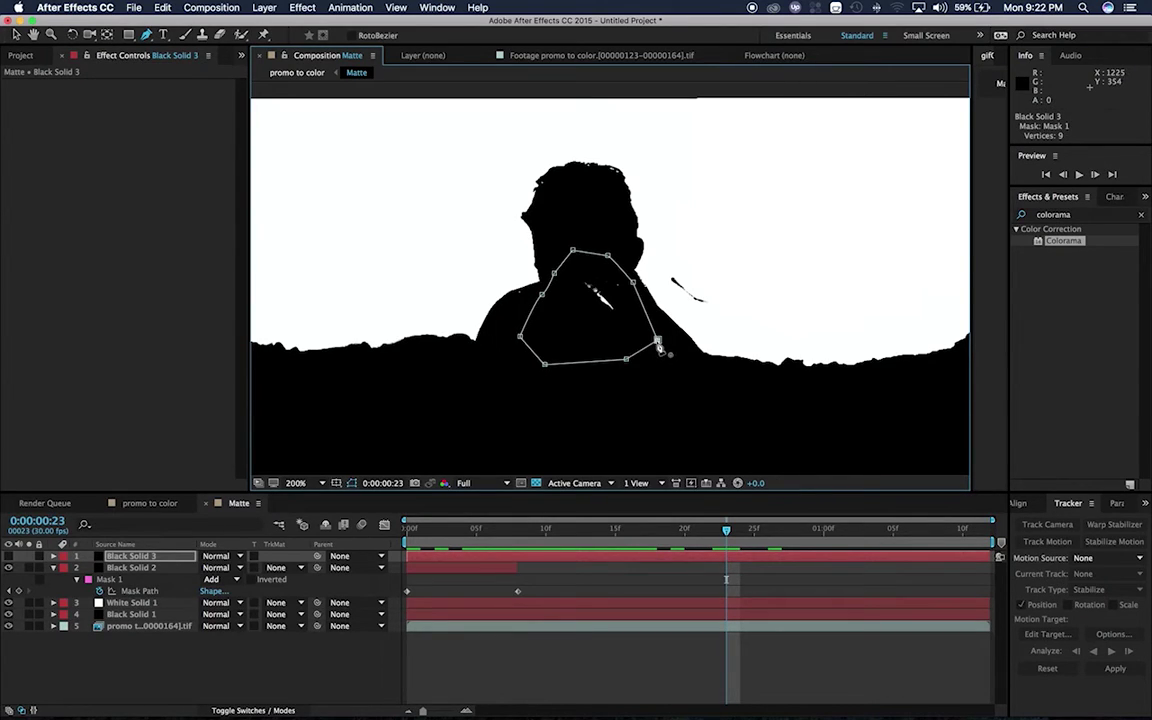
{"action": "left_click", "coordinate": [657, 340]}
{"action": "left_click", "coordinate": [8, 567]}
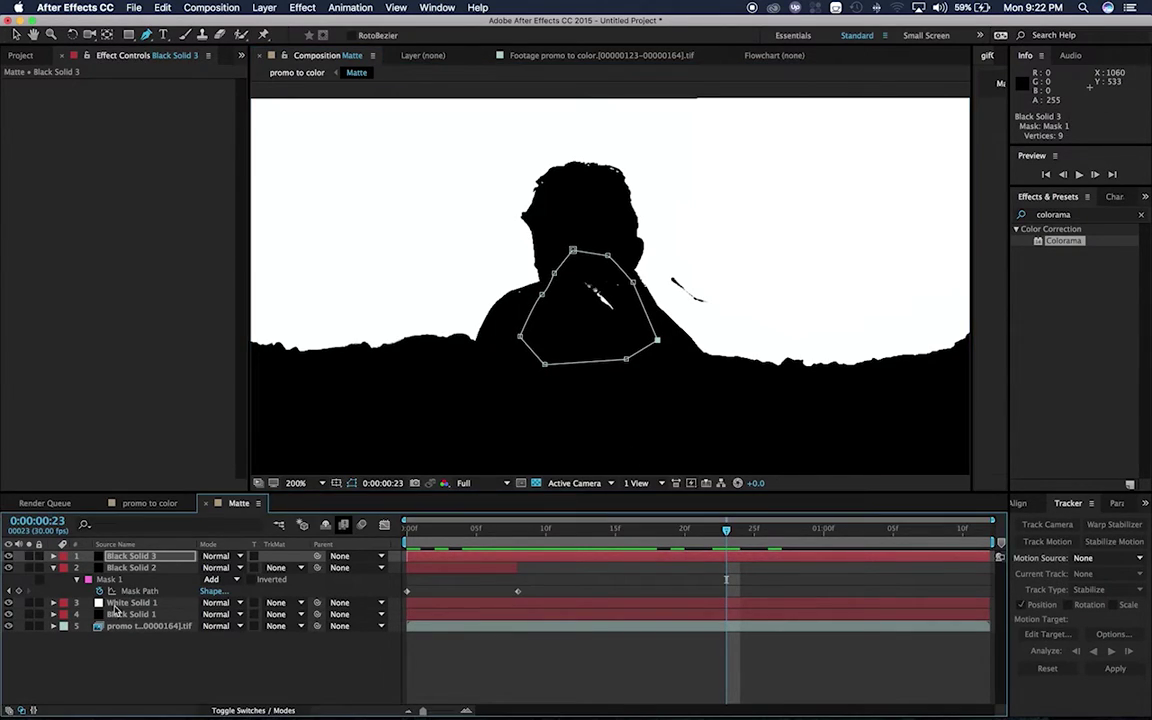
{"action": "mouse_move", "coordinate": [690, 529]}
{"action": "left_mouse_down"}
{"action": "mouse_move", "coordinate": [574, 535]}
{"action": "mouse_move", "coordinate": [752, 538]}
{"action": "mouse_move", "coordinate": [810, 566]}
{"action": "left_mouse_up"}
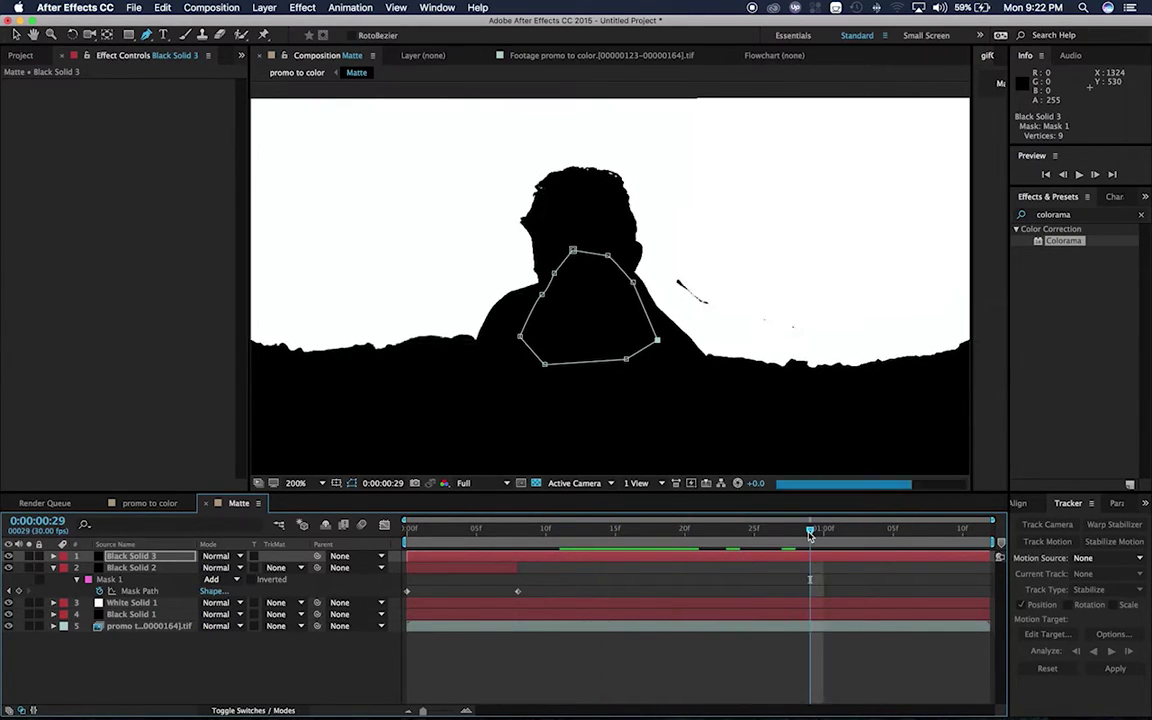
At frame 8, duplicate Black Solid 3, remove the extra copy, and preview the matte.
{"action": "left_click", "coordinate": [810, 567]}
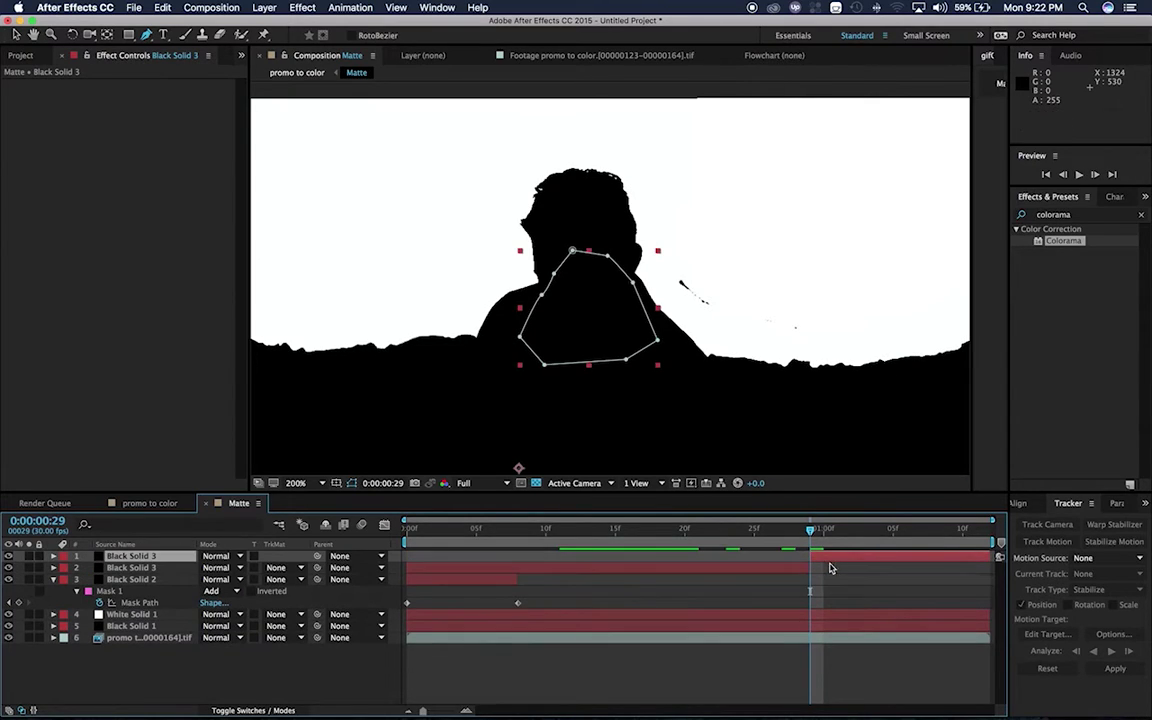
{"action": "key", "text": "F2"}
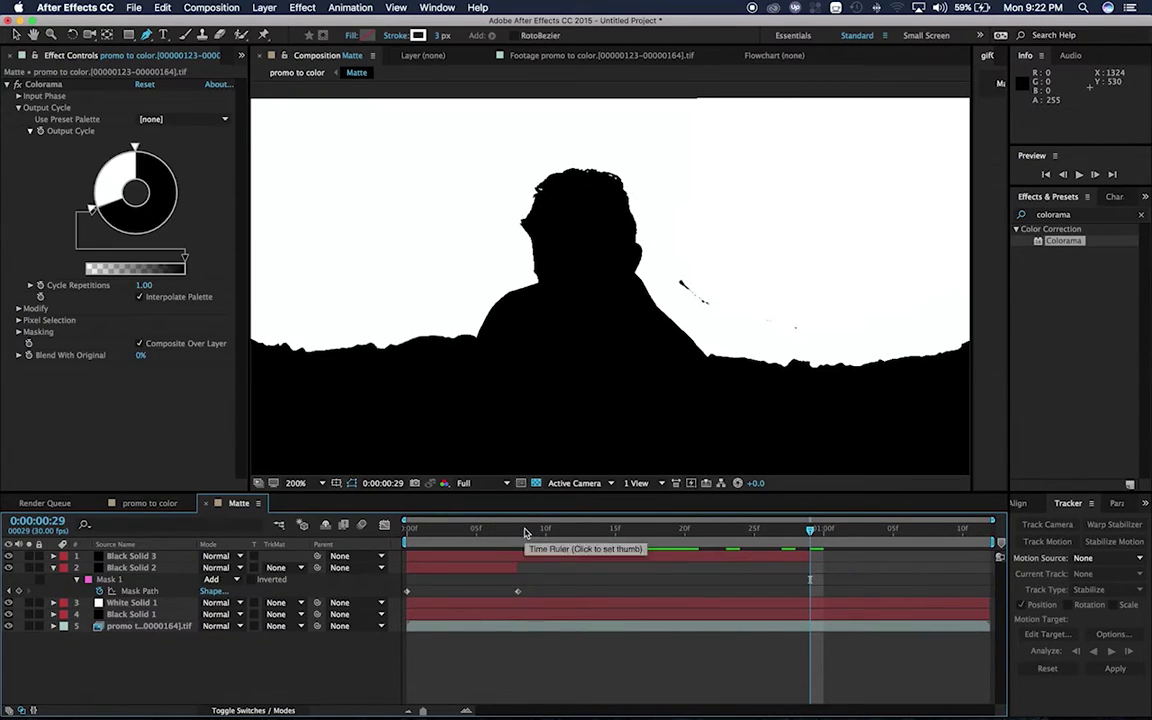
{"action": "left_click", "coordinate": [517, 530]}
{"action": "left_click", "coordinate": [529, 561]}
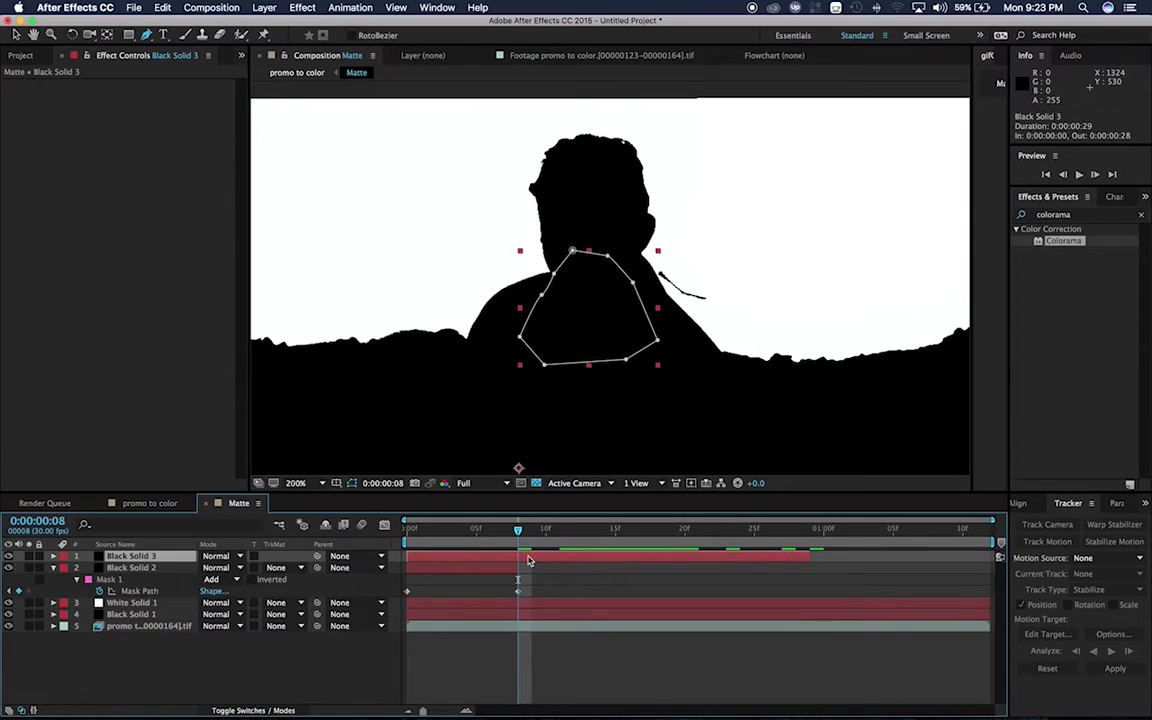
{"action": "key", "text": "ctrl+d"}
{"action": "key", "text": "Delete"}
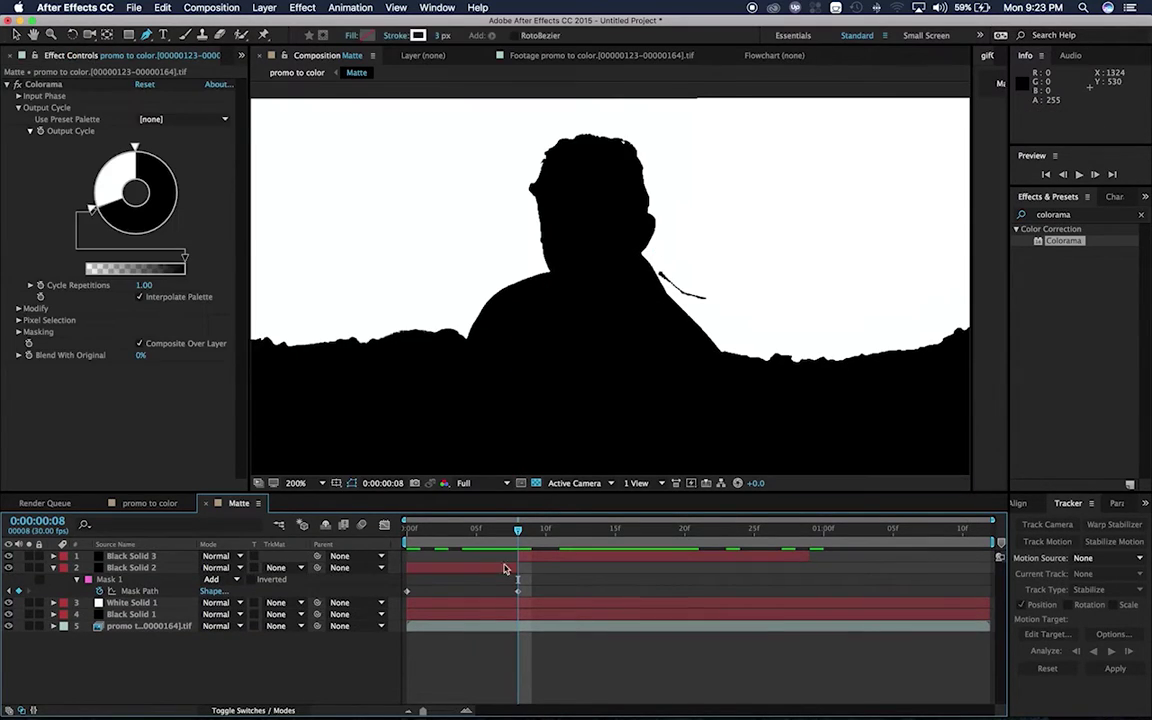
{"action": "key", "text": "space"}
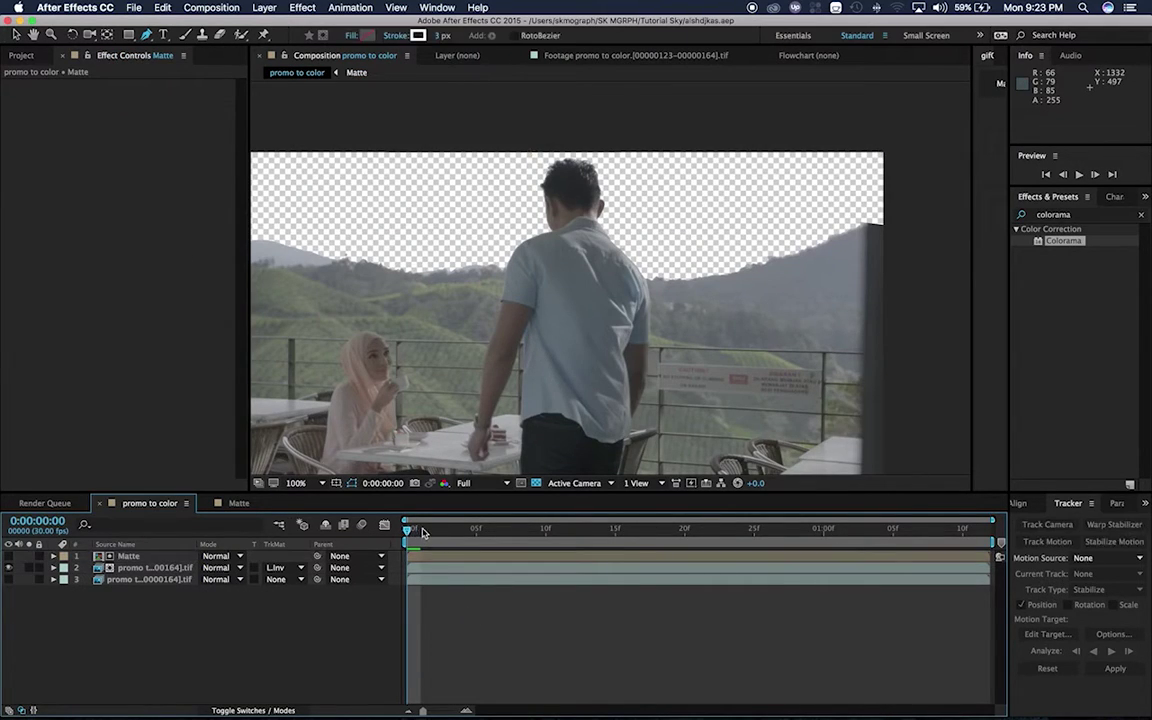
Apply Fast Blur to the Matte layer with Blurriness 2.0.
{"action": "mouse_move", "coordinate": [410, 528]}
{"action": "left_mouse_down"}
{"action": "mouse_move", "coordinate": [575, 532]}
{"action": "mouse_move", "coordinate": [408, 530]}
{"action": "left_mouse_up"}
{"action": "left_click", "coordinate": [1088, 217]}
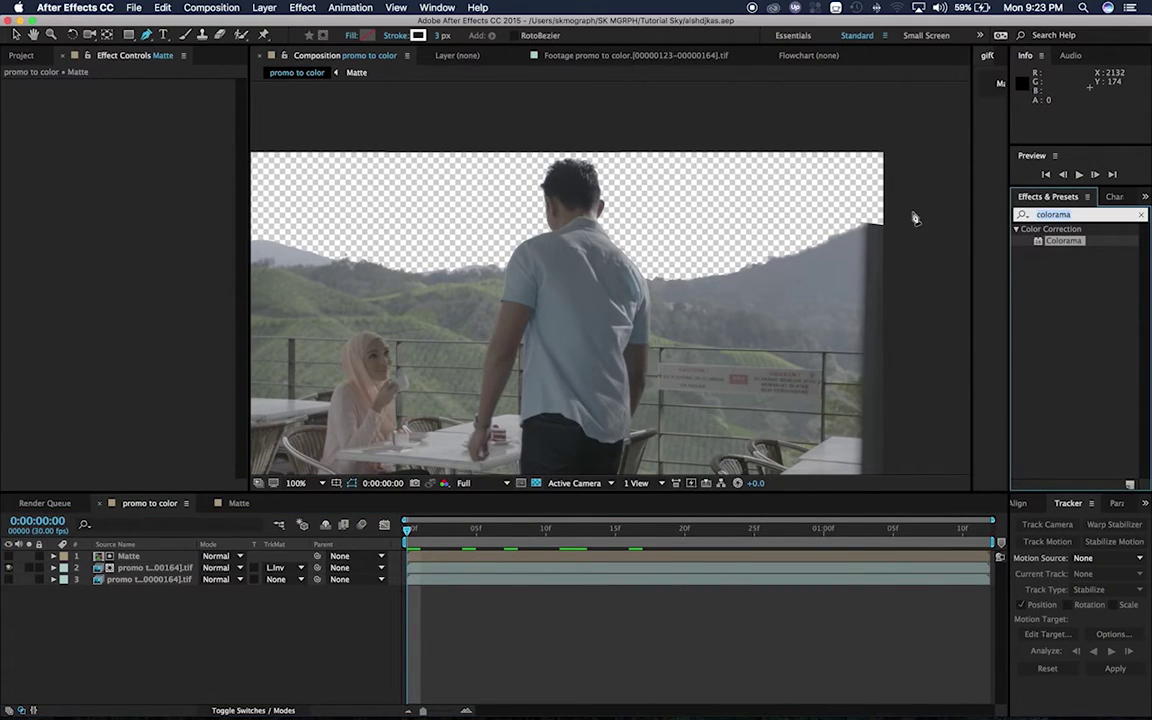
{"action": "type", "text": "fast"}
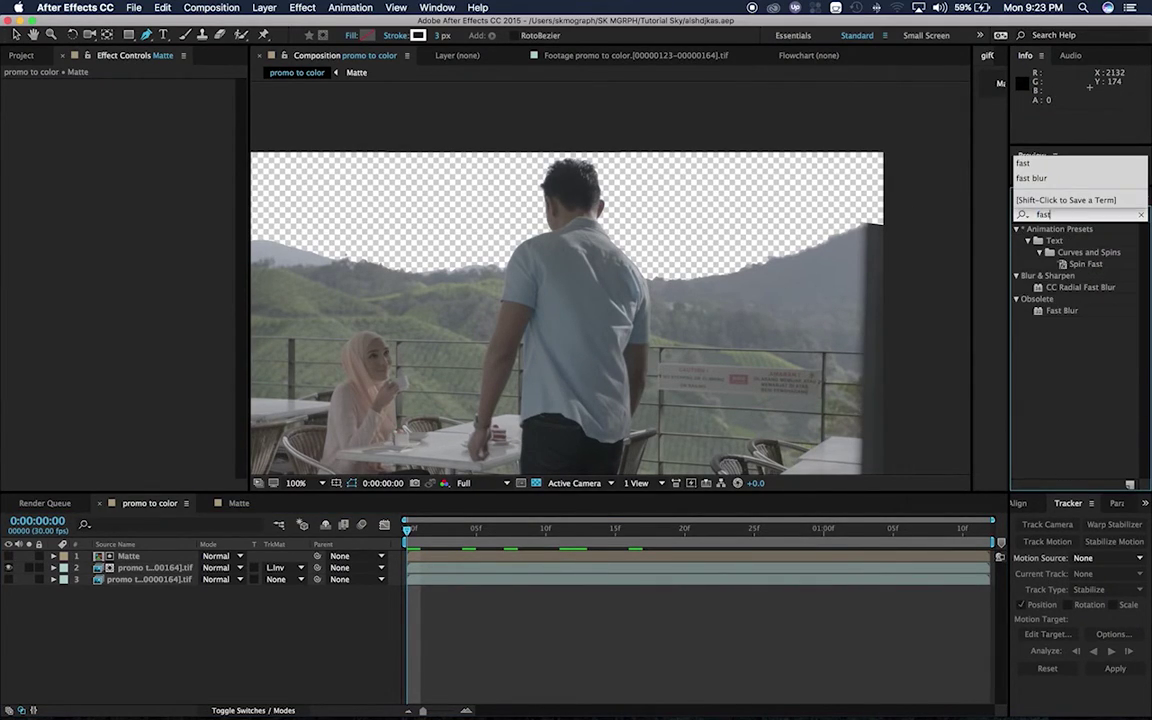
{"action": "mouse_move", "coordinate": [1068, 316]}
{"action": "left_mouse_down"}
{"action": "mouse_move", "coordinate": [108, 568]}
{"action": "mouse_move", "coordinate": [189, 568]}
{"action": "mouse_move", "coordinate": [126, 557]}
{"action": "left_mouse_up"}
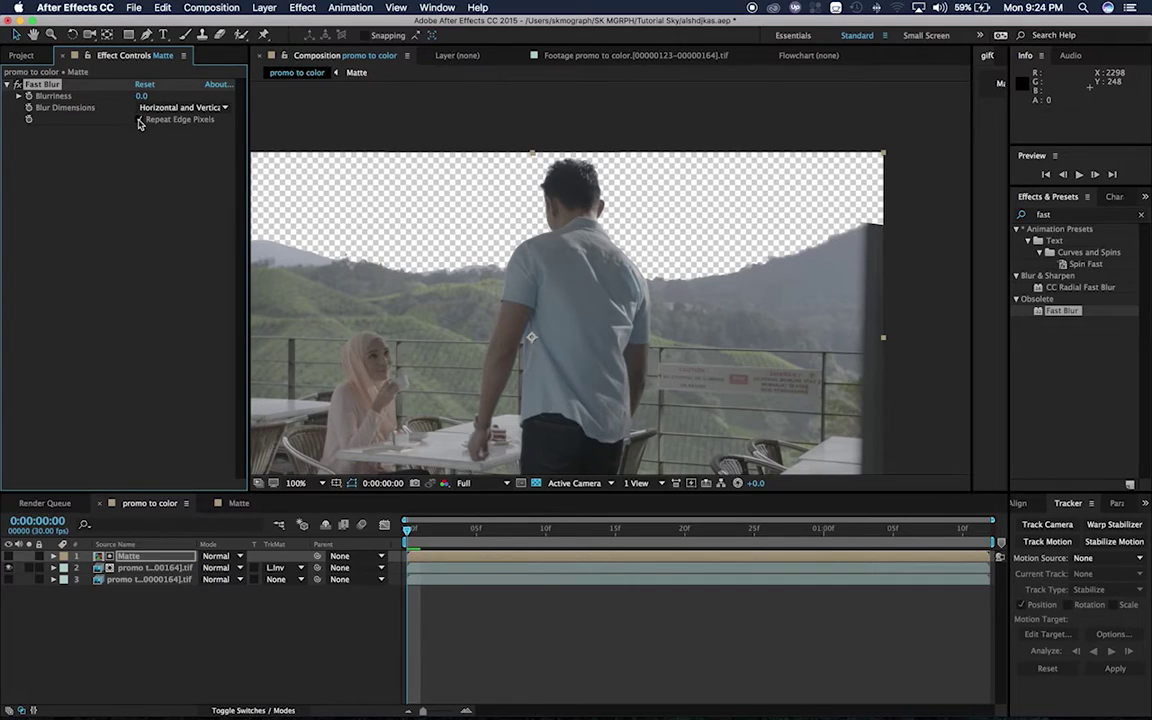
{"action": "left_click", "coordinate": [142, 97]}
{"action": "type", "text": "2"}
{"action": "key", "text": "Return"}
{"action": "left_click", "coordinate": [149, 213]}
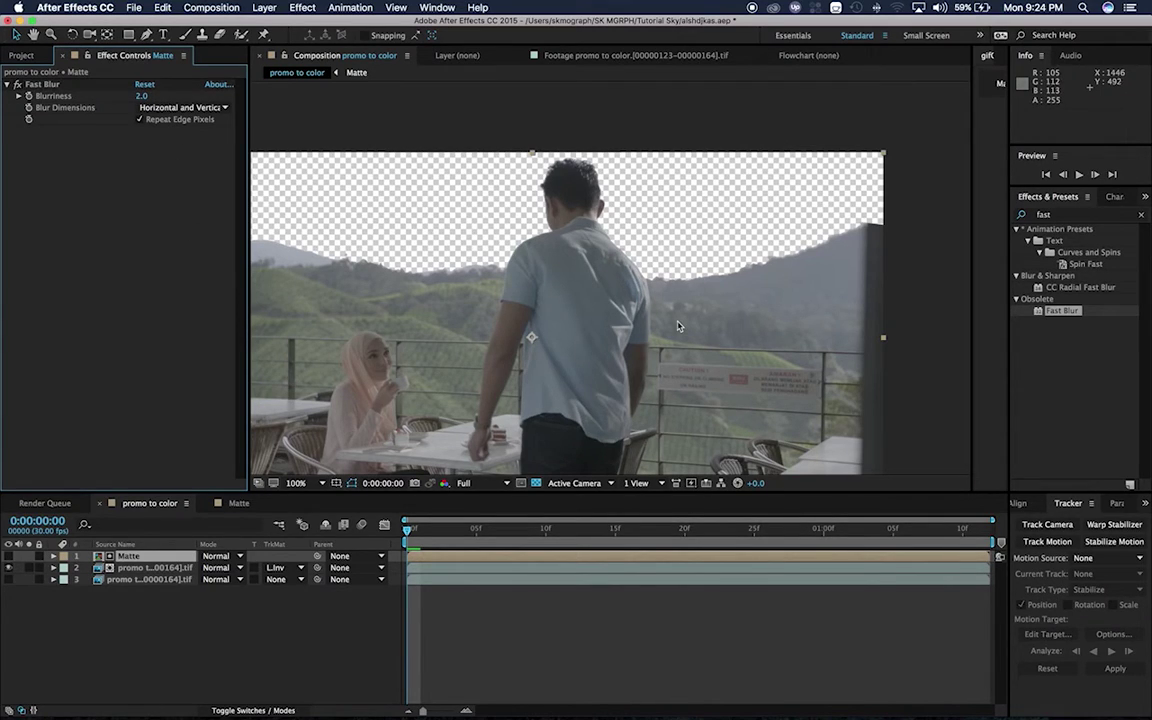
Recentre the frame in the view and select the lower footage copy, layer 3.
{"action": "scroll", "coordinate": [677, 325], "scroll_direction": "up", "scroll_amount": 3}
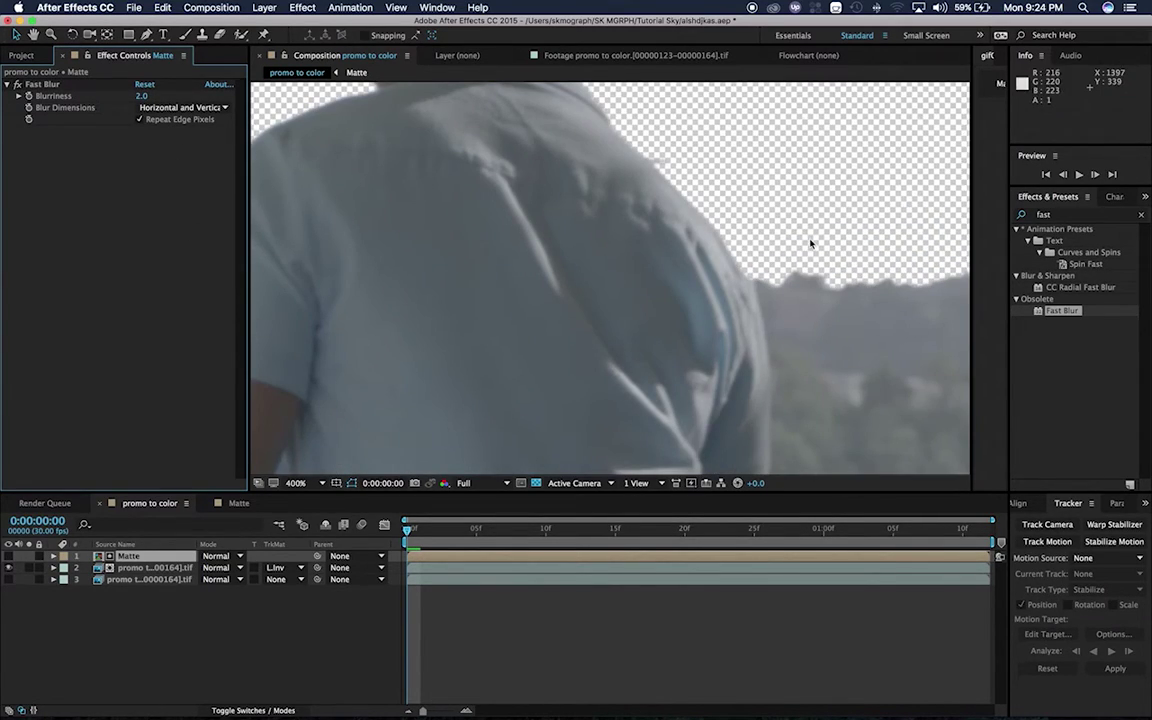
{"action": "scroll", "coordinate": [811, 243], "scroll_direction": "down", "scroll_amount": 2}
{"action": "scroll", "coordinate": [813, 244], "scroll_direction": "down", "scroll_amount": 2}
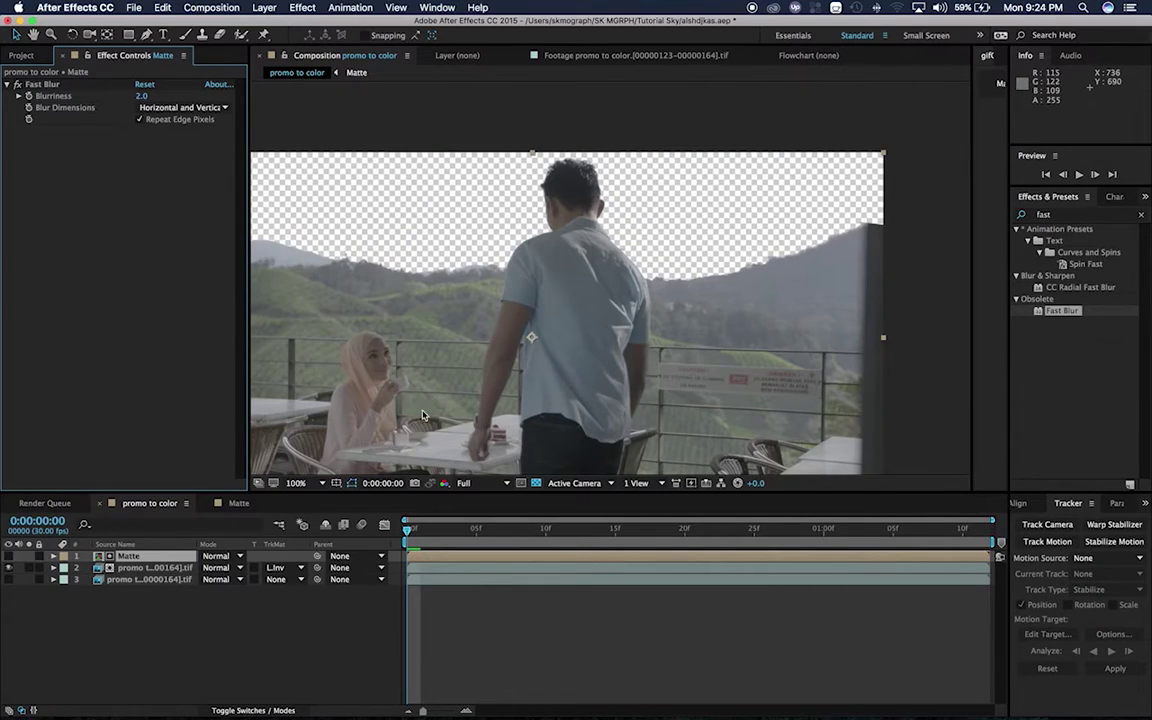
{"action": "left_click_drag", "start_coordinate": [569, 349], "coordinate": [611, 306]}
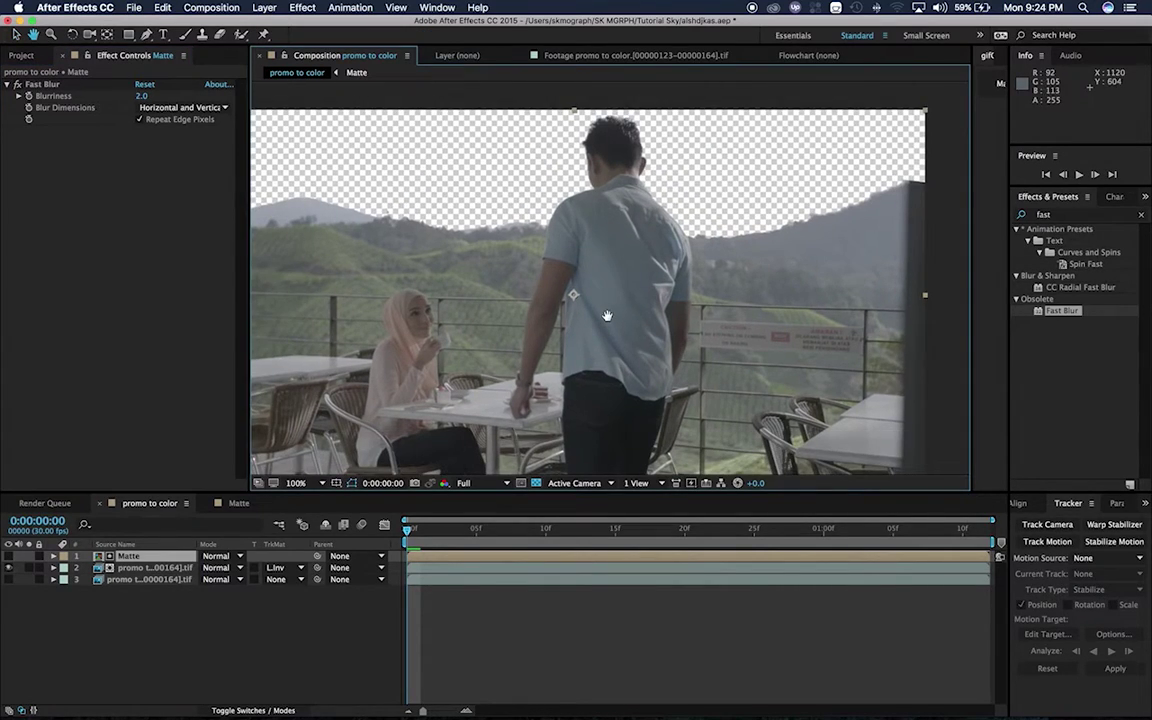
{"action": "left_click", "coordinate": [135, 580]}
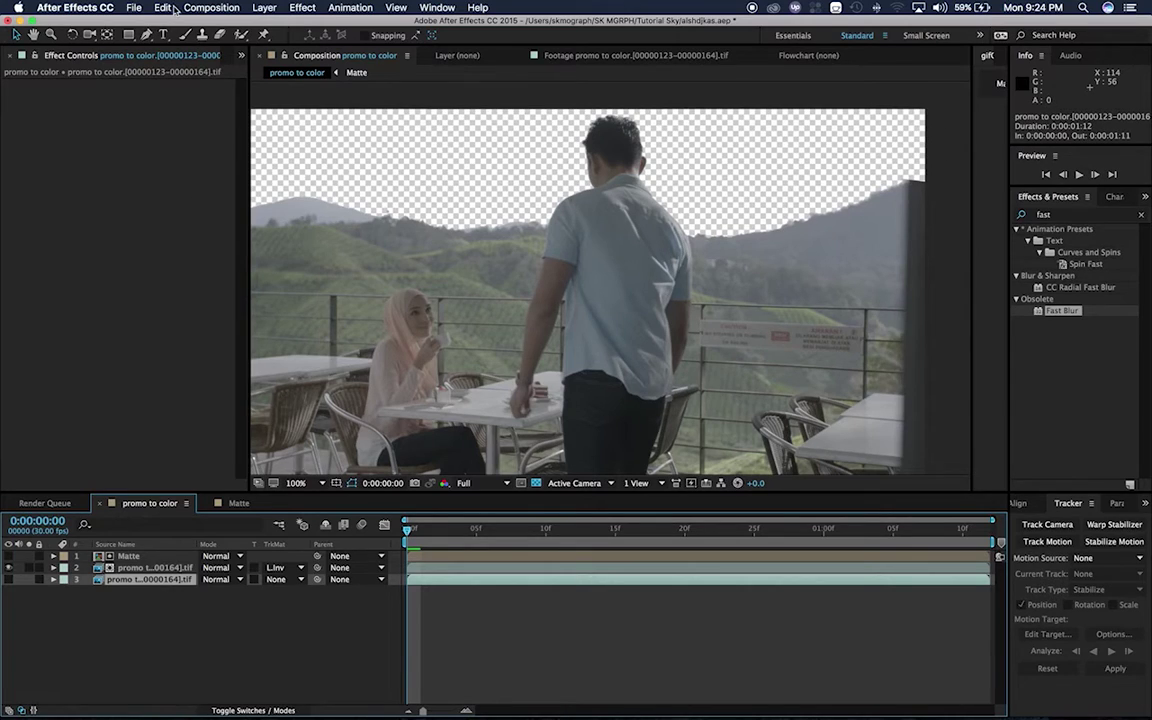
Duplicate the footage layer, move the copy to the top of the stack and make it visible.
{"action": "left_click", "coordinate": [174, 10]}
{"action": "left_click", "coordinate": [205, 171]}
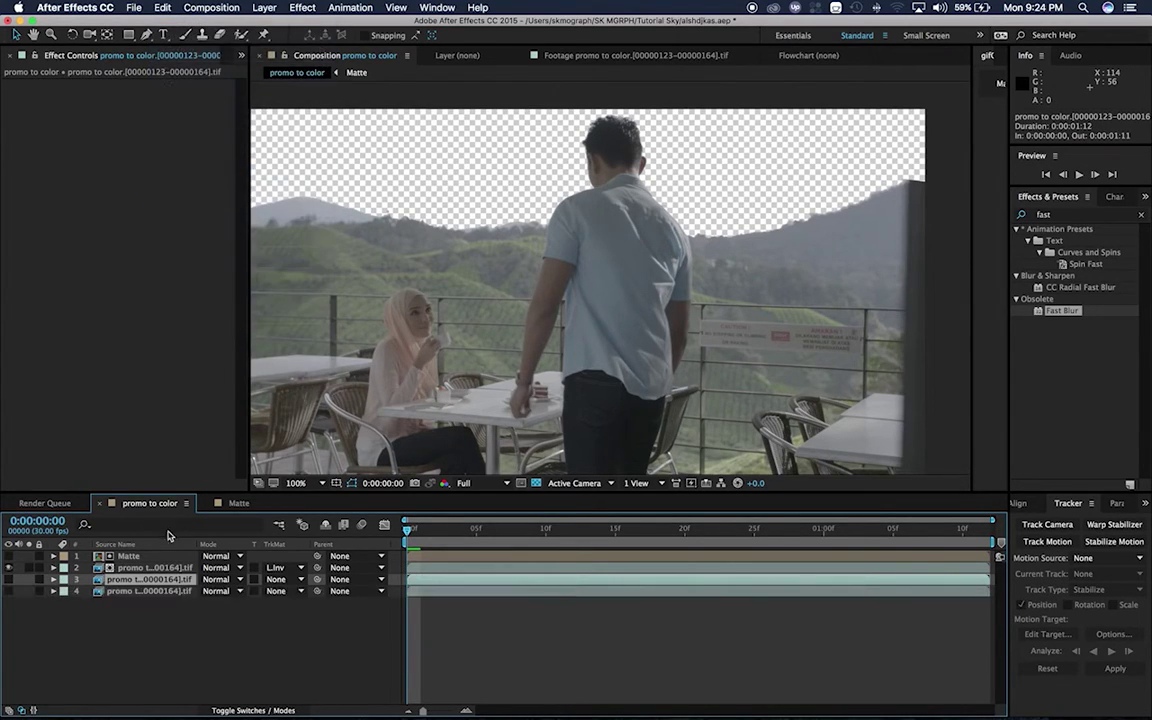
{"action": "mouse_move", "coordinate": [148, 579]}
{"action": "left_mouse_down"}
{"action": "mouse_move", "coordinate": [127, 556]}
{"action": "mouse_move", "coordinate": [112, 561]}
{"action": "left_mouse_up"}
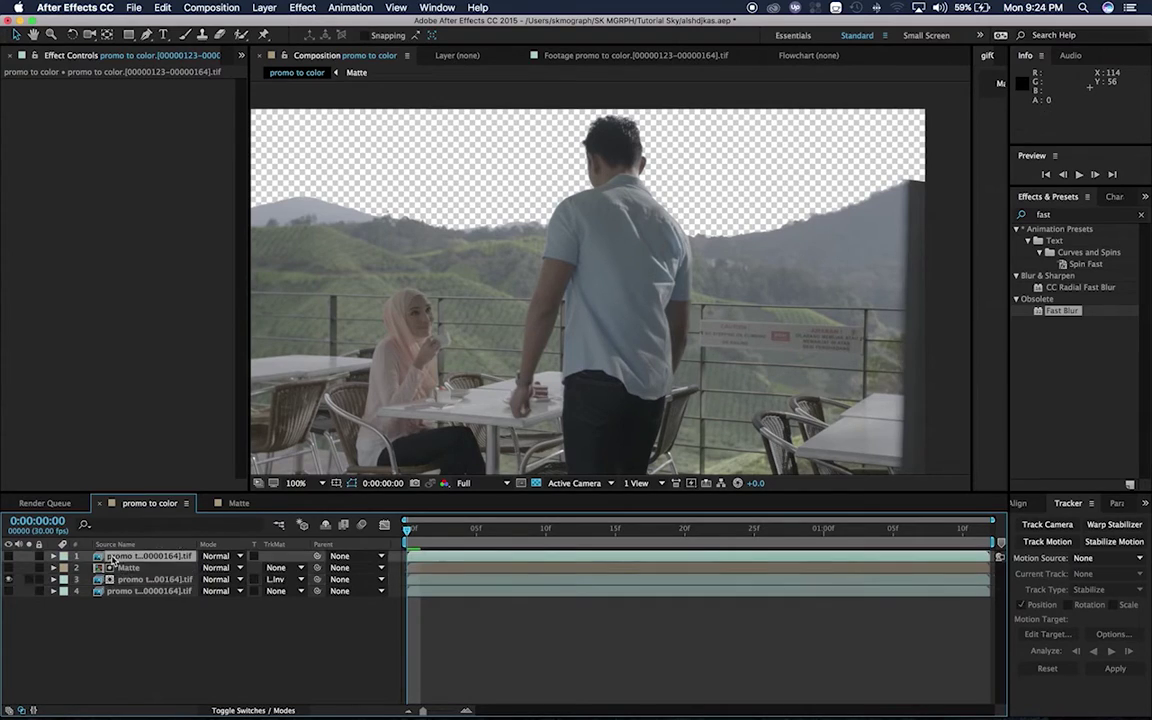
{"action": "left_click", "coordinate": [8, 556]}
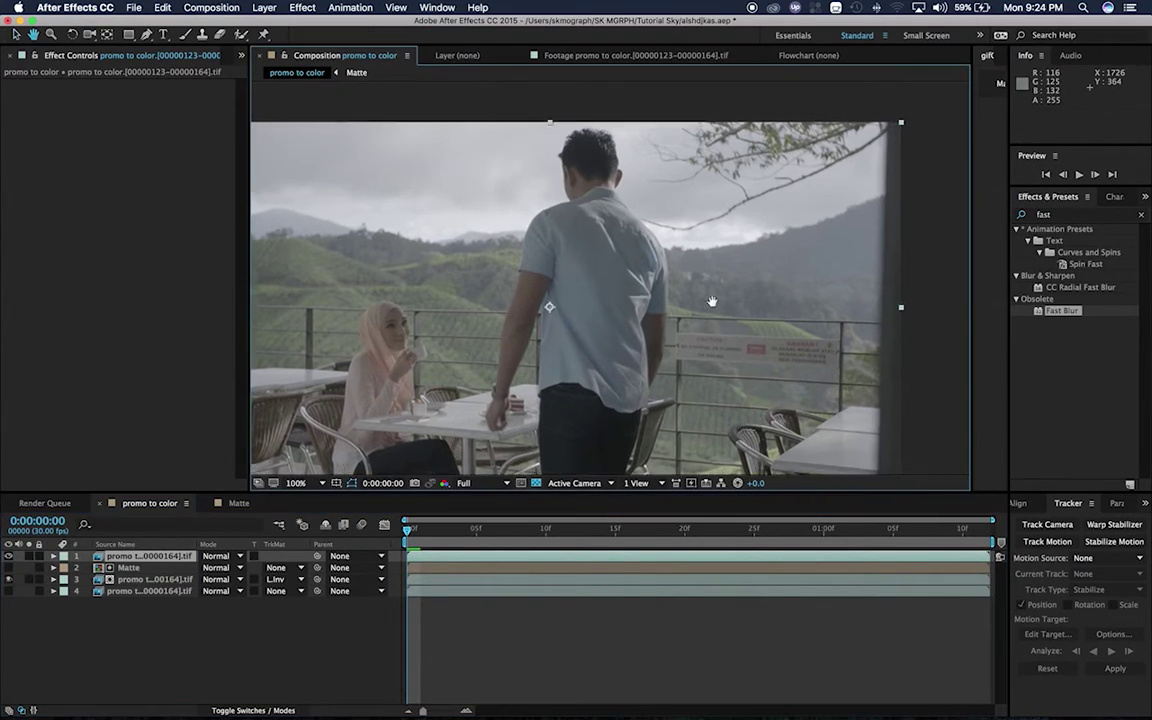
Draw a closed Pen mask on the top copy around the top-right tree branch.
{"action": "left_click_drag", "start_coordinate": [723, 227], "coordinate": [694, 318]}
{"action": "left_click", "coordinate": [146, 35]}
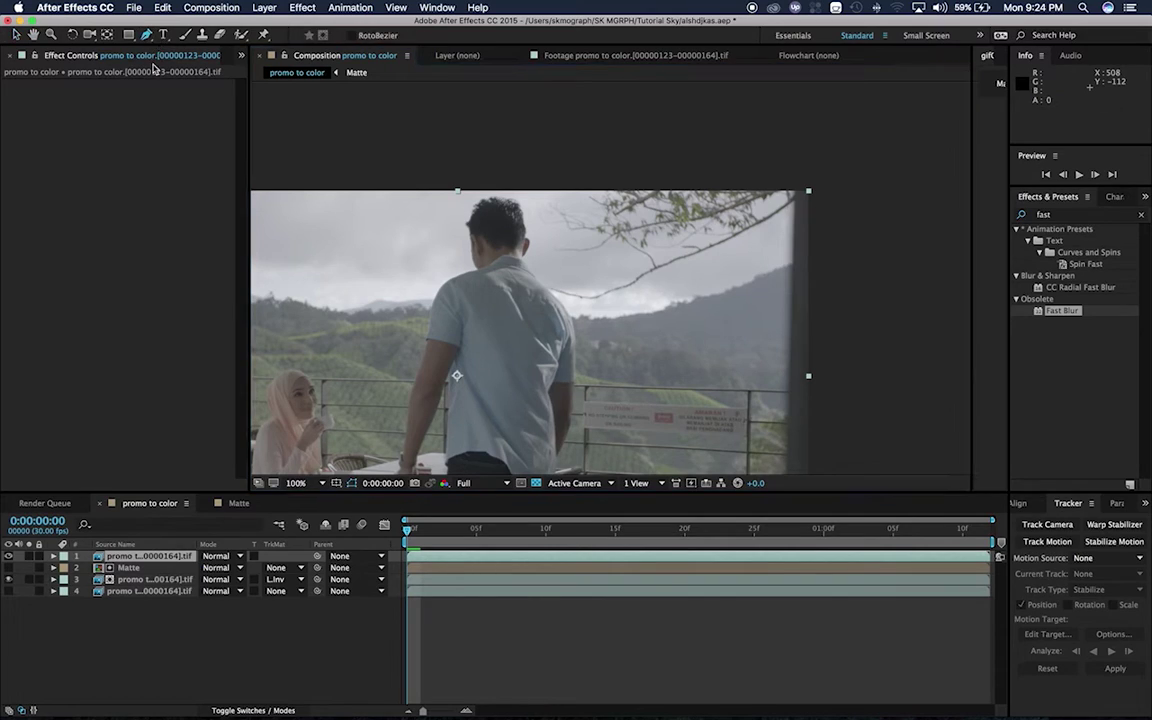
{"action": "left_click", "coordinate": [600, 183]}
{"action": "left_click", "coordinate": [538, 207]}
{"action": "left_click", "coordinate": [527, 221]}
{"action": "left_click", "coordinate": [583, 243]}
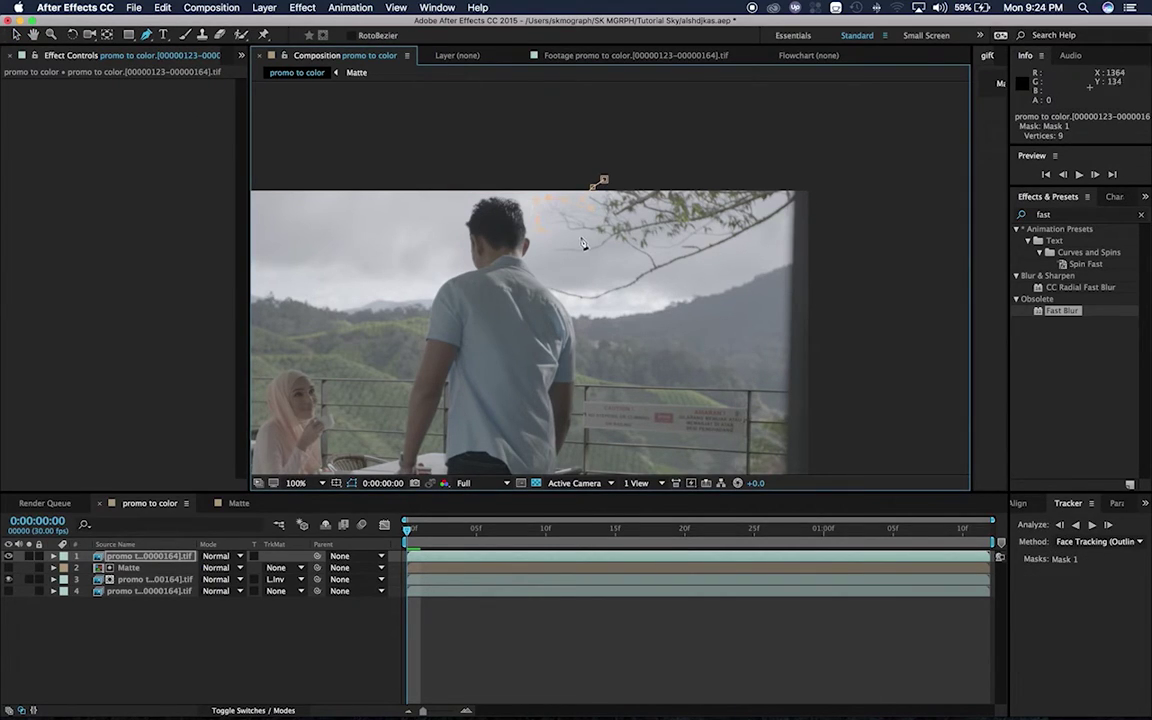
{"action": "left_click", "coordinate": [566, 299]}
{"action": "left_click", "coordinate": [592, 302]}
{"action": "left_click", "coordinate": [622, 298]}
{"action": "left_click", "coordinate": [790, 215]}
{"action": "left_click", "coordinate": [823, 219]}
{"action": "left_click", "coordinate": [818, 149]}
{"action": "left_click", "coordinate": [600, 183]}
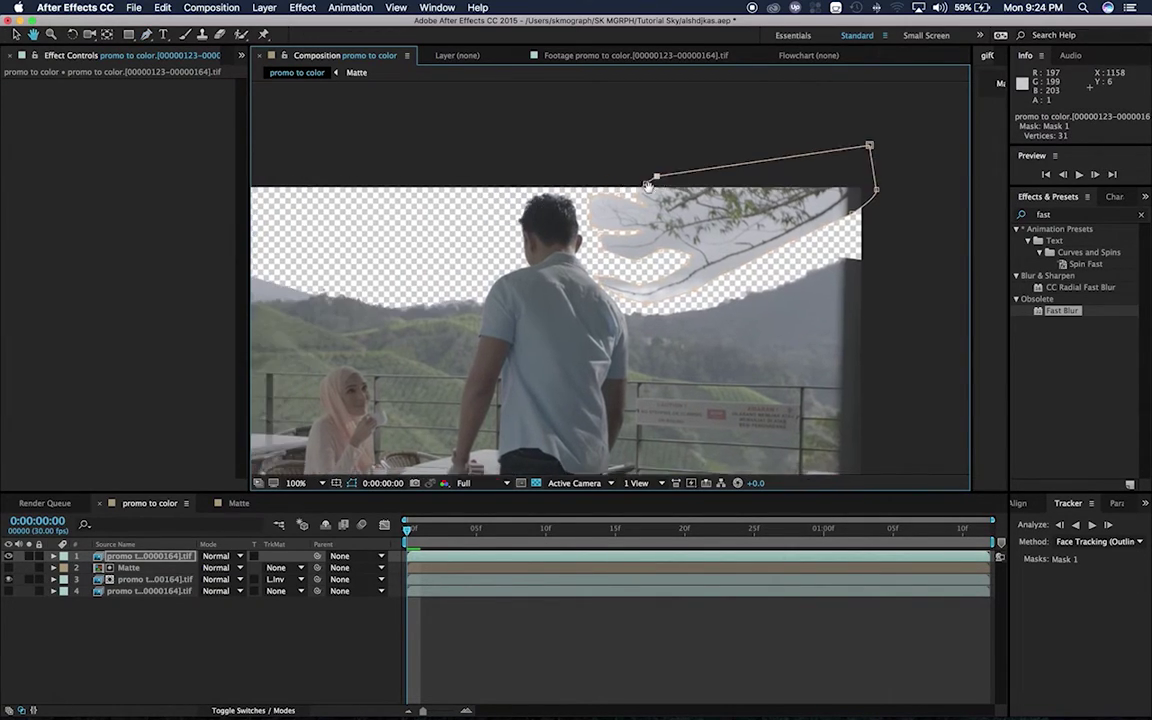
{"action": "mouse_move", "coordinate": [673, 191]}
{"action": "left_mouse_down"}
{"action": "mouse_move", "coordinate": [728, 186]}
{"action": "mouse_move", "coordinate": [674, 173]}
{"action": "left_mouse_up"}
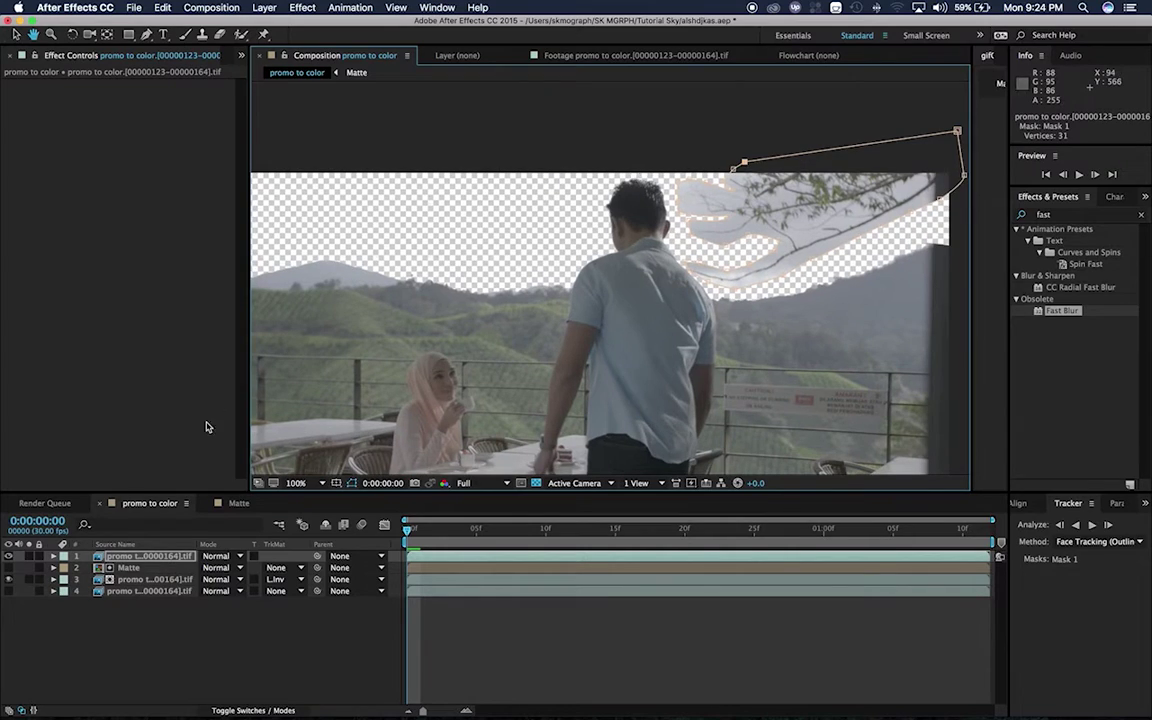
Feather the branch mask by 180 pixels and check the result.
{"action": "key", "text": "m"}
{"action": "key", "text": "m"}
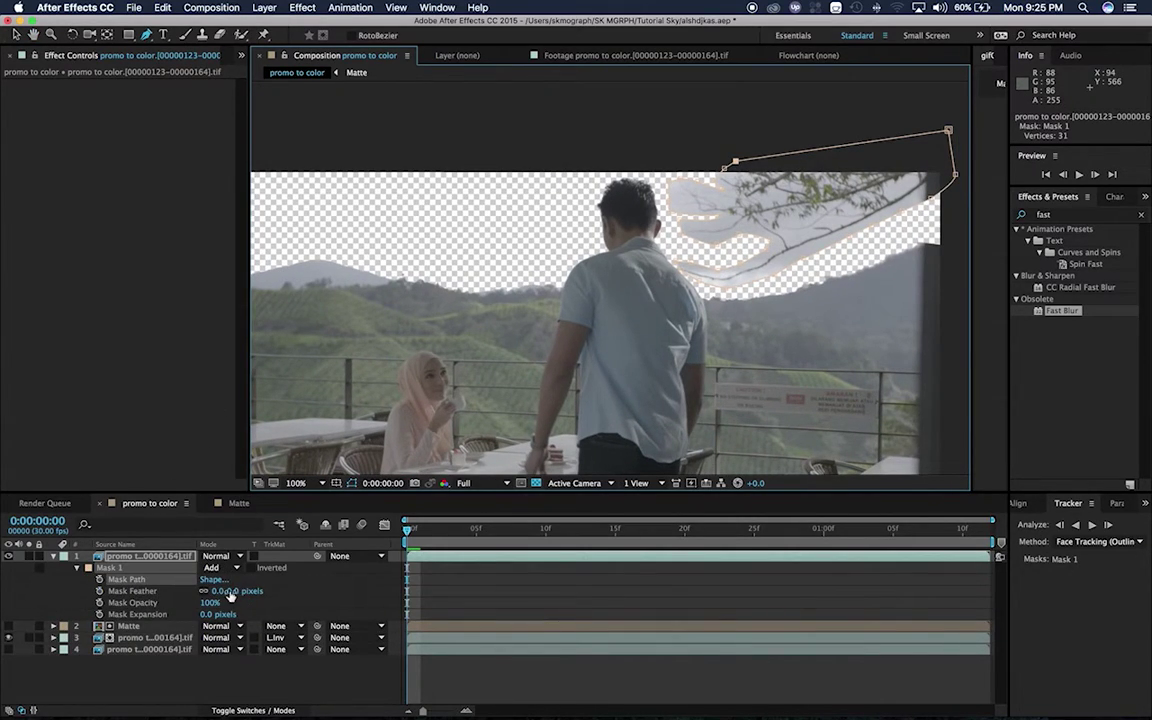
{"action": "left_click_drag", "start_coordinate": [232, 594], "coordinate": [348, 588]}
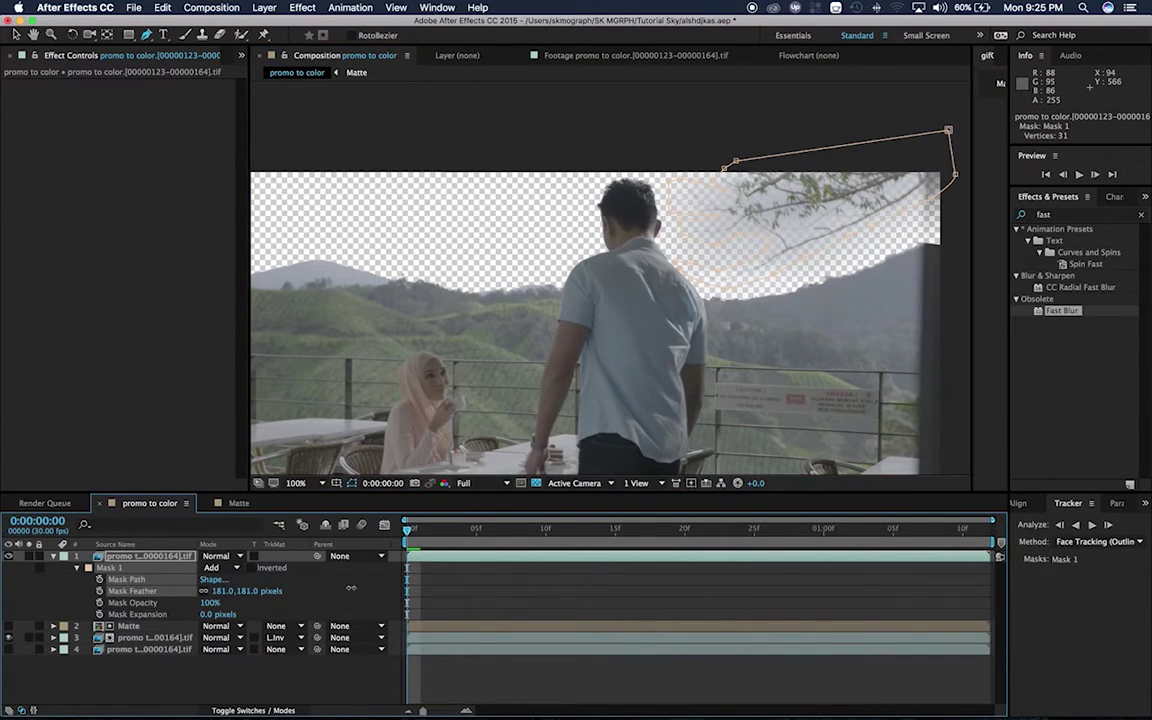
{"action": "left_click", "coordinate": [501, 671]}
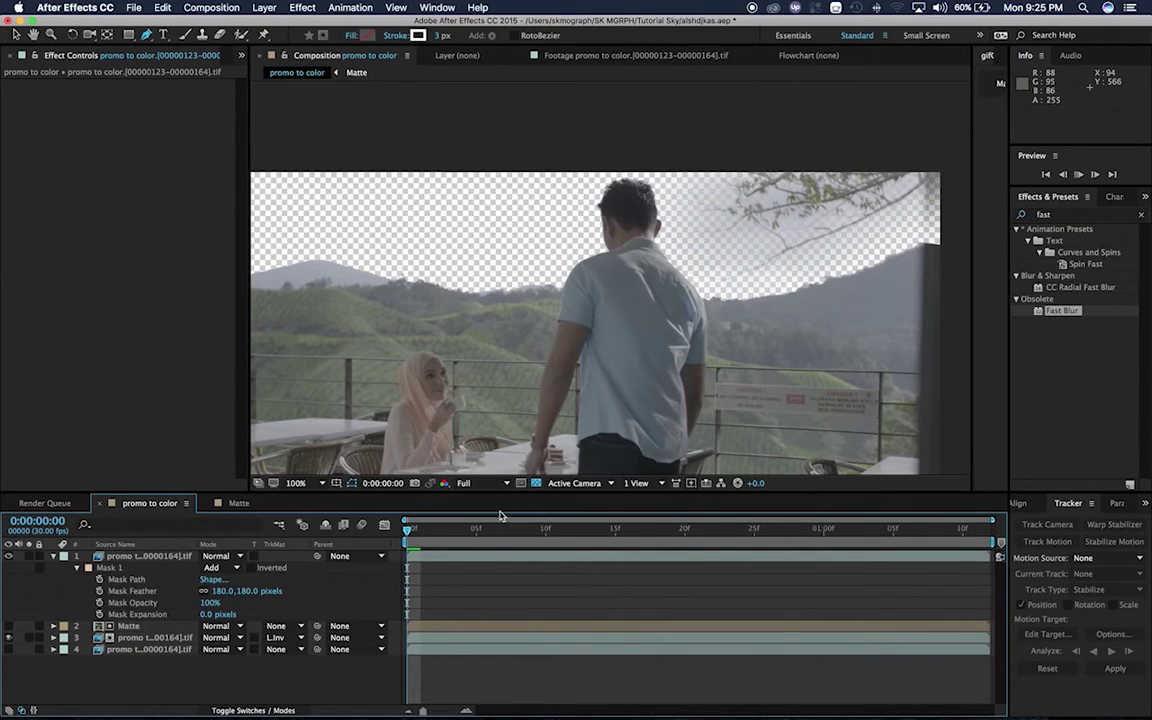
{"action": "left_click", "coordinate": [54, 556]}
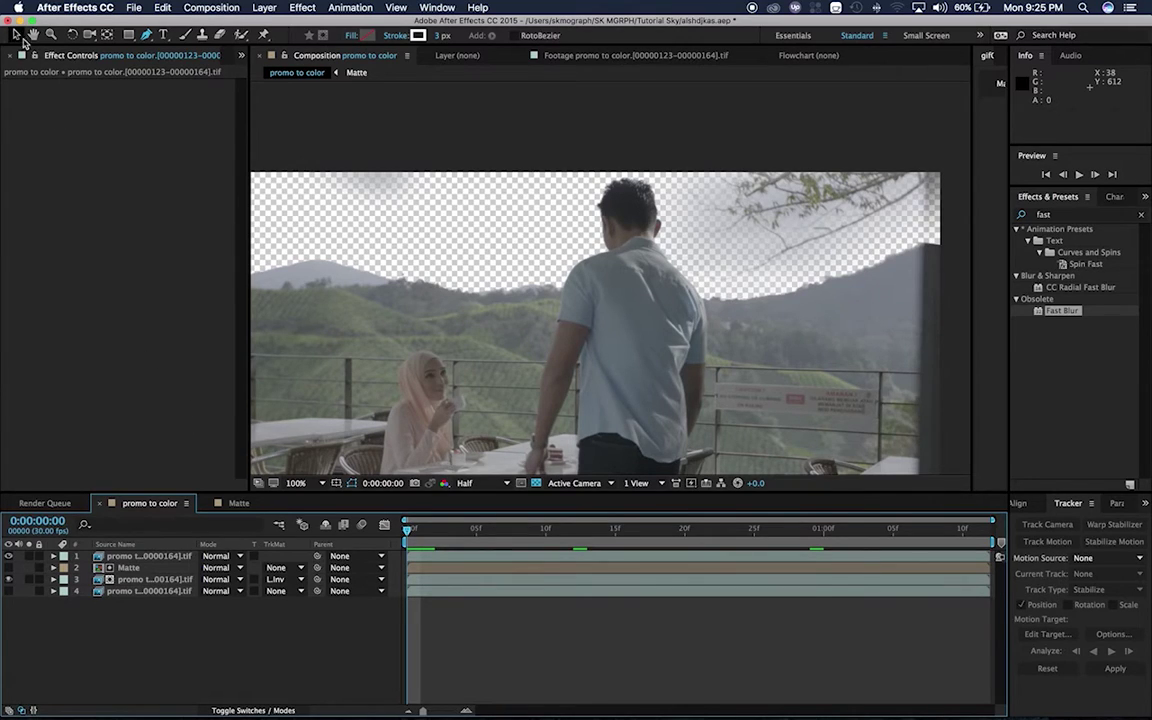
Import Blue-Sky-Photos-HD.jpg and img_4168.jpg from Asset, placing img_4168.jpg as the bottom layer.
{"action": "left_click", "coordinate": [241, 55]}
{"action": "left_click", "coordinate": [260, 73]}
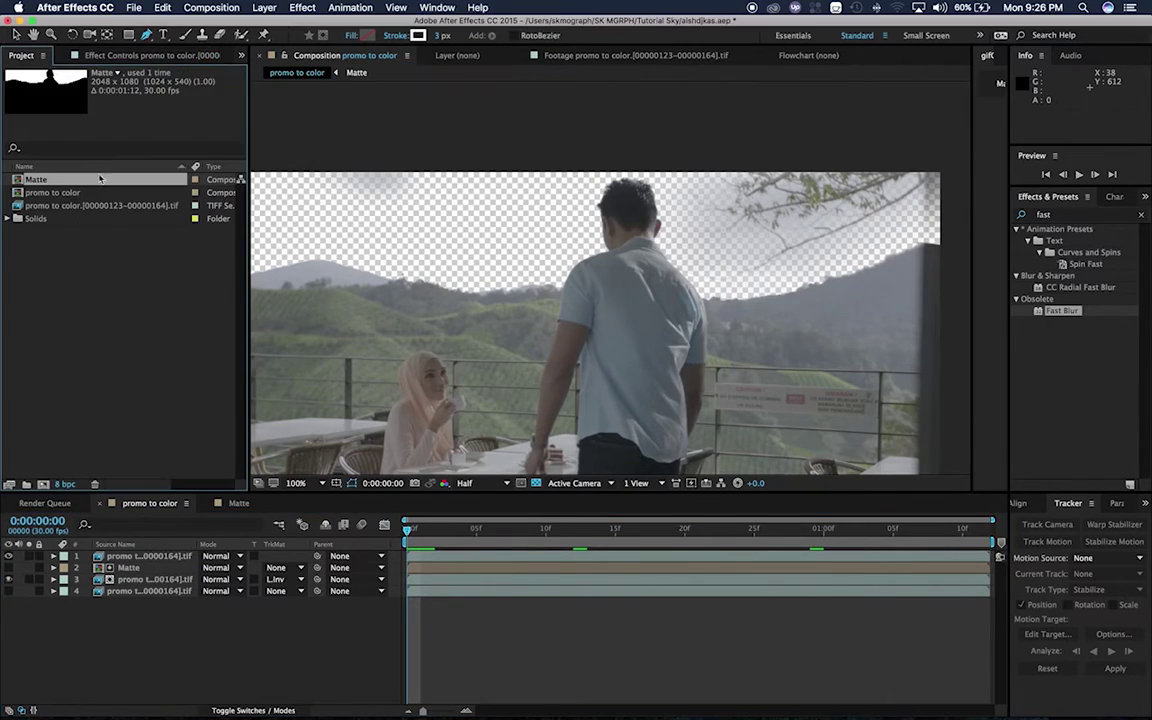
{"action": "double_click", "coordinate": [160, 282]}
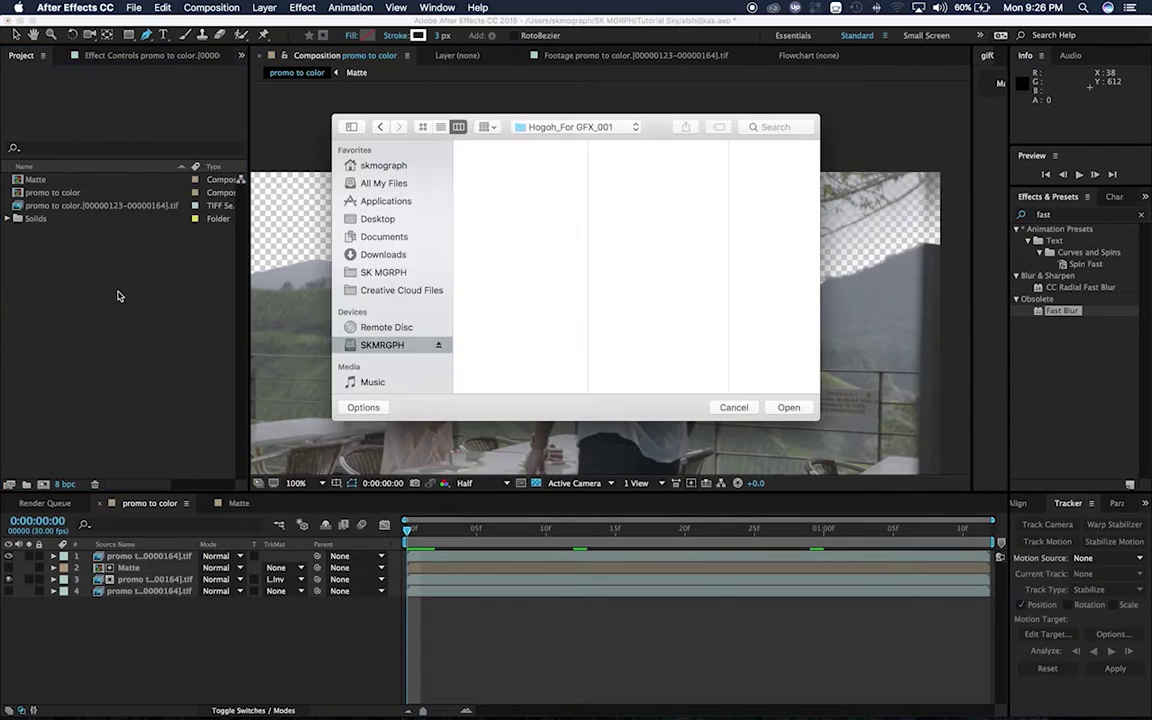
{"action": "left_click", "coordinate": [490, 158]}
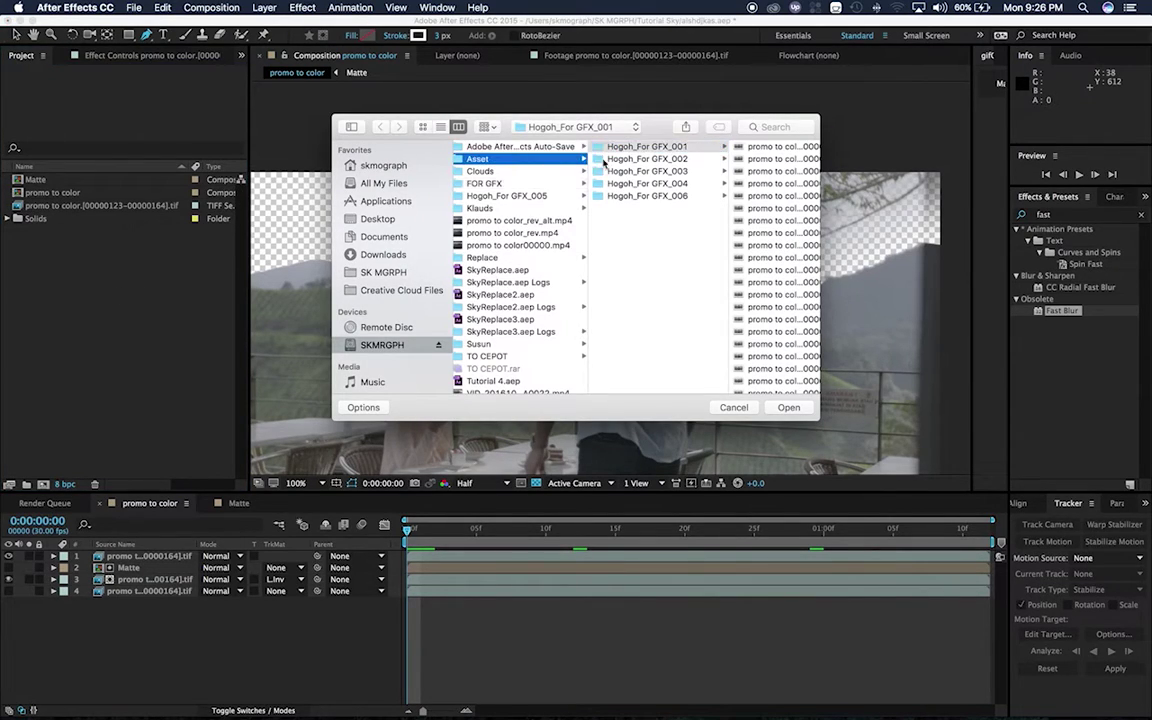
{"action": "left_click", "coordinate": [640, 147]}
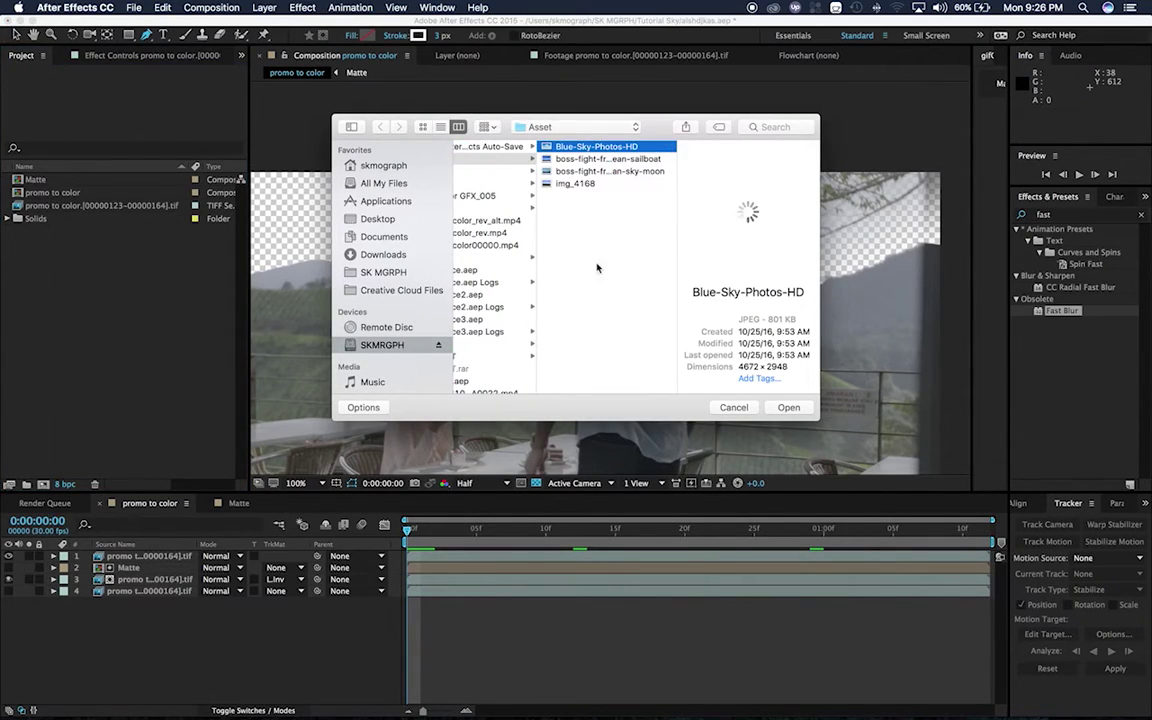
{"action": "left_click", "coordinate": [588, 185]}
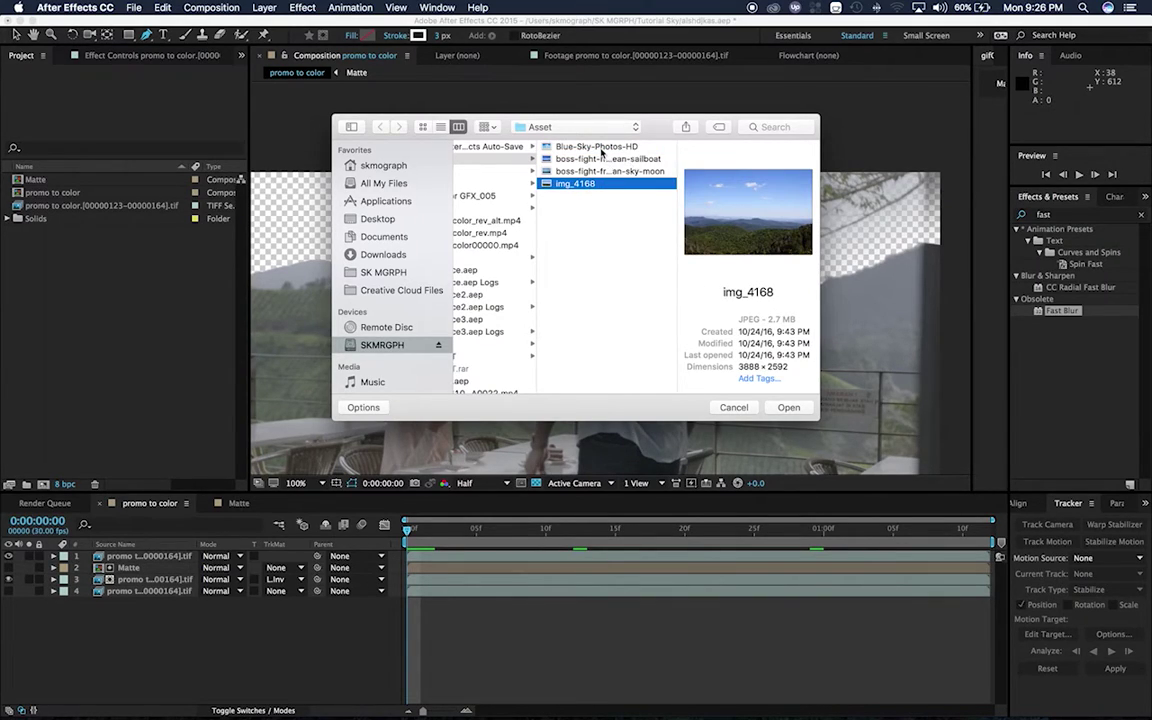
{"action": "left_click", "coordinate": [601, 148], "text": "super"}
{"action": "left_click", "coordinate": [788, 407]}
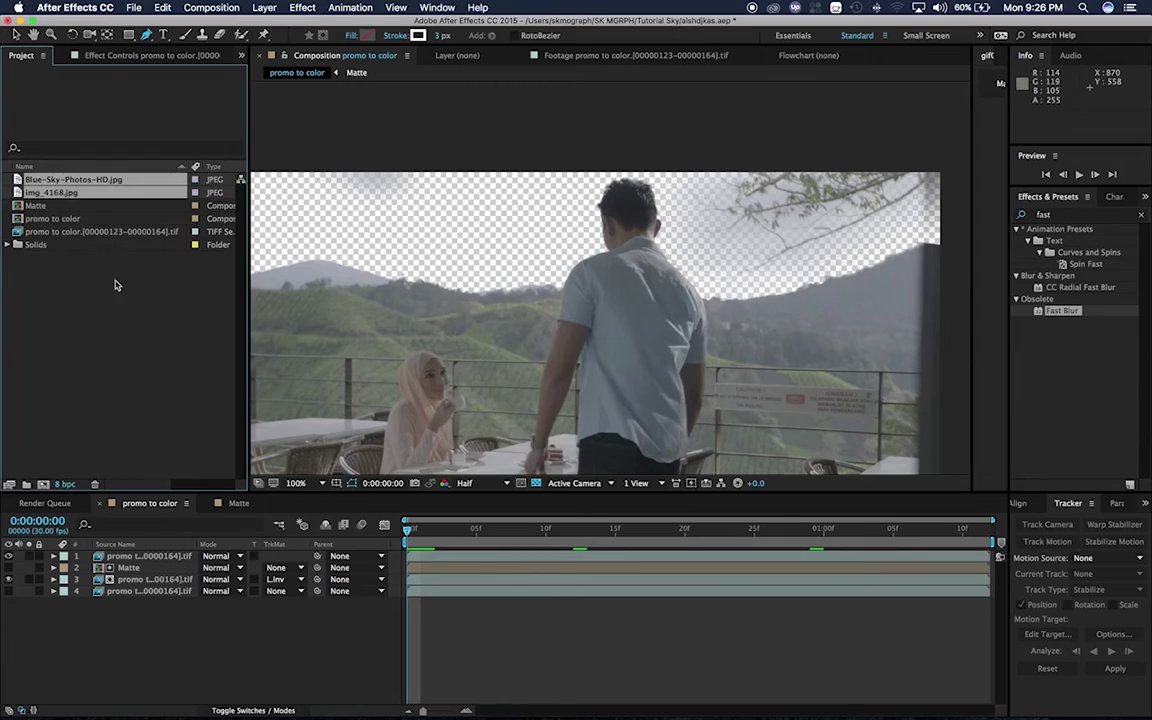
{"action": "left_click", "coordinate": [50, 194]}
{"action": "left_click_drag", "start_coordinate": [50, 194], "coordinate": [144, 650]}
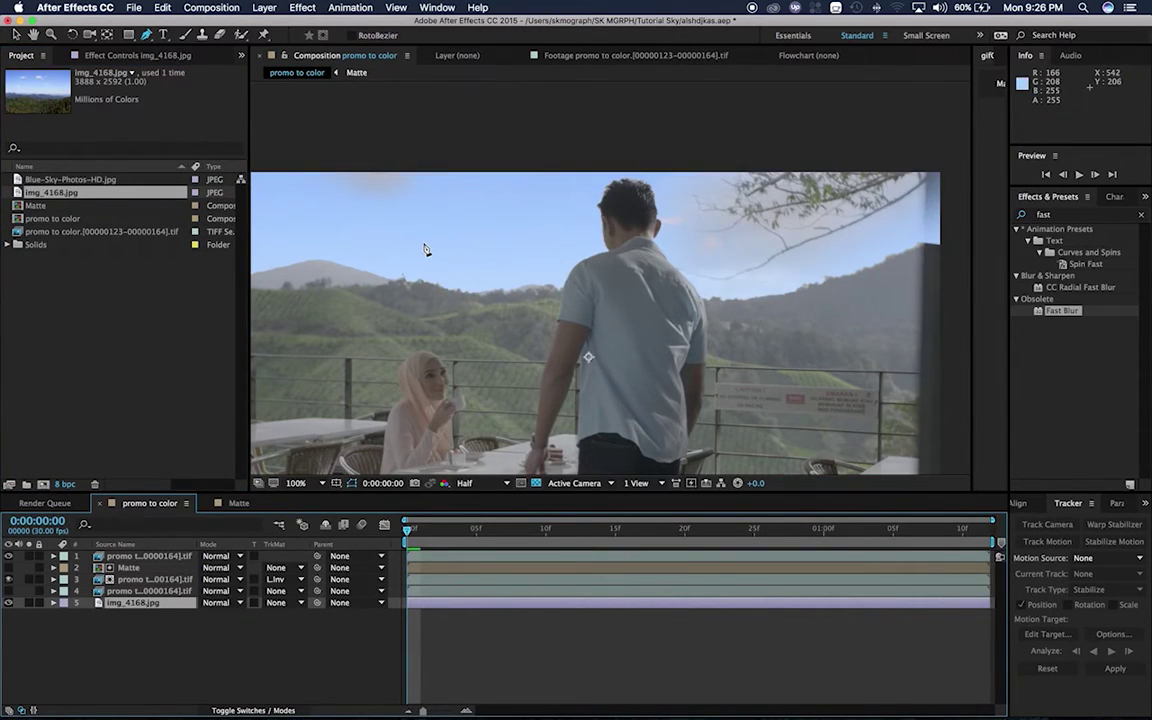
Move the img_4168.jpg sky photo up and to the right in the viewer.
{"action": "key", "text": "v"}
{"action": "left_click_drag", "start_coordinate": [452, 231], "coordinate": [492, 84]}
{"action": "key", "text": "comma"}
{"action": "key", "text": "comma"}
{"action": "key", "text": "comma"}
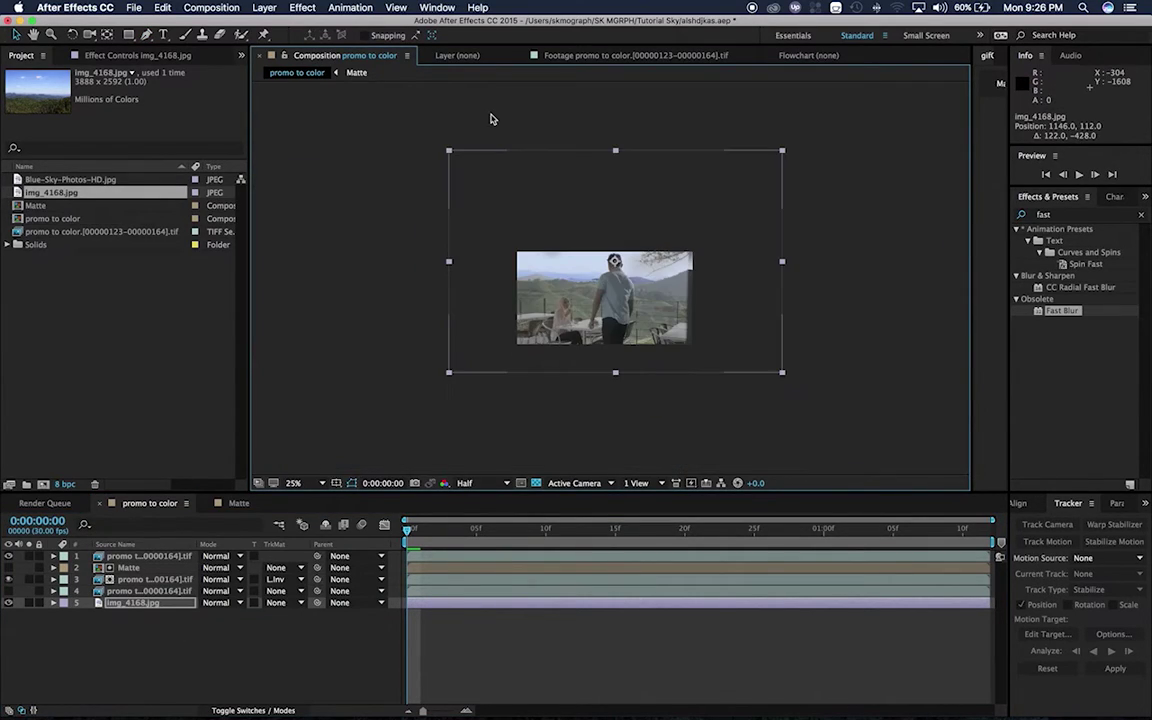
{"action": "key", "text": "period"}
{"action": "key", "text": "period"}
{"action": "key", "text": "period"}
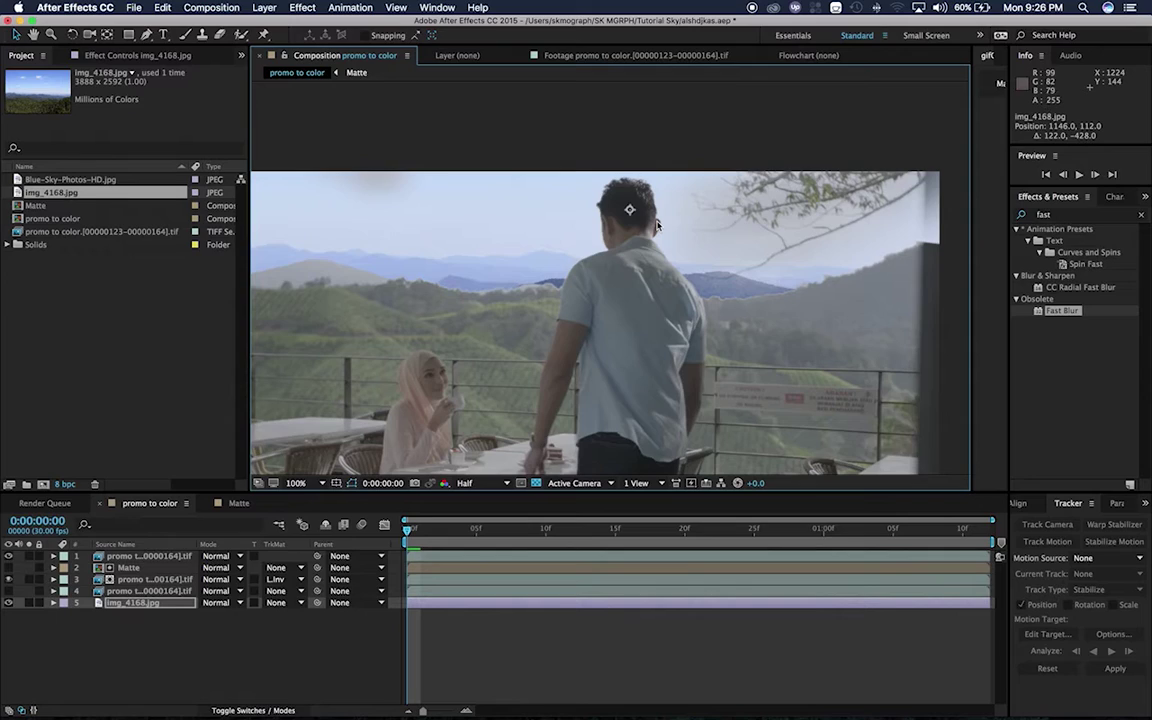
{"action": "key", "text": "comma"}
{"action": "key", "text": "comma"}
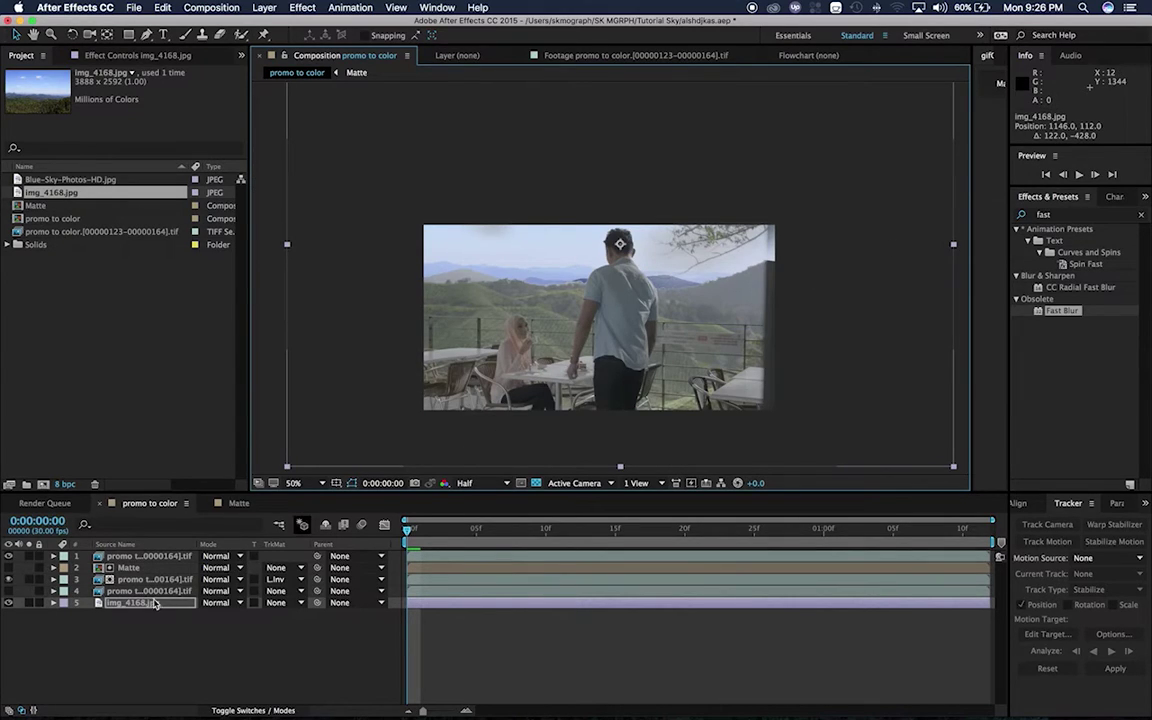
Scale img_4168.jpg to 58% and nudge it up and to the left.
{"action": "left_click", "coordinate": [145, 603]}
{"action": "key", "text": "s"}
{"action": "mouse_move", "coordinate": [224, 615]}
{"action": "left_mouse_down"}
{"action": "mouse_move", "coordinate": [493, 197]}
{"action": "mouse_move", "coordinate": [487, 220]}
{"action": "left_mouse_up"}
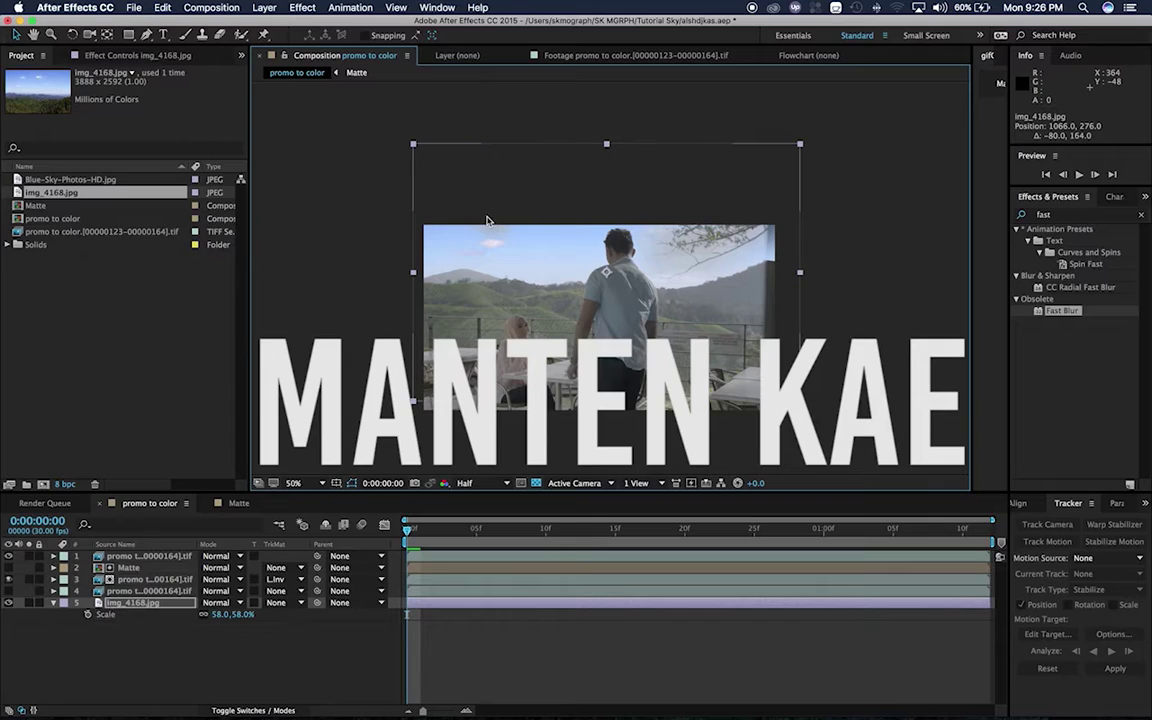
{"action": "left_click_drag", "start_coordinate": [488, 226], "coordinate": [520, 196]}
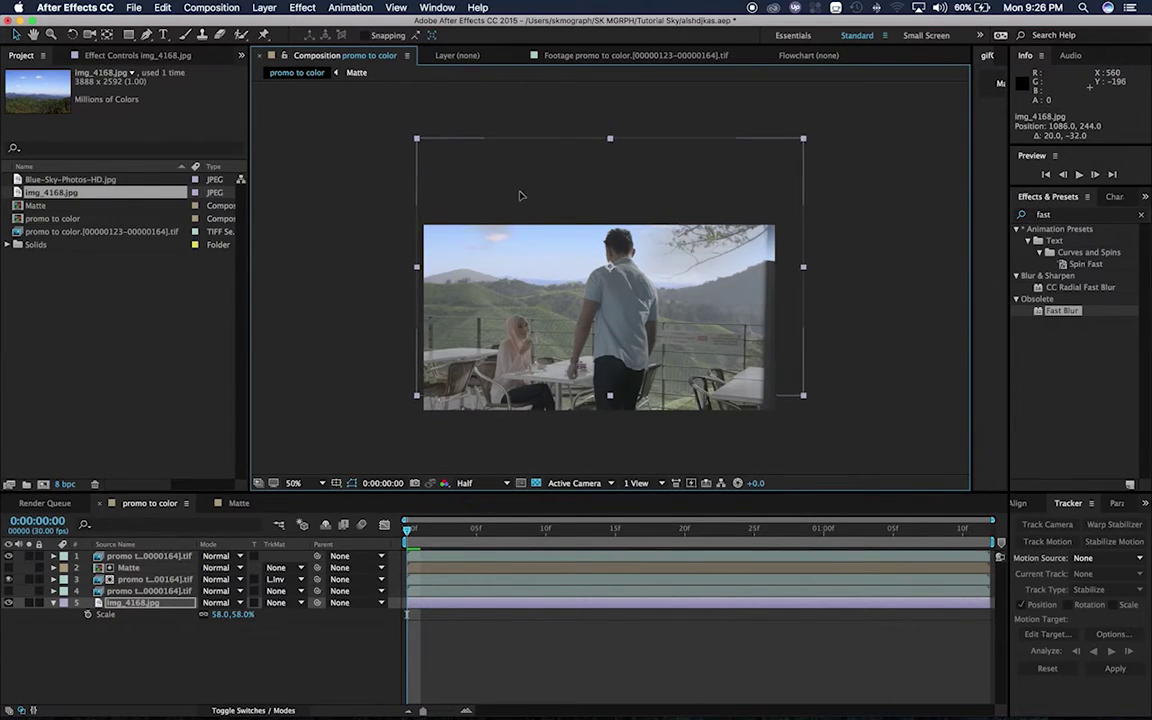
{"action": "key", "text": "slash"}
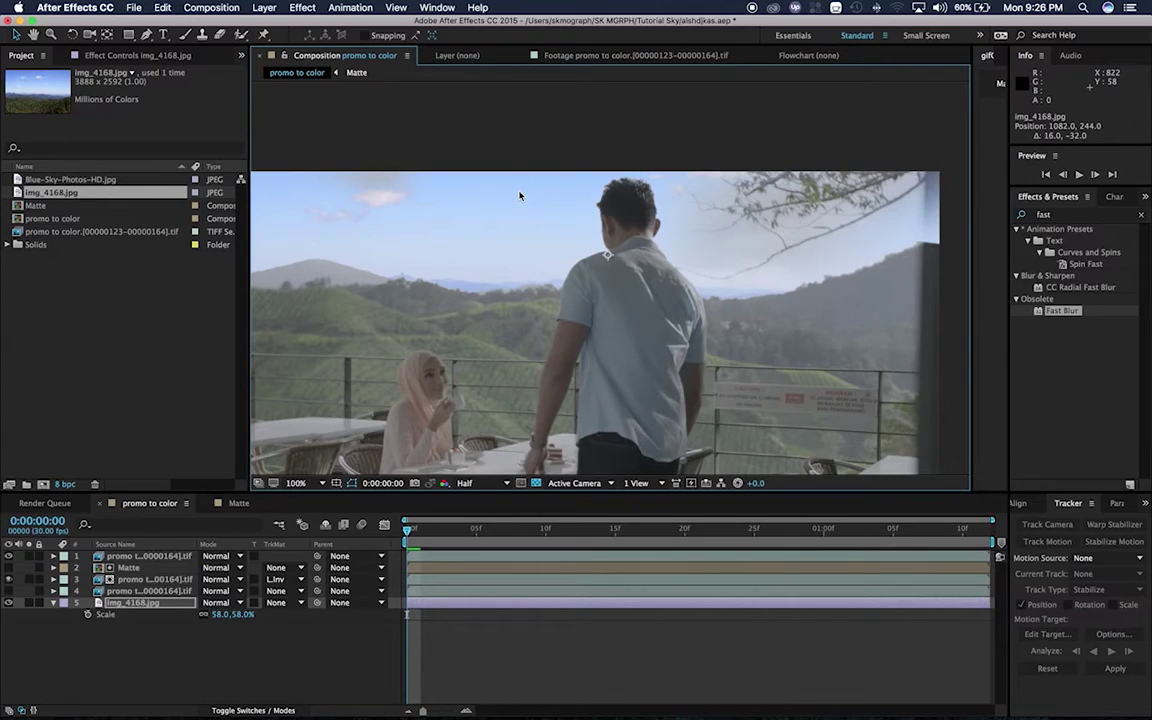
{"action": "key", "text": "comma"}
{"action": "key", "text": "slash"}
{"action": "key", "text": "comma"}
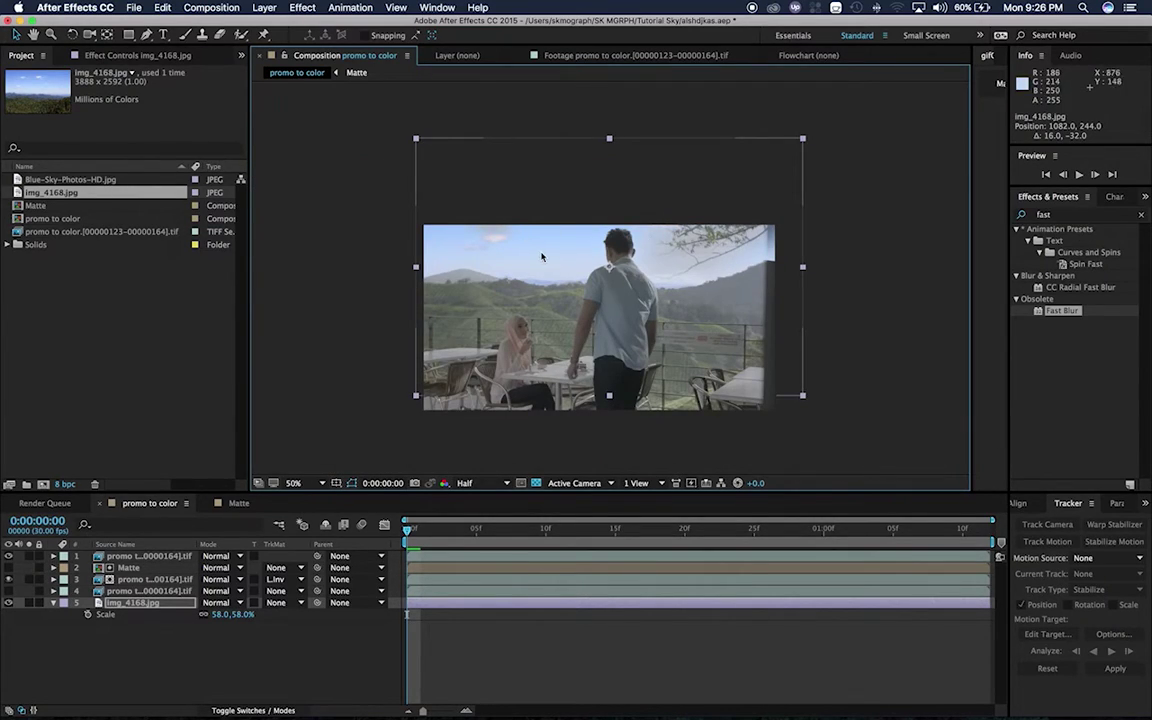
Delete the sky photo layer, then restore it with undo.
{"action": "key", "text": "Delete"}
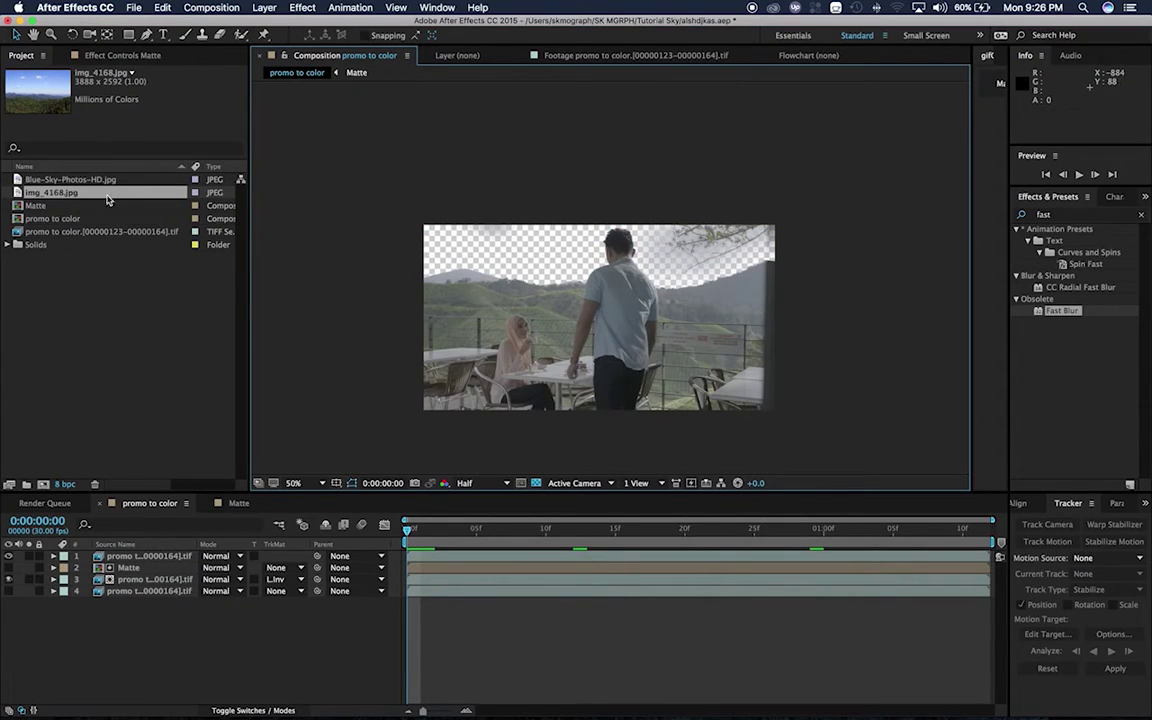
{"action": "key", "text": "super+z"}
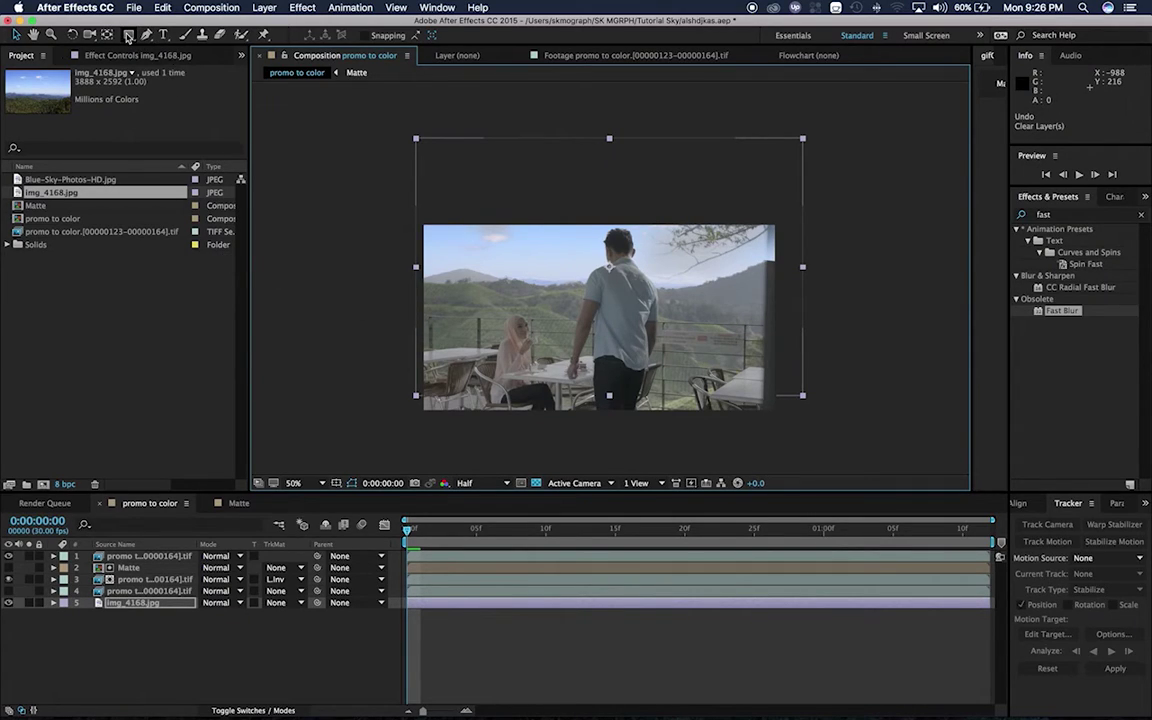
{"action": "left_click", "coordinate": [128, 34]}
Draw a rectangular mask on img_4168.jpg and lower its top edge slightly.
{"action": "mouse_move", "coordinate": [405, 264]}
{"action": "left_mouse_down"}
{"action": "mouse_move", "coordinate": [769, 496]}
{"action": "mouse_move", "coordinate": [831, 461]}
{"action": "left_mouse_up"}
{"action": "key", "text": "v"}
{"action": "double_click", "coordinate": [831, 265]}
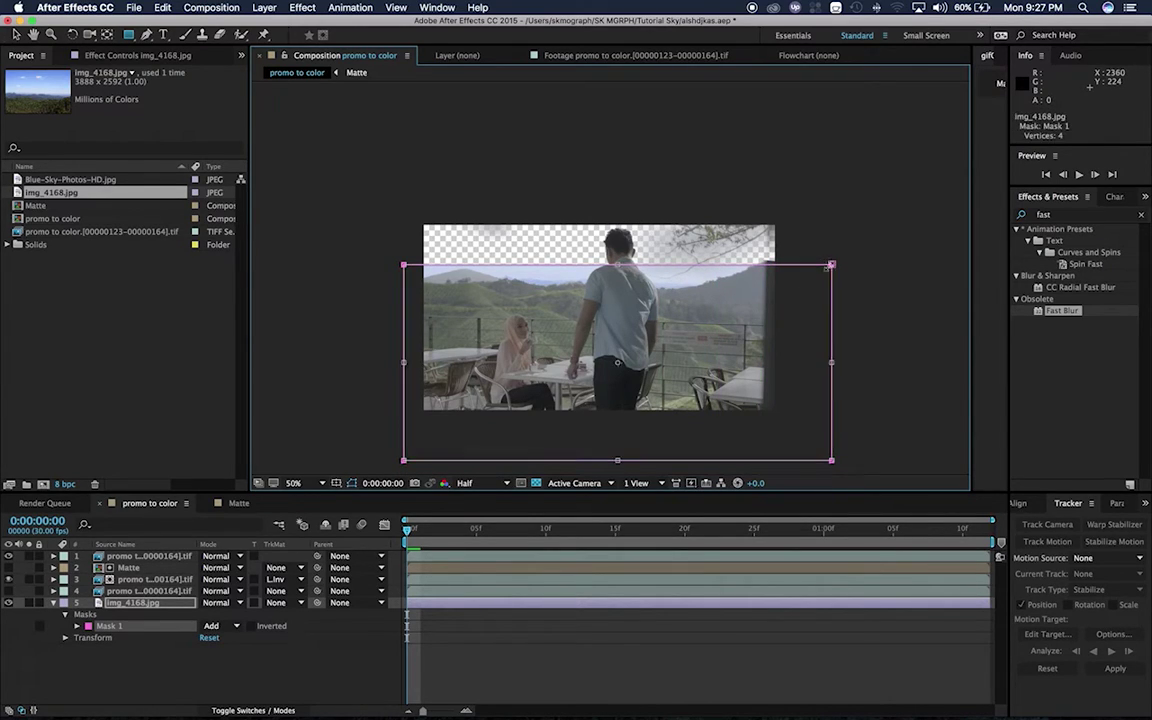
{"action": "left_click_drag", "start_coordinate": [617, 265], "coordinate": [617, 272]}
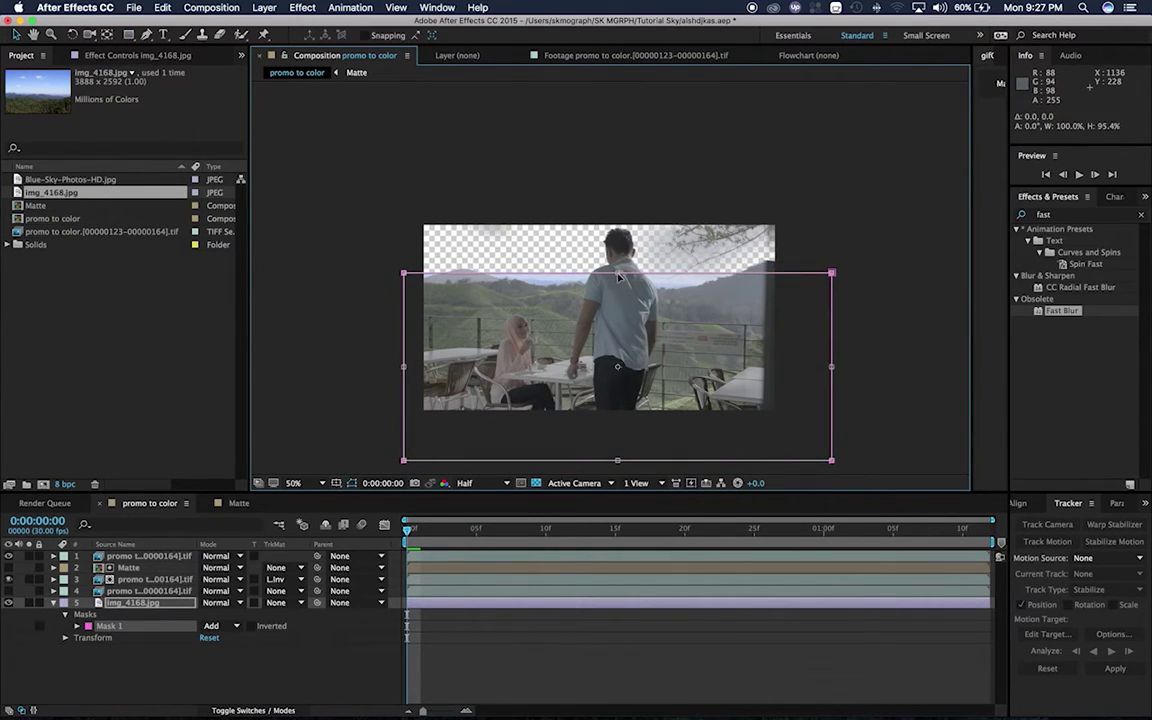
{"action": "key", "text": "Return"}
Feather the rectangular mask by 215 pixels to soften its edge.
{"action": "key", "text": "m"}
{"action": "key", "text": "m"}
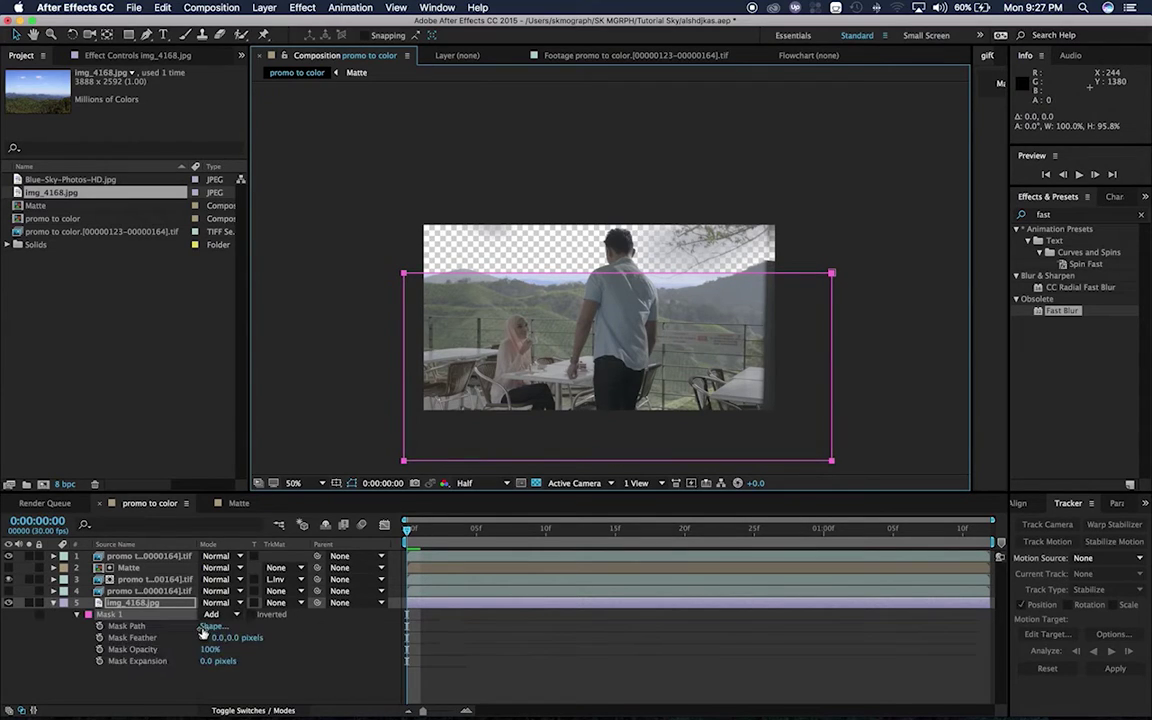
{"action": "left_click_drag", "start_coordinate": [230, 638], "coordinate": [354, 637]}
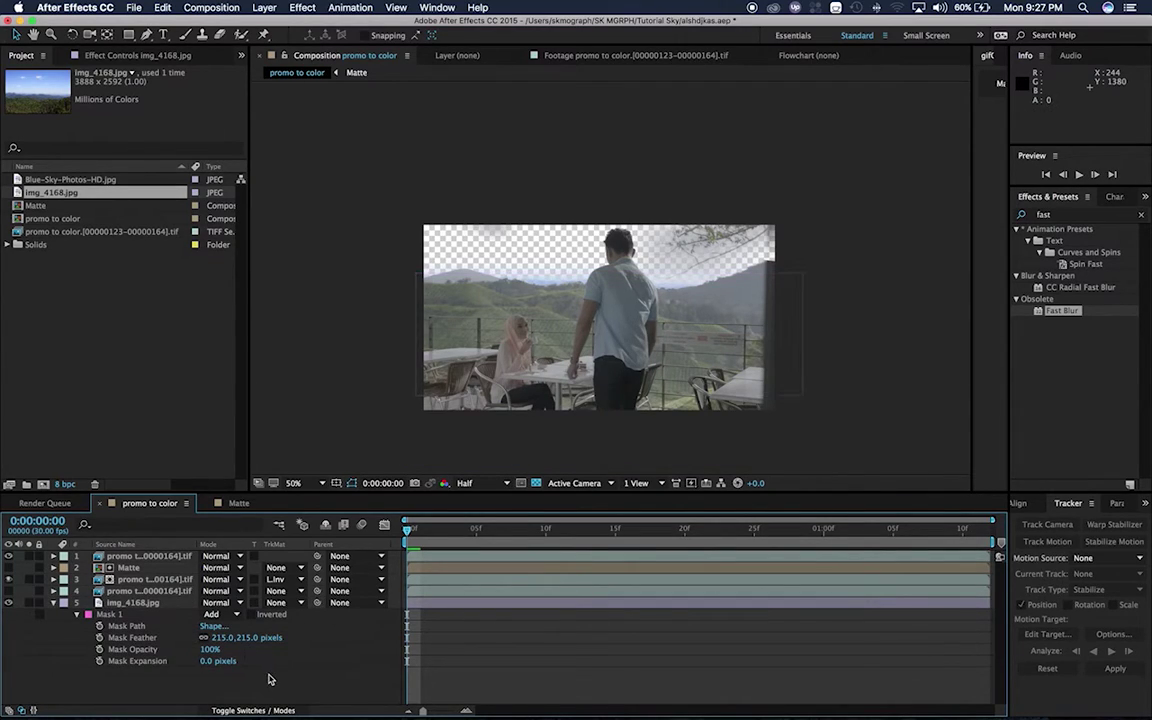
{"action": "left_click", "coordinate": [54, 180]}
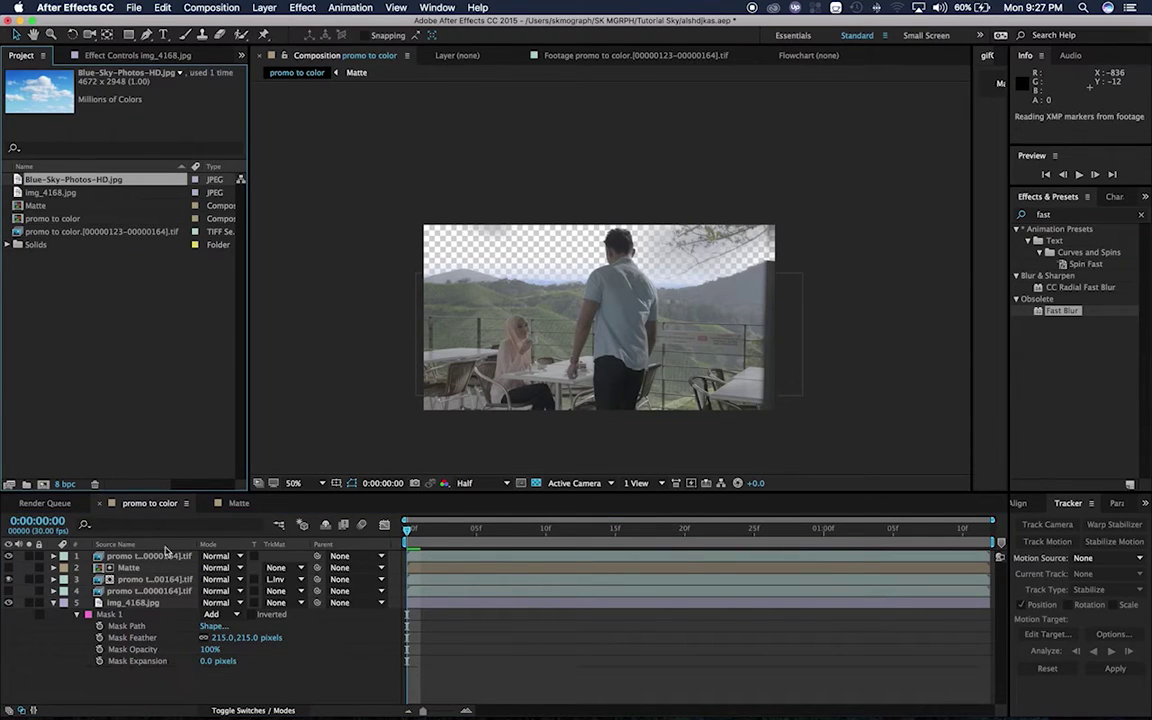
Add Blue-Sky-Photos-HD.jpg as the bottom layer and scale it to about 46%.
{"action": "left_click_drag", "start_coordinate": [116, 567], "coordinate": [121, 674]}
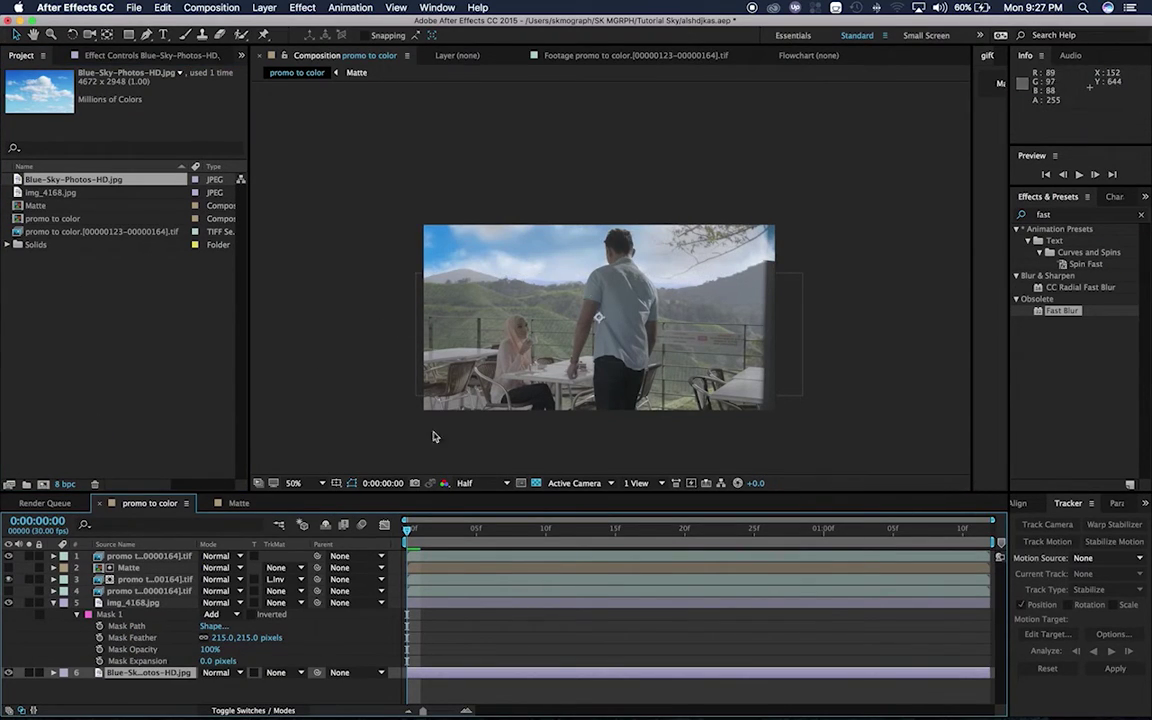
{"action": "key", "text": "s"}
{"action": "left_click_drag", "start_coordinate": [222, 685], "coordinate": [236, 603]}
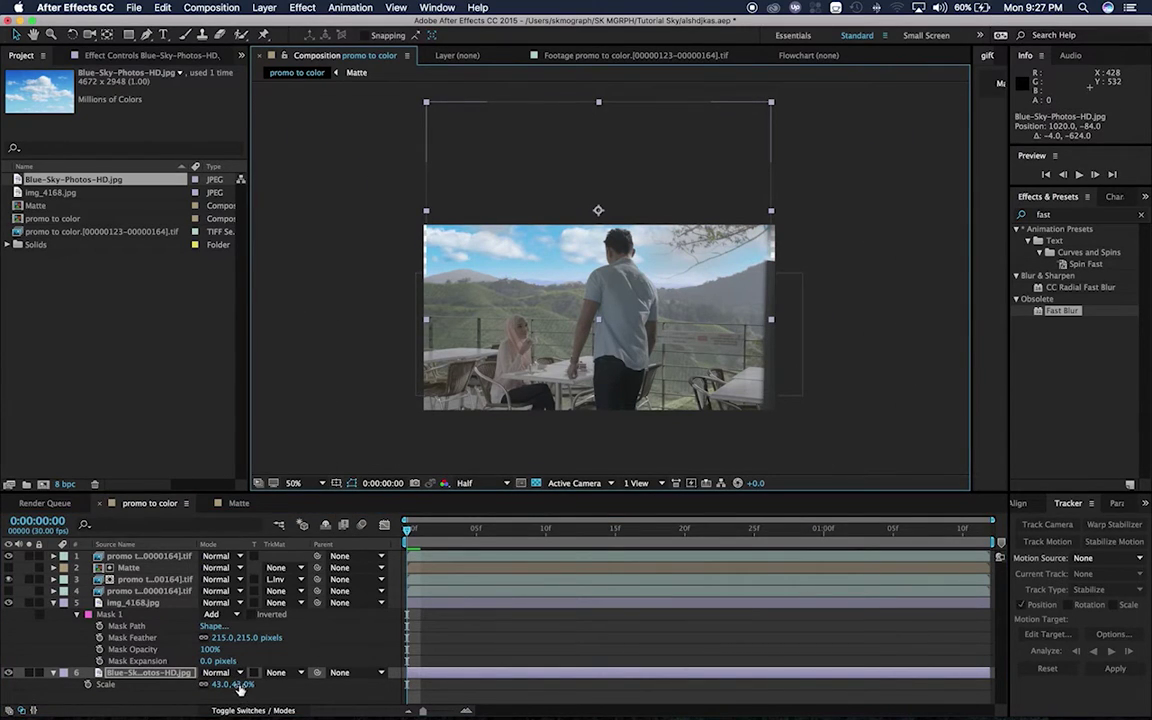
{"action": "left_click_drag", "start_coordinate": [240, 689], "coordinate": [243, 687]}
Preview playback, turn footage layer 4 back on, and inspect frame 8 in Matte and promo to color.
{"action": "key", "text": "space"}
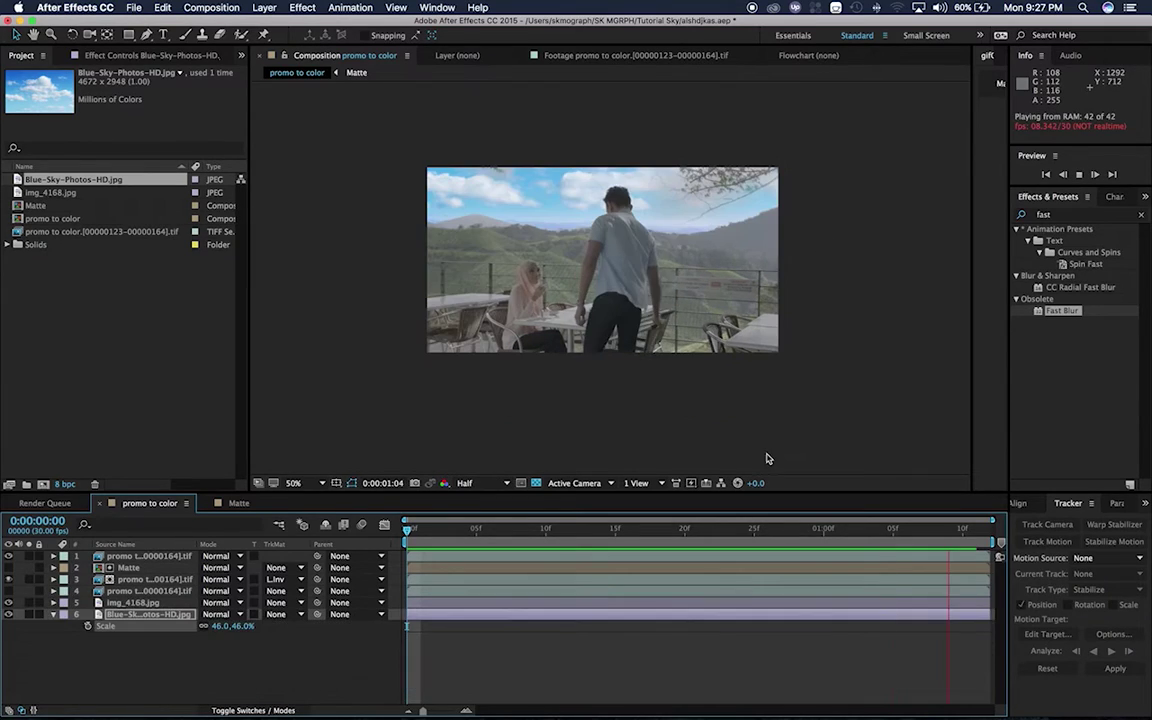
{"action": "left_click", "coordinate": [133, 593]}
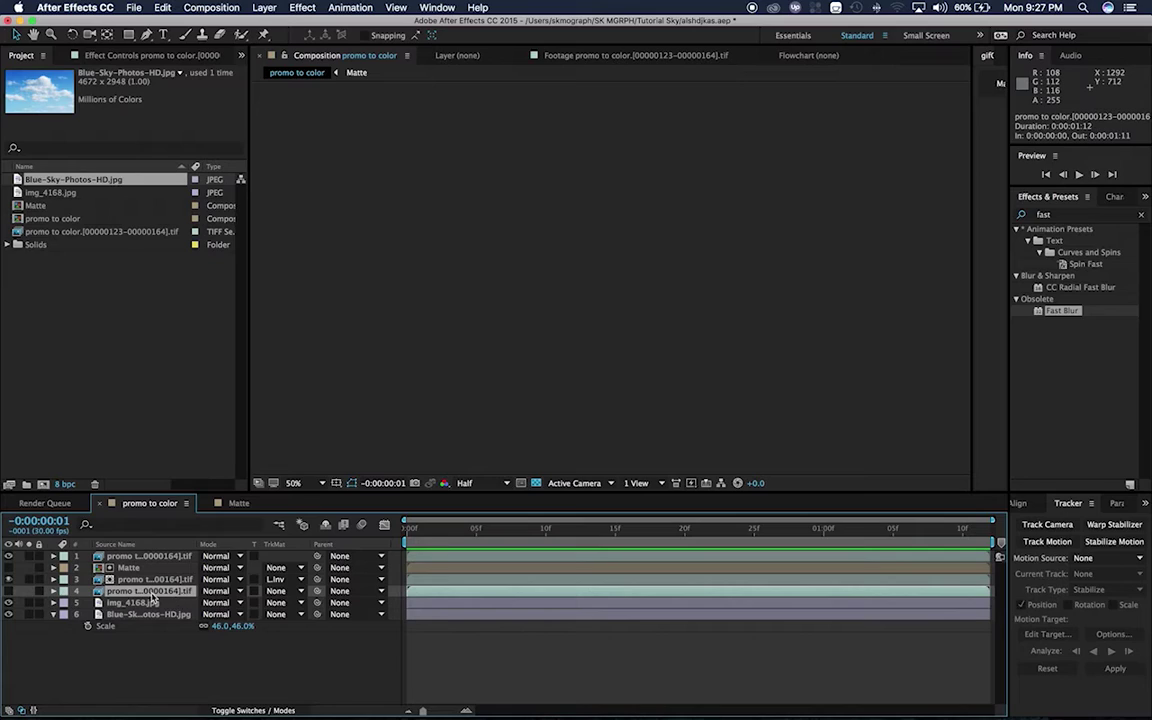
{"action": "left_click", "coordinate": [9, 591]}
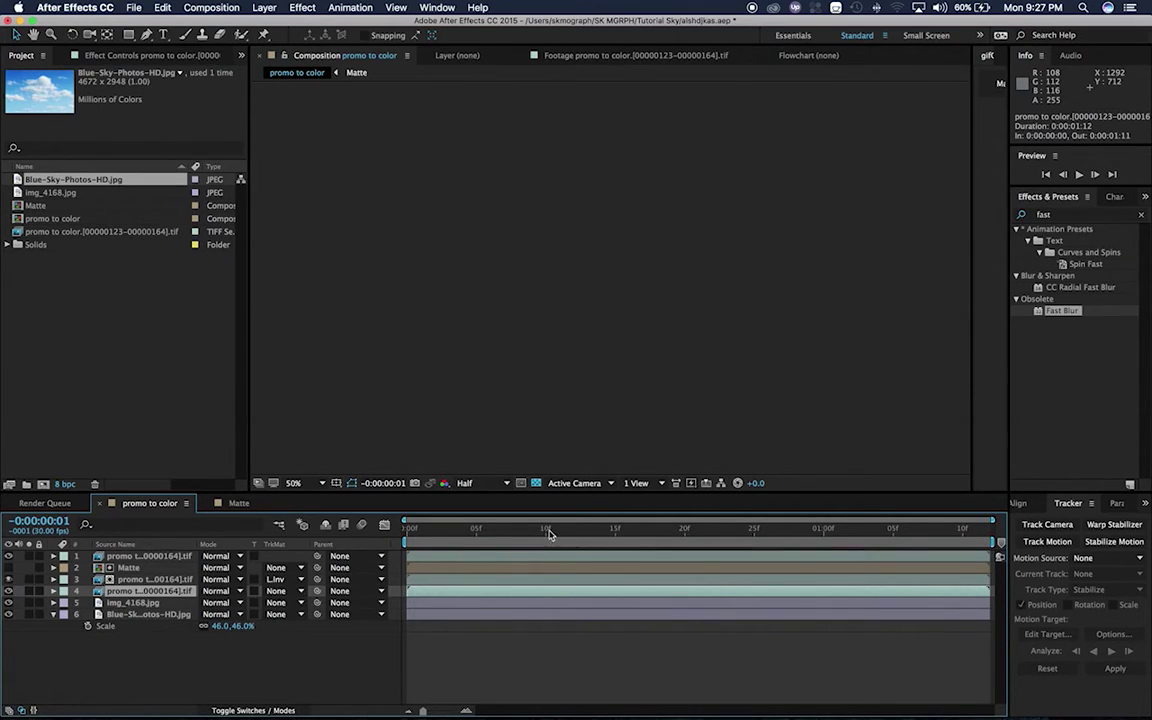
{"action": "left_click", "coordinate": [517, 530]}
{"action": "left_click", "coordinate": [239, 503]}
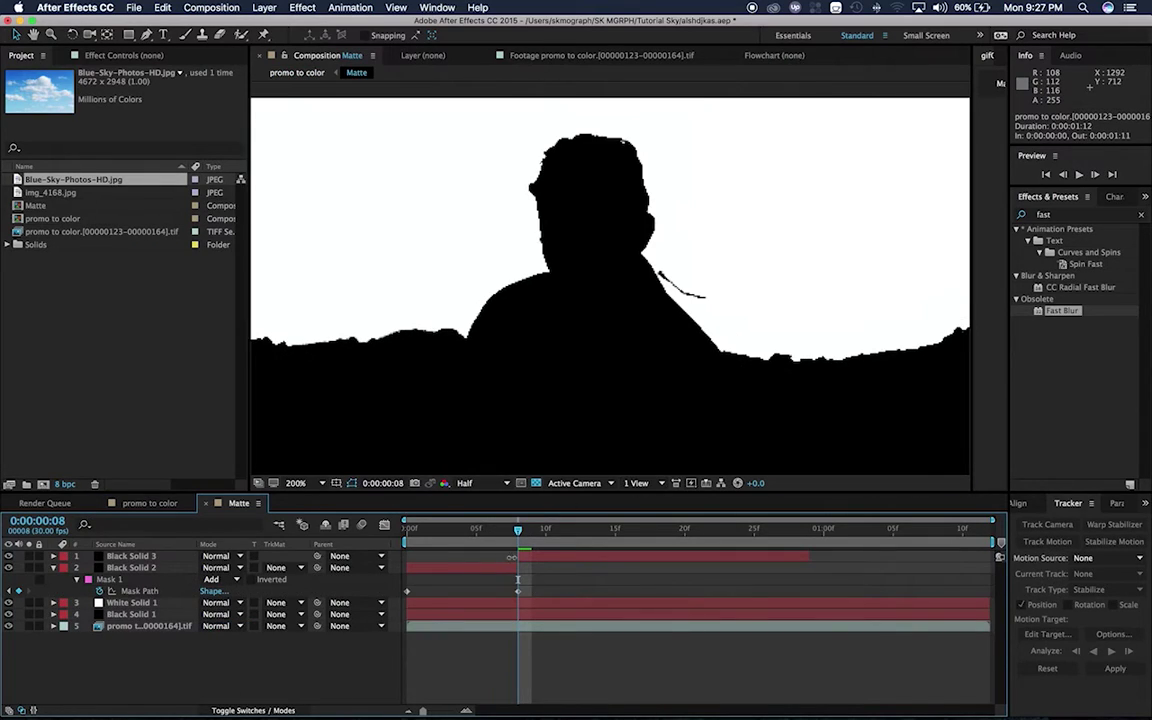
{"action": "left_click", "coordinate": [152, 503]}
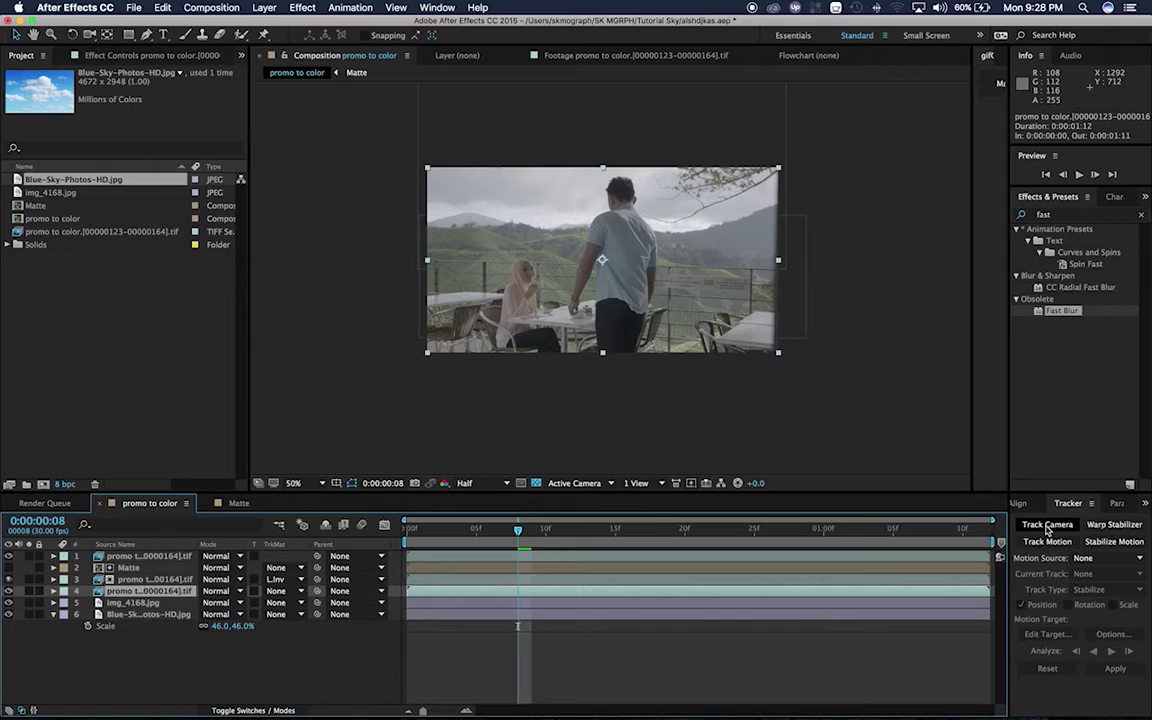
Camera-track the footage and create Track Null 1 and a 3D Tracker Camera from a track point.
{"action": "left_click", "coordinate": [1047, 526]}
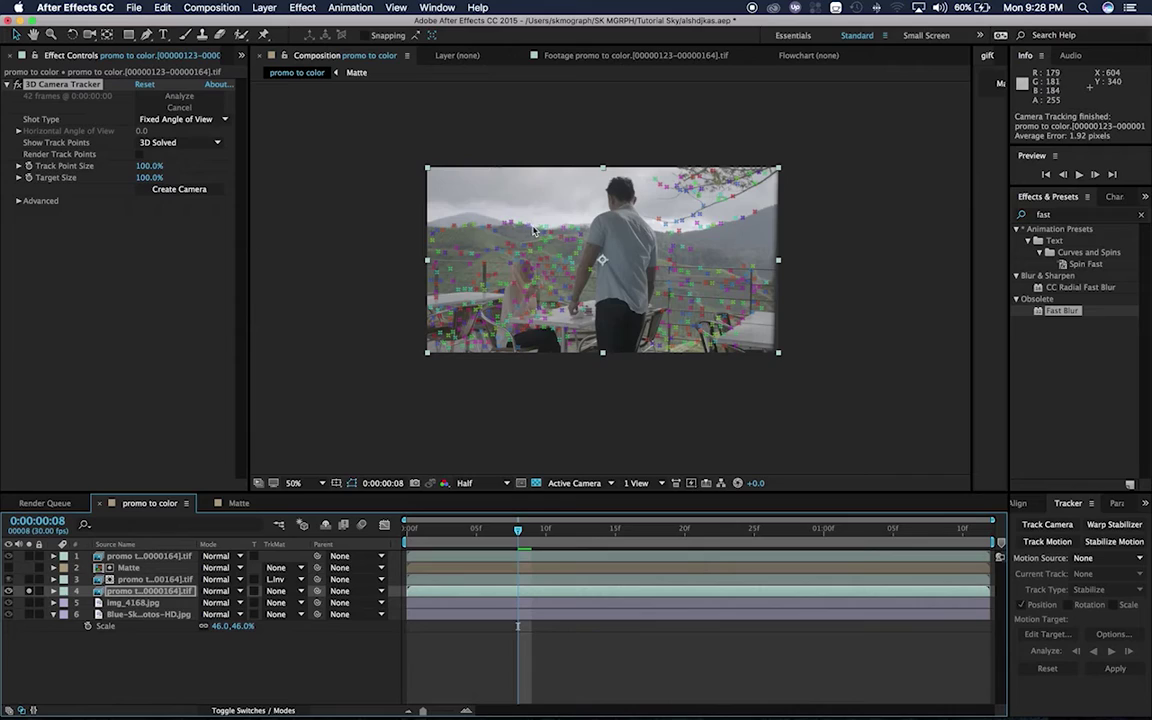
{"action": "mouse_move", "coordinate": [538, 228]}
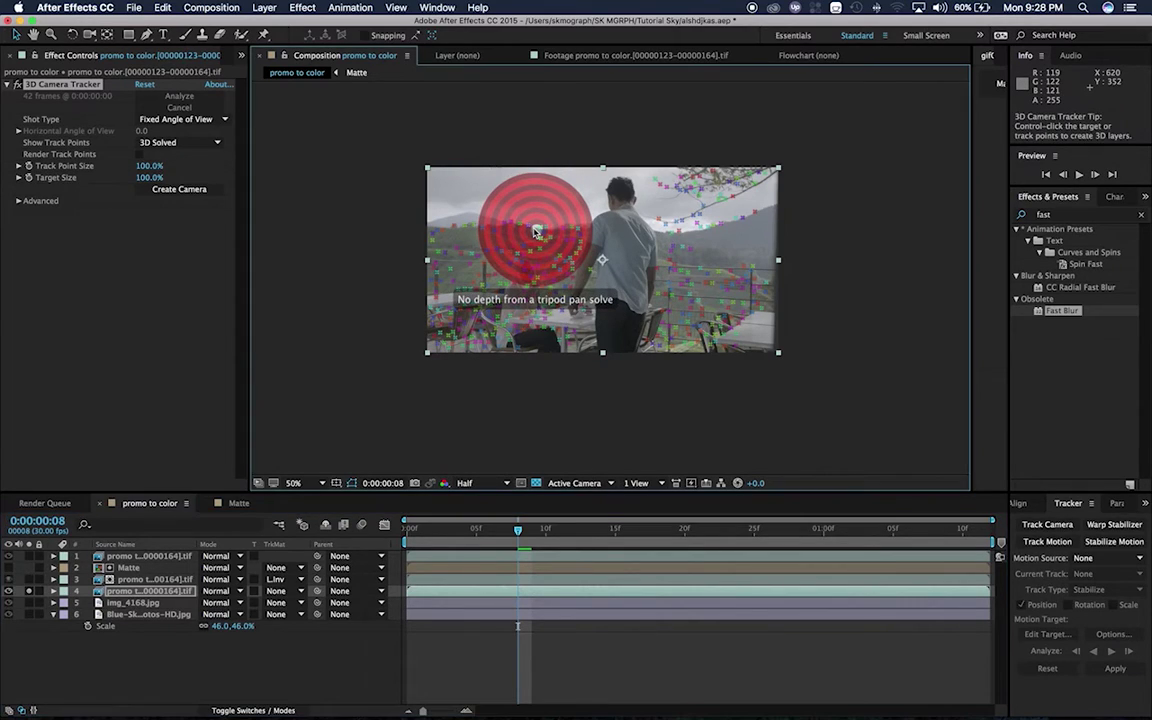
{"action": "right_click", "coordinate": [537, 232]}
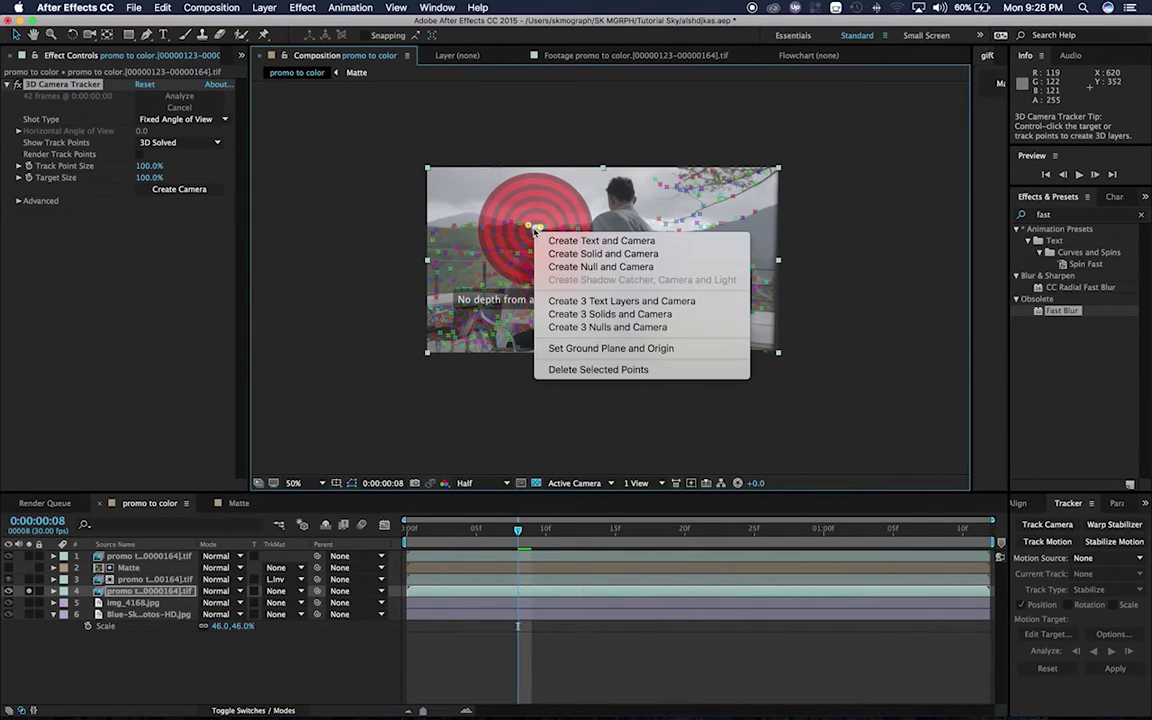
{"action": "left_click", "coordinate": [569, 268]}
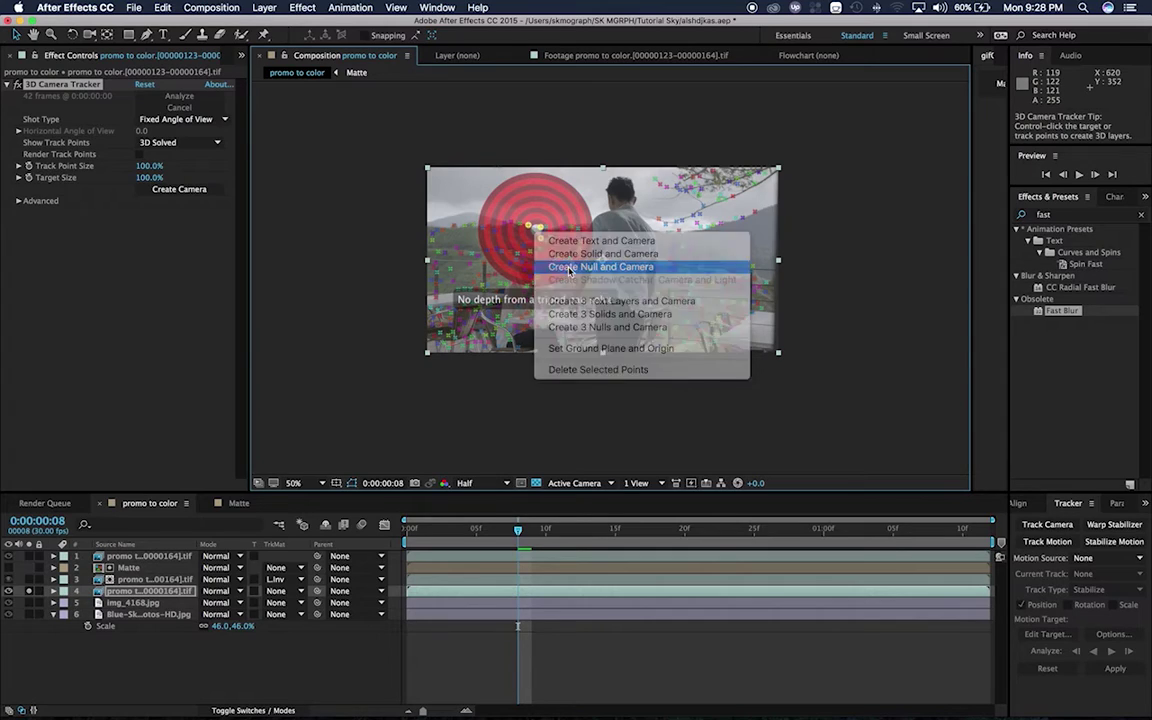
{"action": "left_click", "coordinate": [130, 560]}
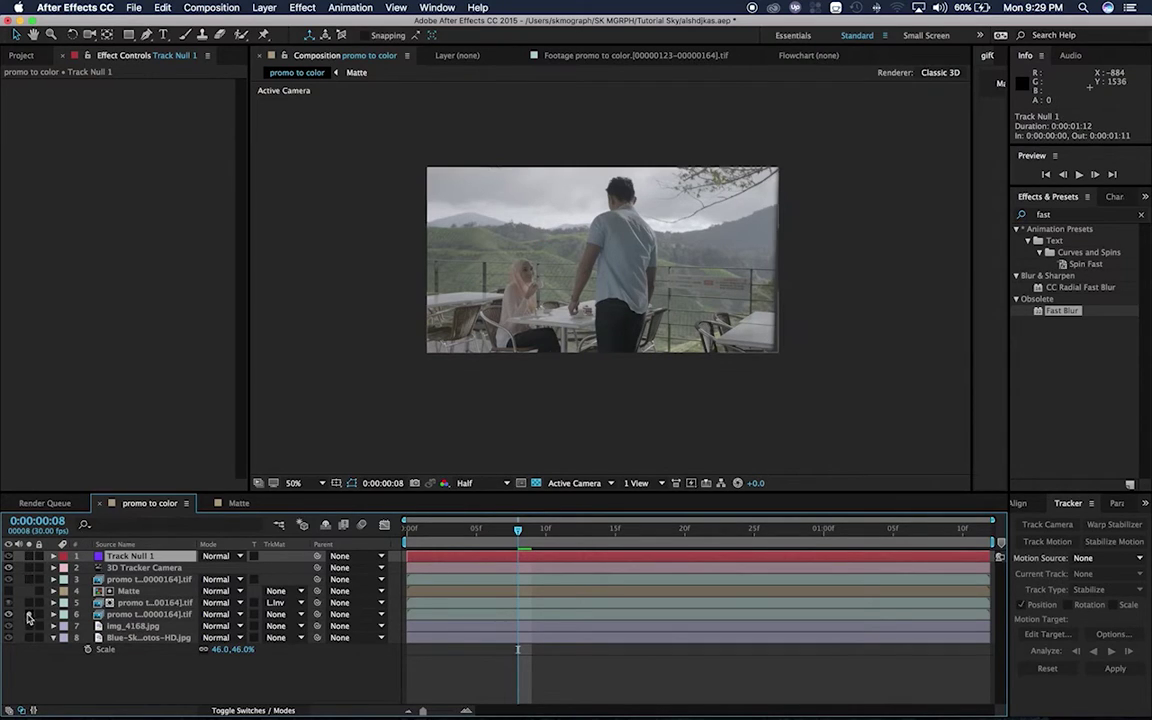
Expand Track Null 1 and select its Position property.
{"action": "left_click", "coordinate": [53, 556]}
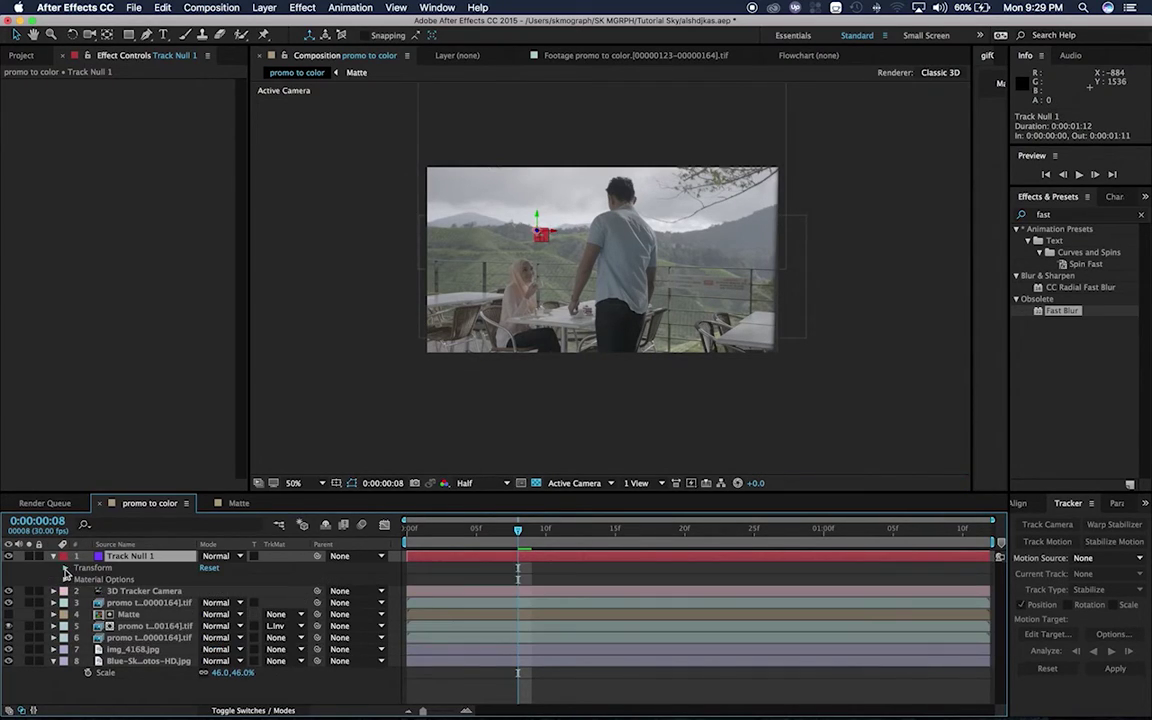
{"action": "left_click", "coordinate": [65, 568]}
{"action": "left_click", "coordinate": [117, 592]}
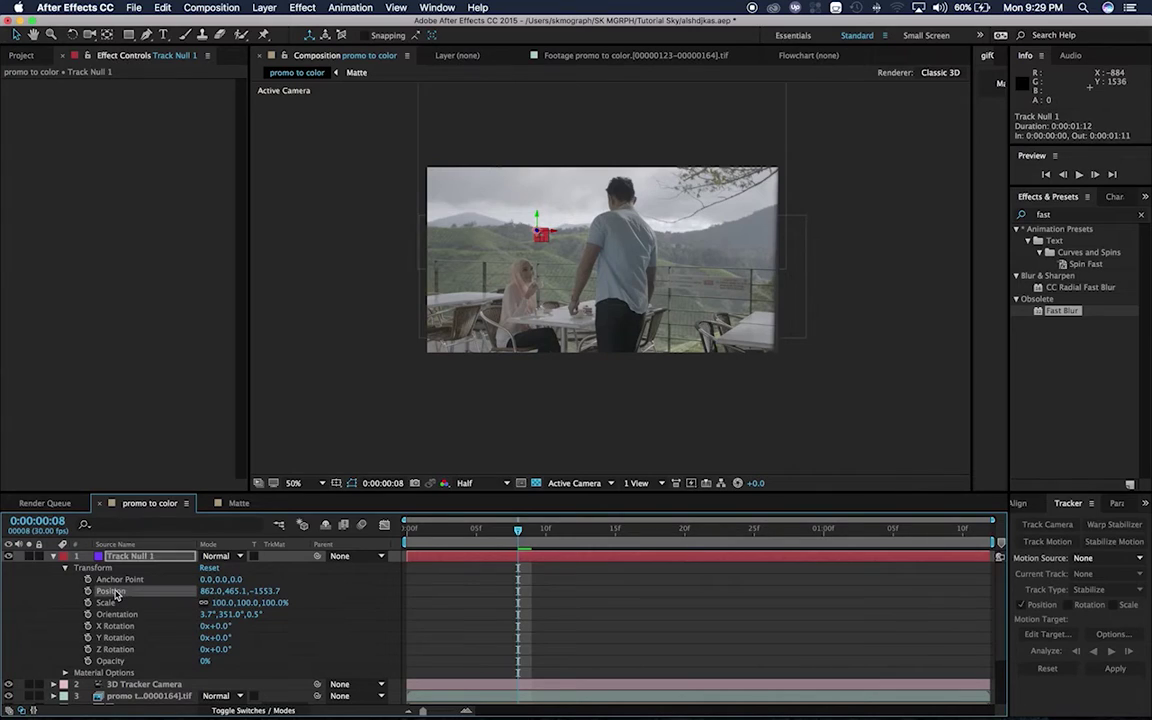
{"action": "key", "text": "p"}
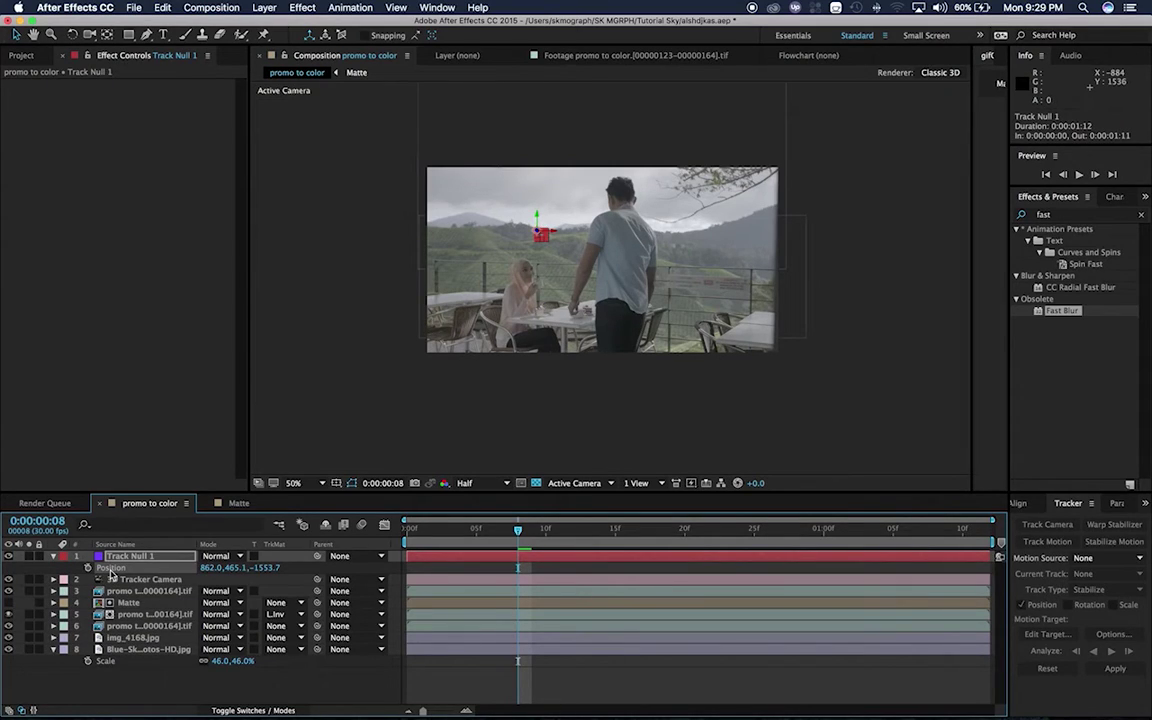
{"action": "left_click", "coordinate": [162, 8]}
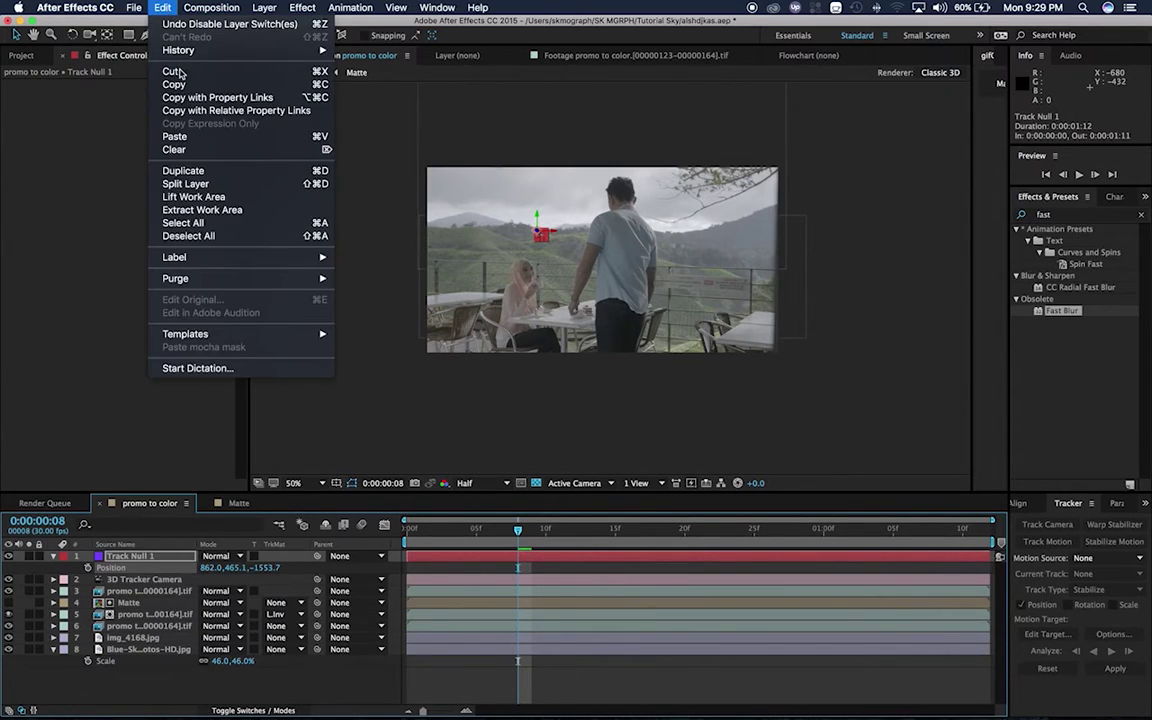
{"action": "key", "text": "Escape"}
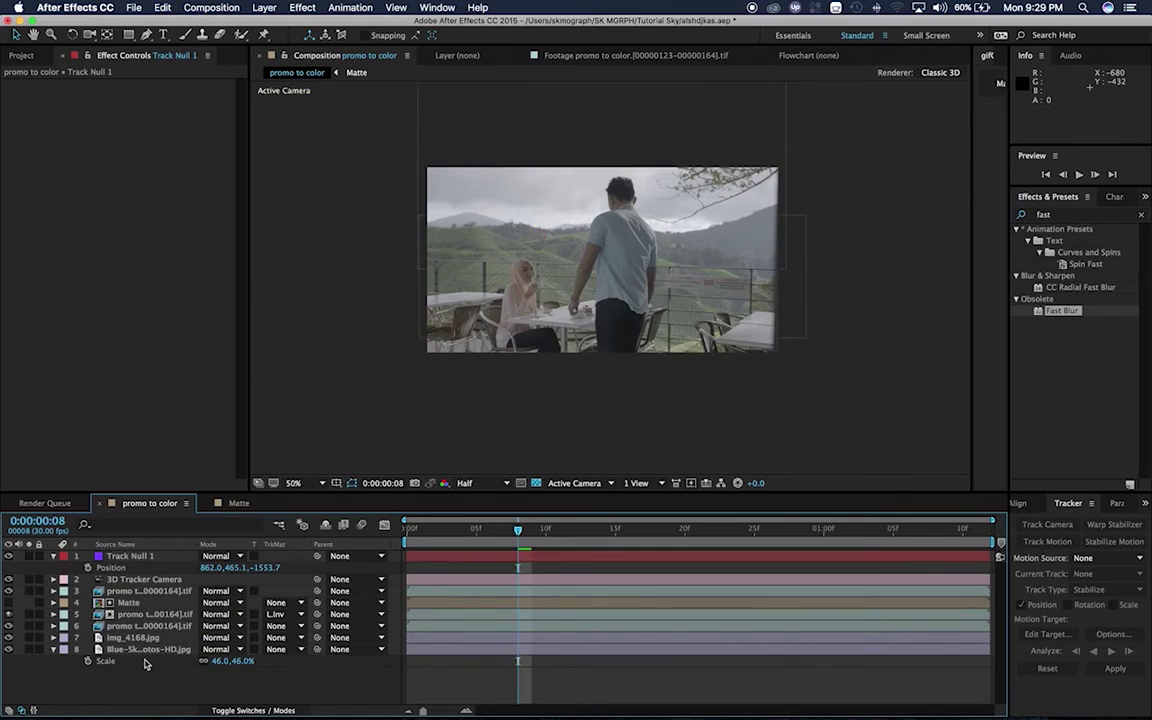
Hide the duplicate footage layer to reveal the sky behind it.
{"action": "left_click", "coordinate": [128, 637]}
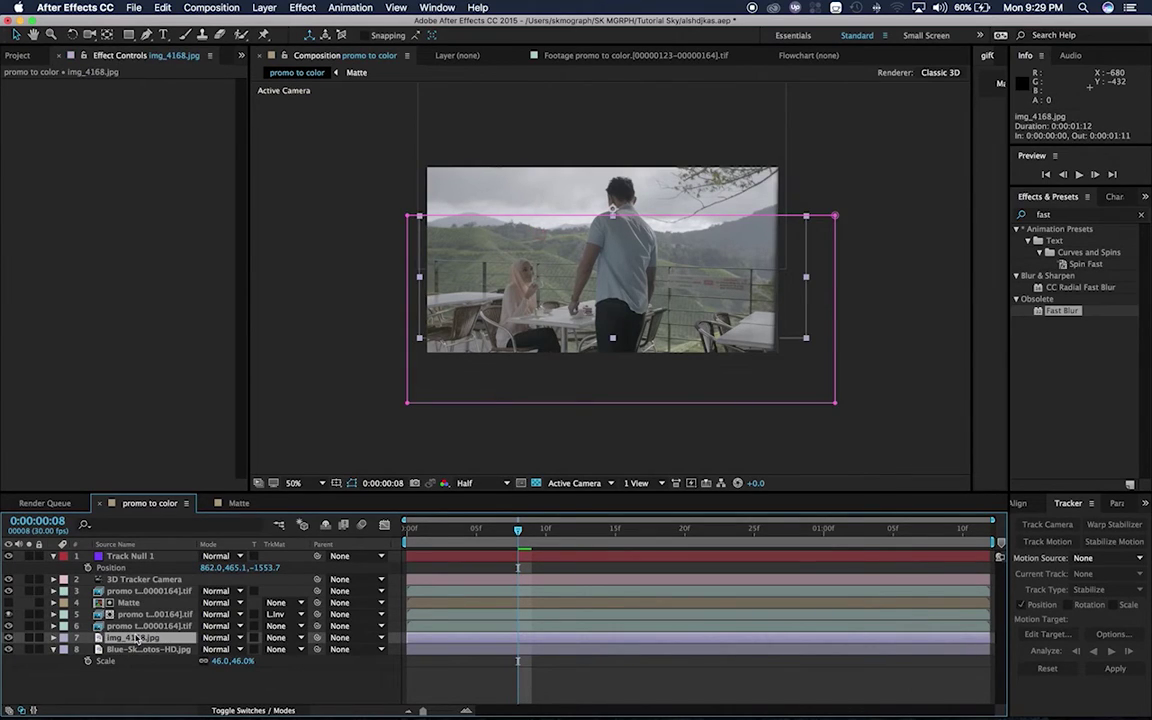
{"action": "left_click", "coordinate": [126, 627]}
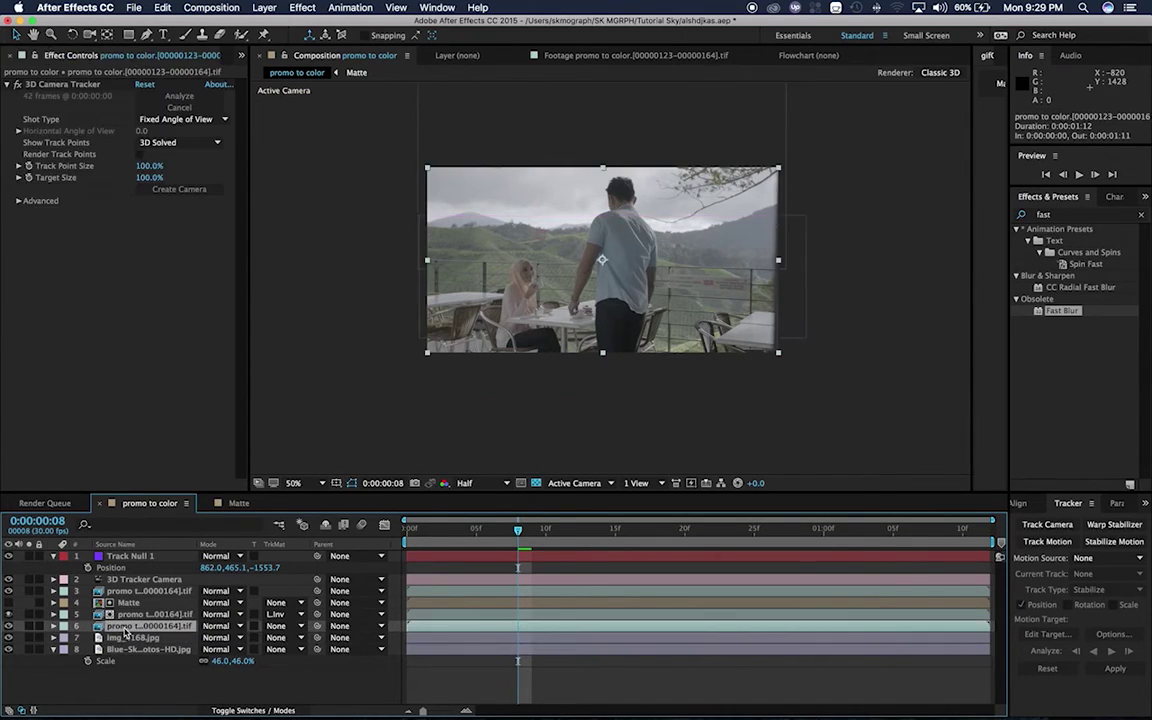
{"action": "left_click", "coordinate": [8, 628]}
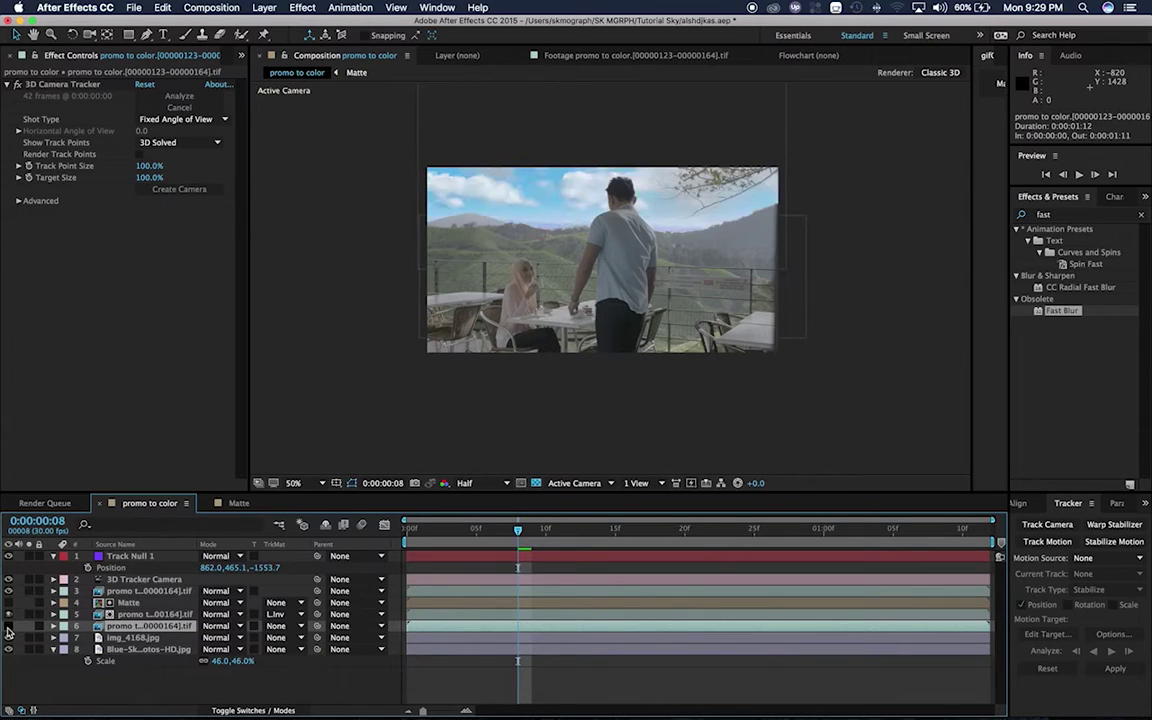
Make img_4168.jpg and Blue-Sky-Photos-HD.jpg 3D layers.
{"action": "left_click", "coordinate": [140, 637]}
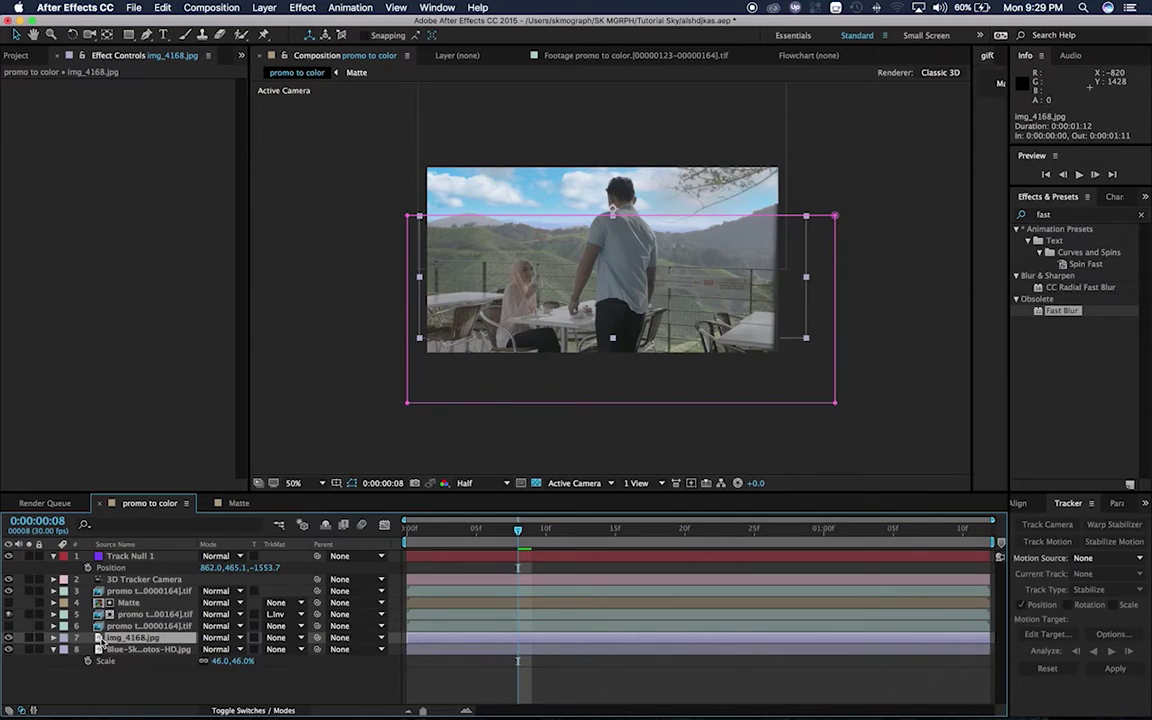
{"action": "left_click", "coordinate": [261, 709]}
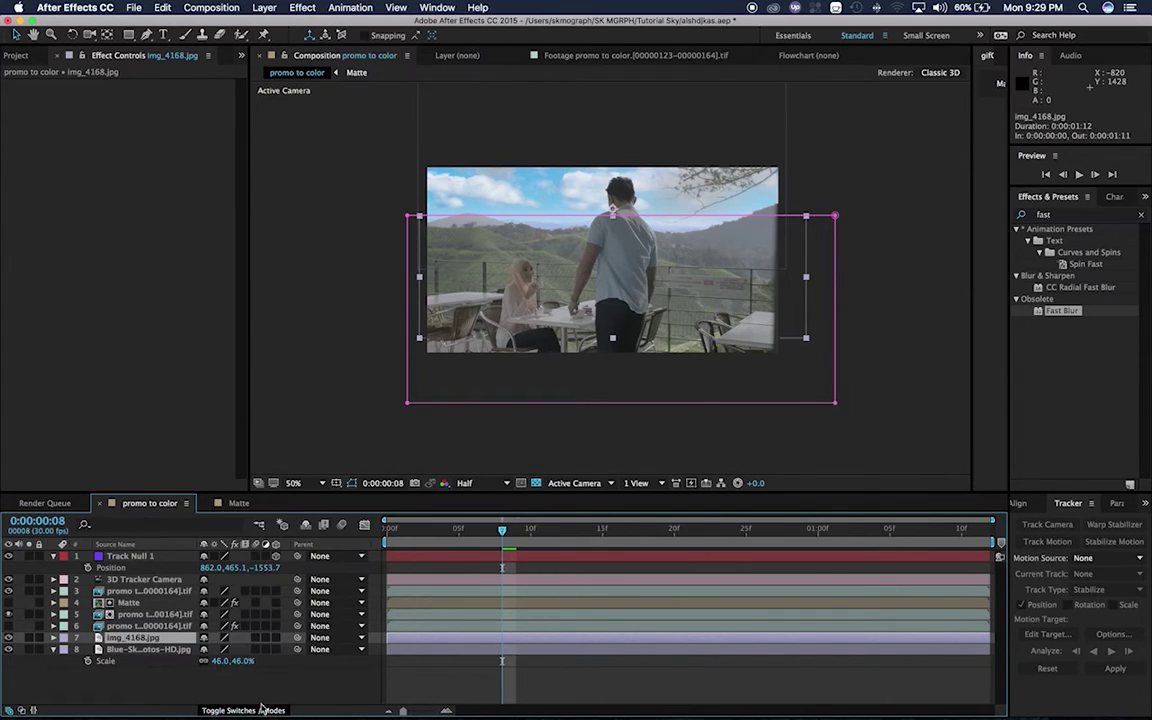
{"action": "left_click", "coordinate": [277, 639]}
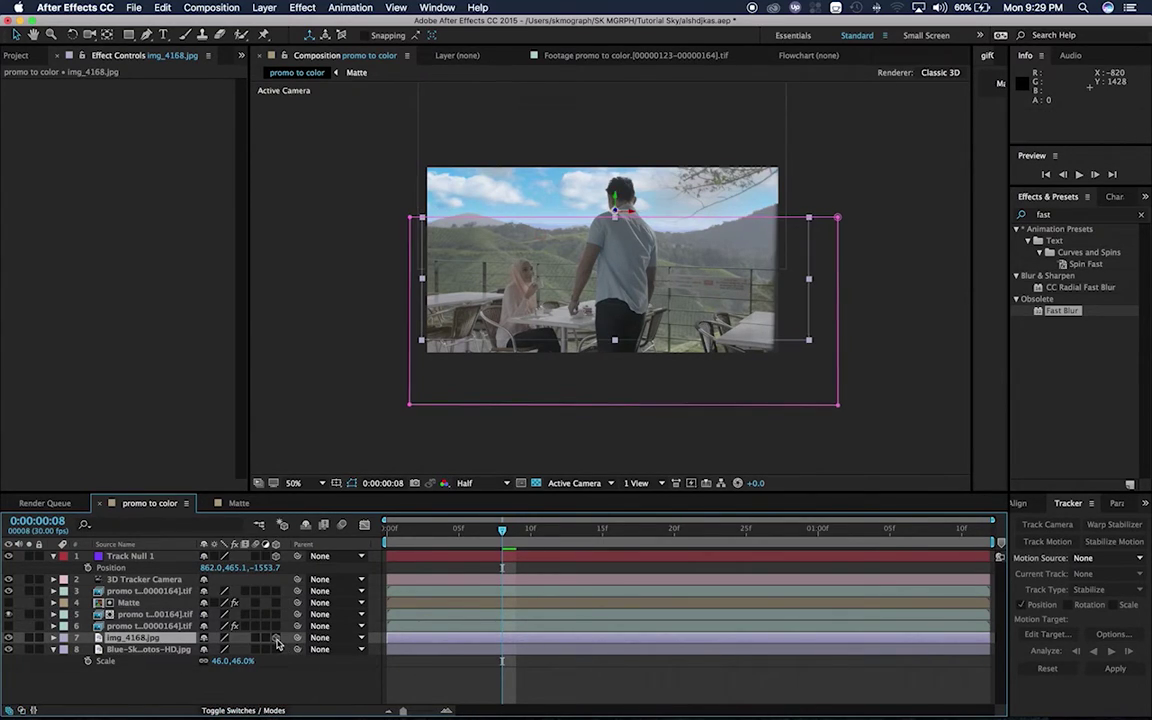
{"action": "left_click", "coordinate": [277, 650]}
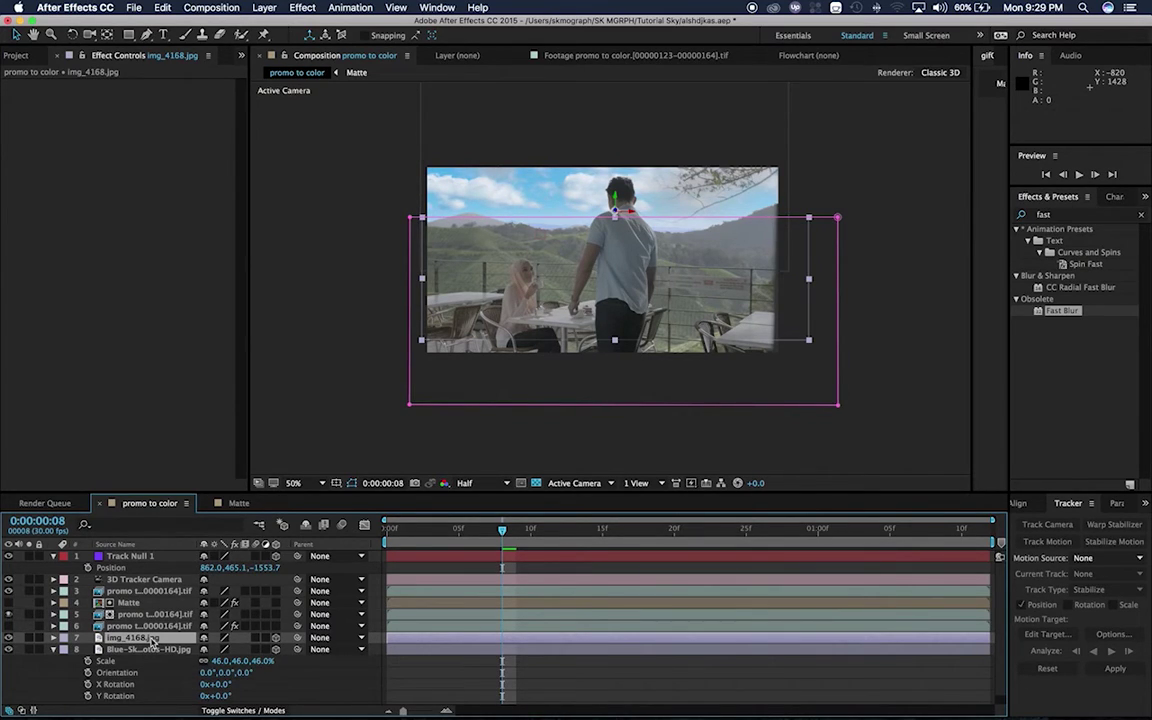
Paste the track null's position into img_4168.jpg and raise it higher in the frame.
{"action": "key", "text": "p"}
{"action": "key", "text": "Return"}
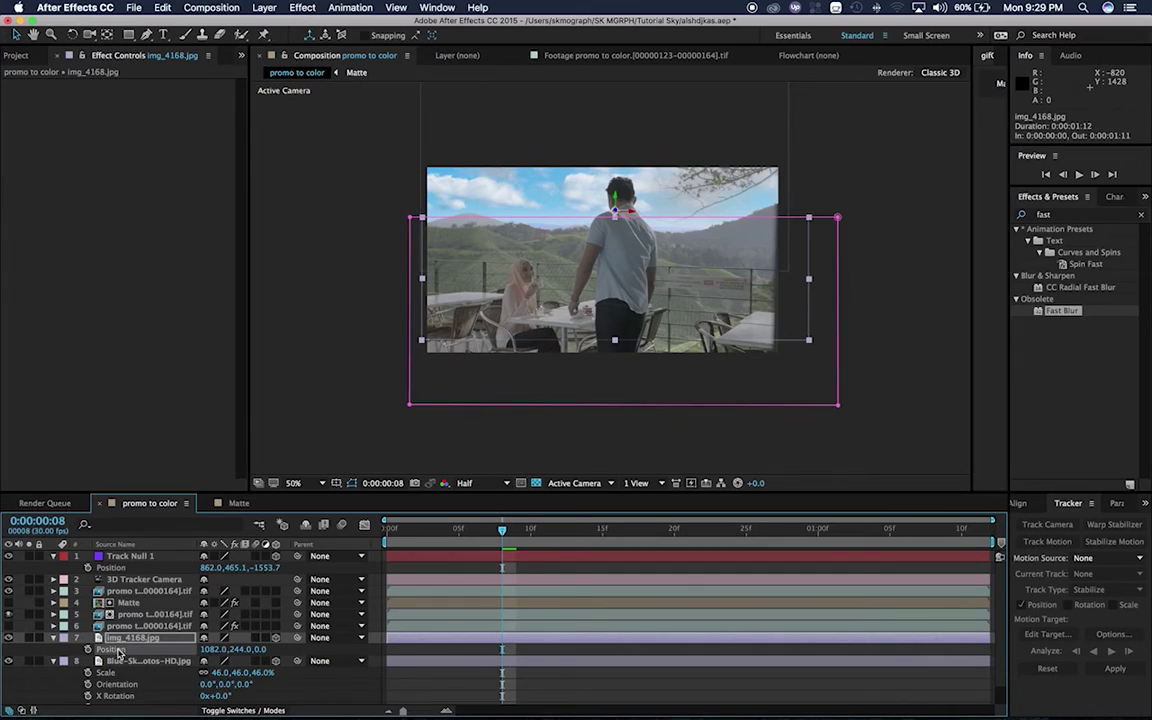
{"action": "left_click", "coordinate": [165, 7]}
{"action": "left_click", "coordinate": [175, 141]}
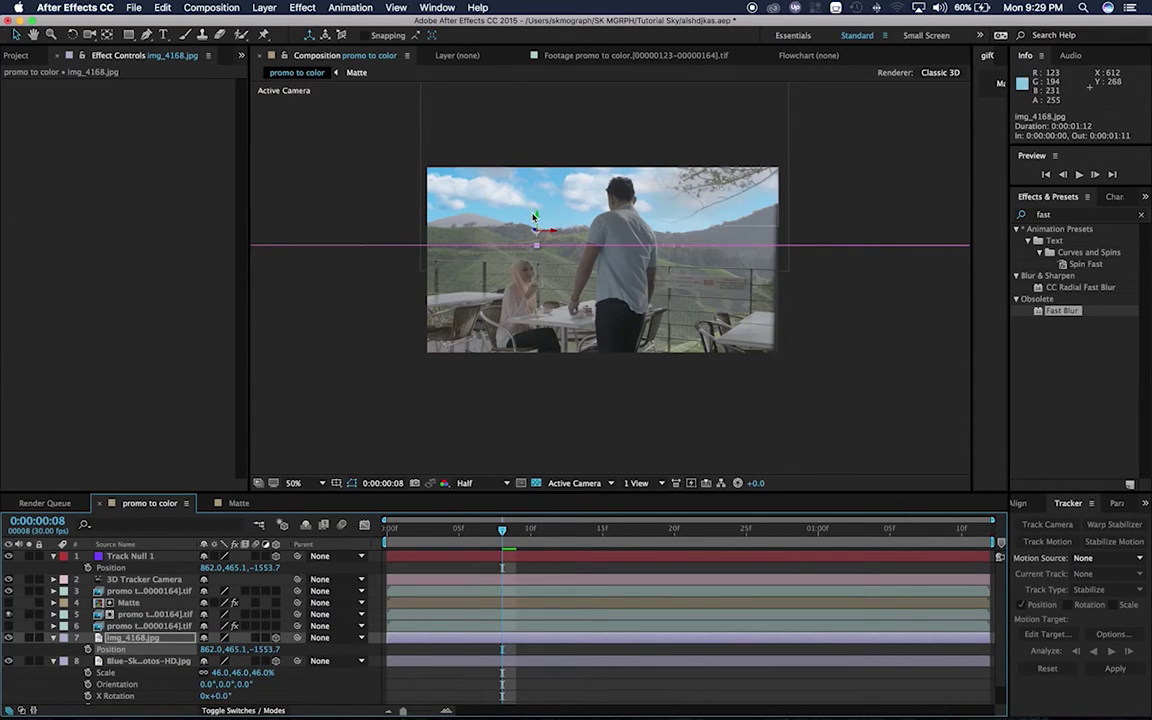
{"action": "left_click_drag", "start_coordinate": [537, 228], "coordinate": [535, 200]}
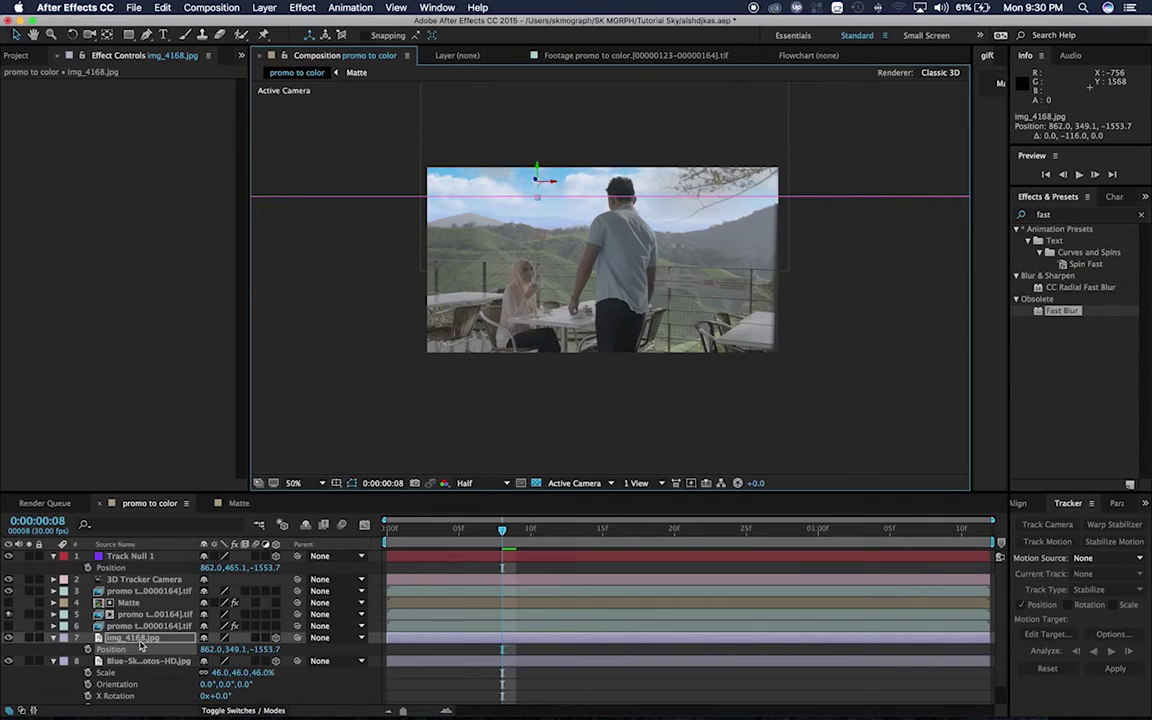
Scale img_4168.jpg to 27% and move it right and lower, to 1086.0, 409.1, -1553.7.
{"action": "key", "text": "s"}
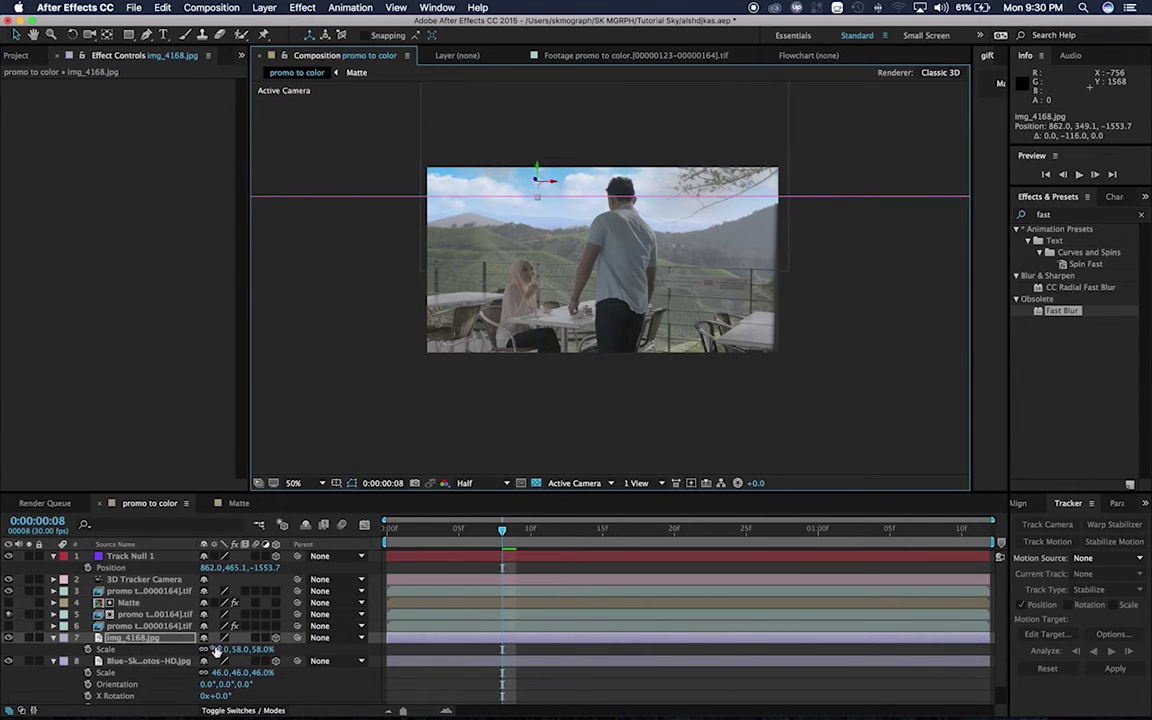
{"action": "left_click_drag", "start_coordinate": [215, 650], "coordinate": [198, 649]}
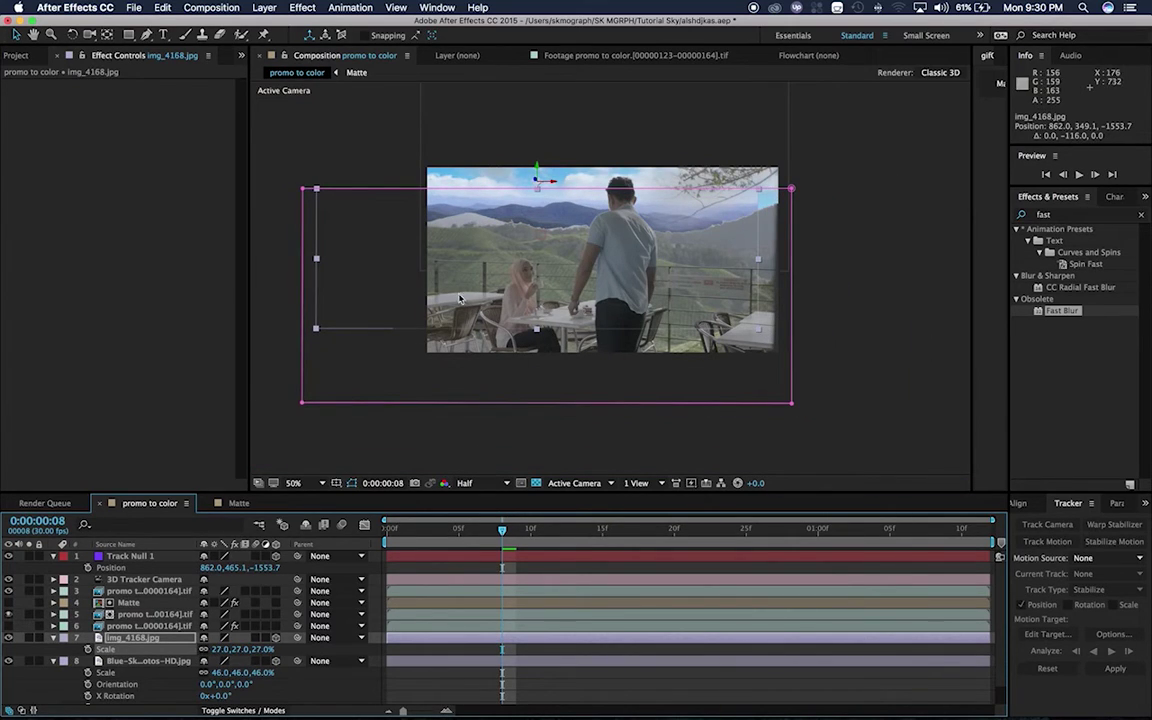
{"action": "left_click_drag", "start_coordinate": [536, 172], "coordinate": [543, 178]}
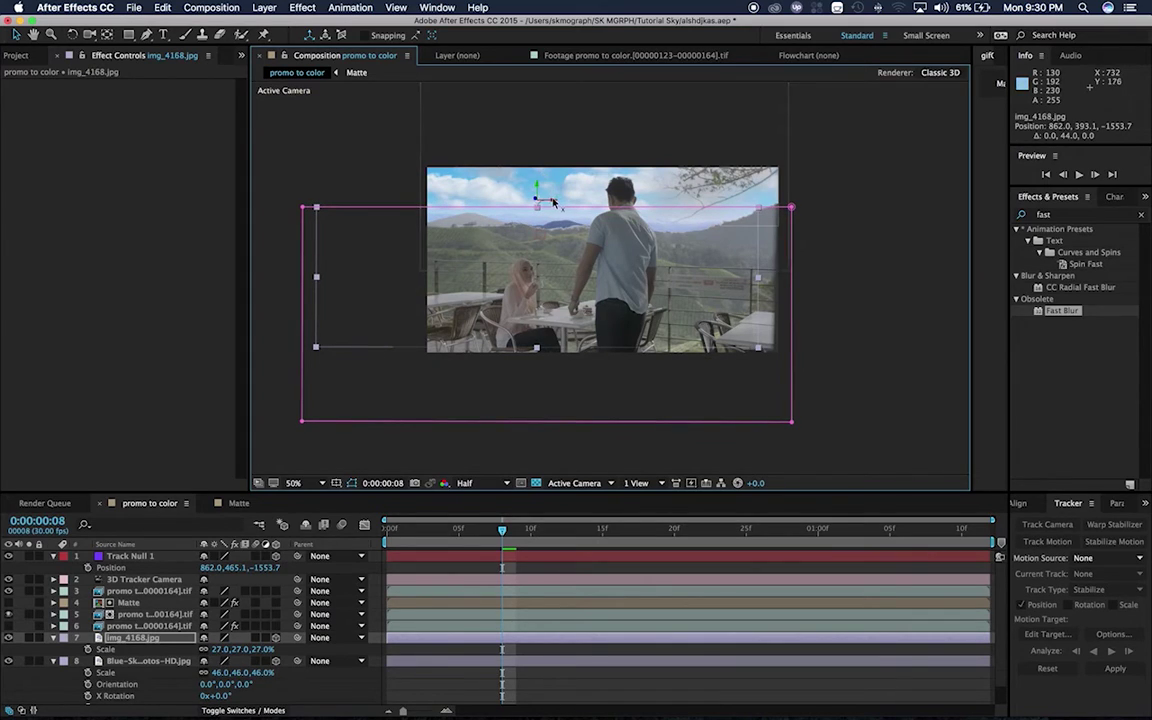
{"action": "mouse_move", "coordinate": [547, 188]}
{"action": "left_mouse_down"}
{"action": "mouse_move", "coordinate": [587, 205]}
{"action": "mouse_move", "coordinate": [632, 192]}
{"action": "left_mouse_up"}
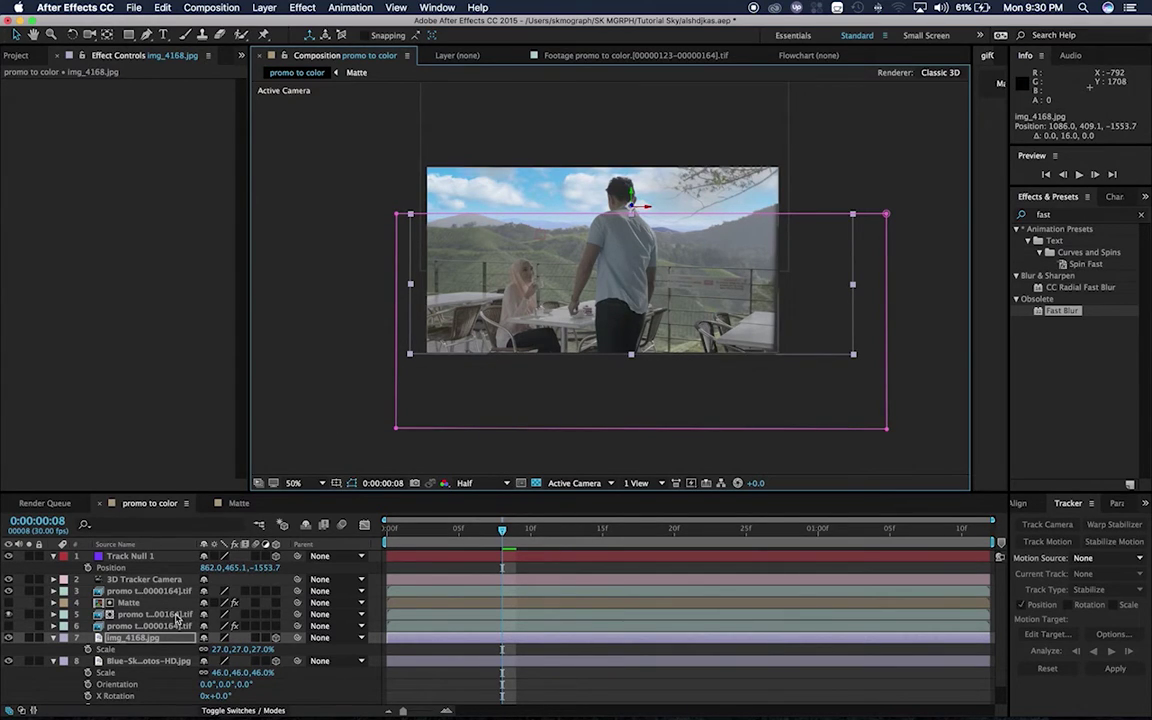
{"action": "left_click", "coordinate": [140, 662]}
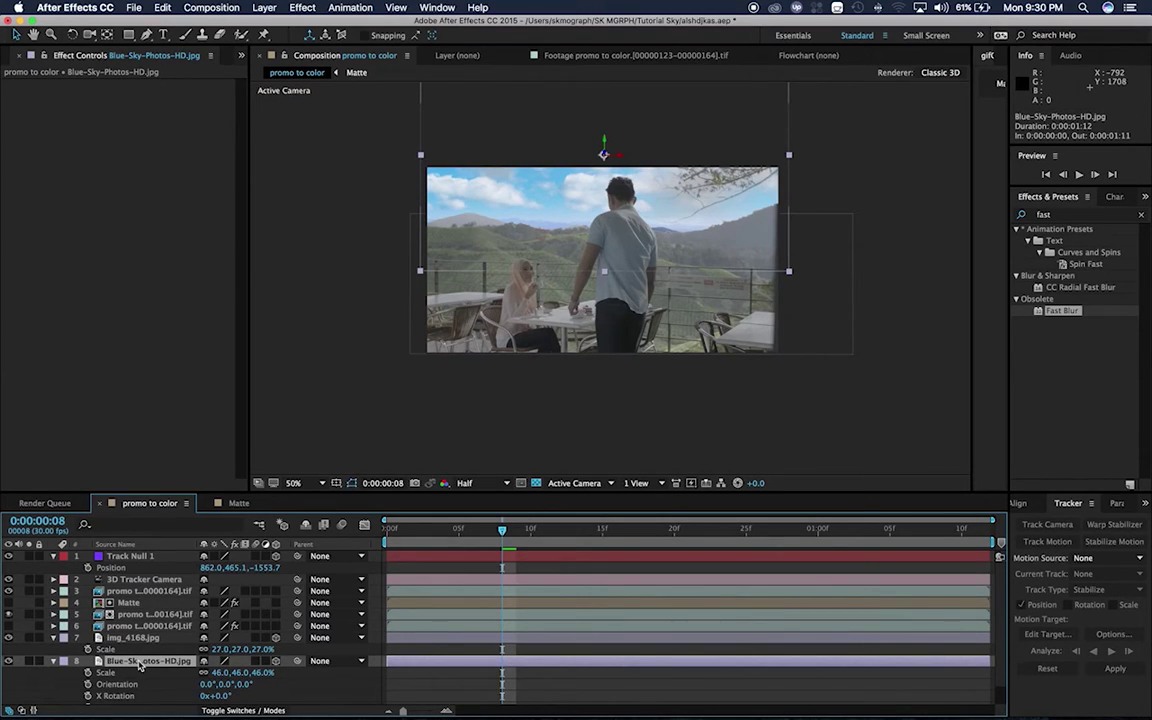
Paste the track null's position into Blue-Sky-Photos-HD.jpg, scale it to 22%, and shift it right.
{"action": "key", "text": "p"}
{"action": "left_click", "coordinate": [112, 673]}
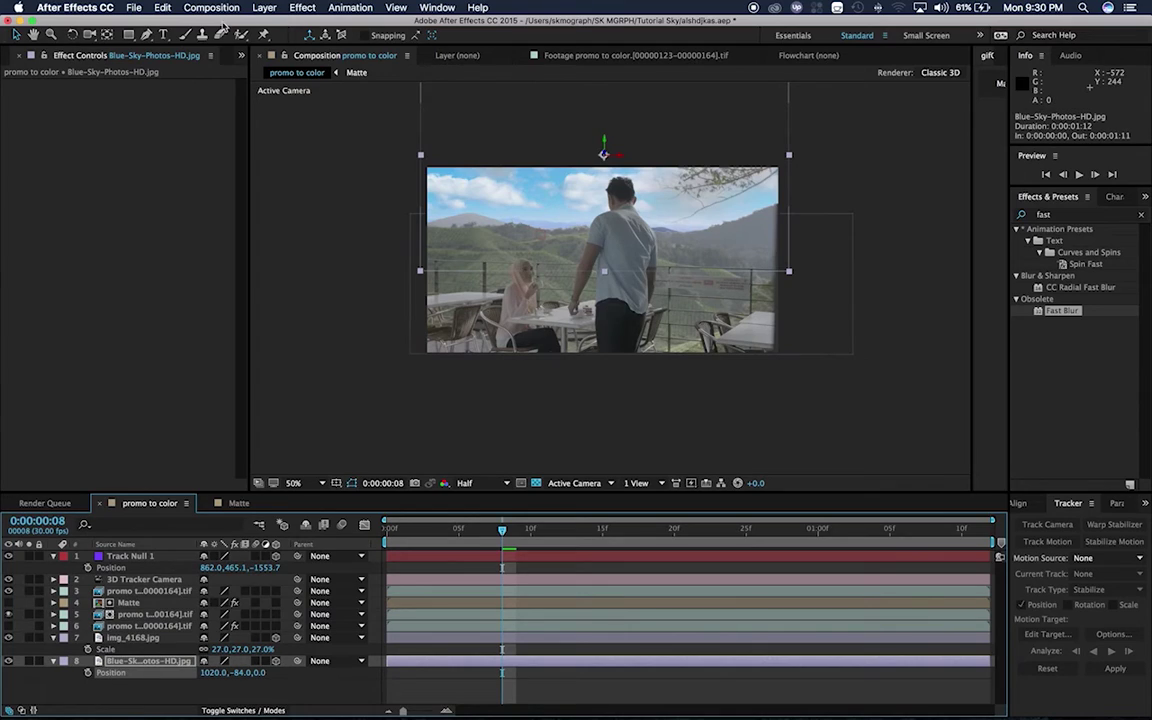
{"action": "left_click", "coordinate": [165, 8]}
{"action": "left_click", "coordinate": [175, 126]}
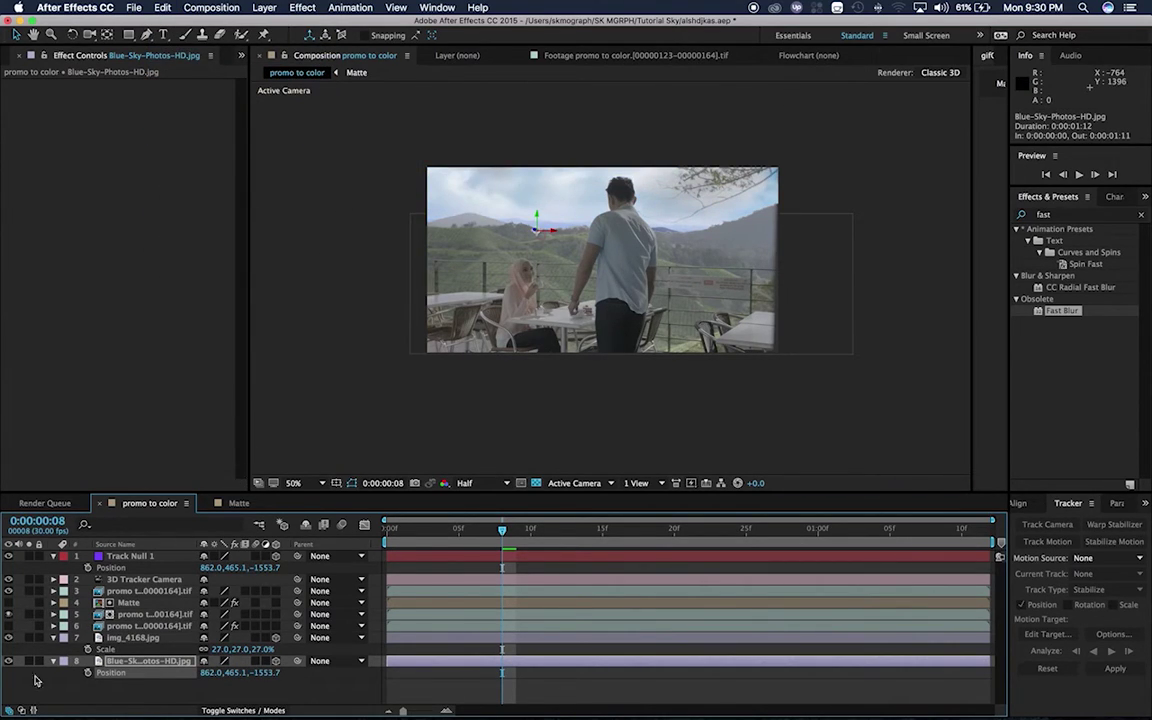
{"action": "key", "text": "s"}
{"action": "left_click_drag", "start_coordinate": [210, 672], "coordinate": [190, 672]}
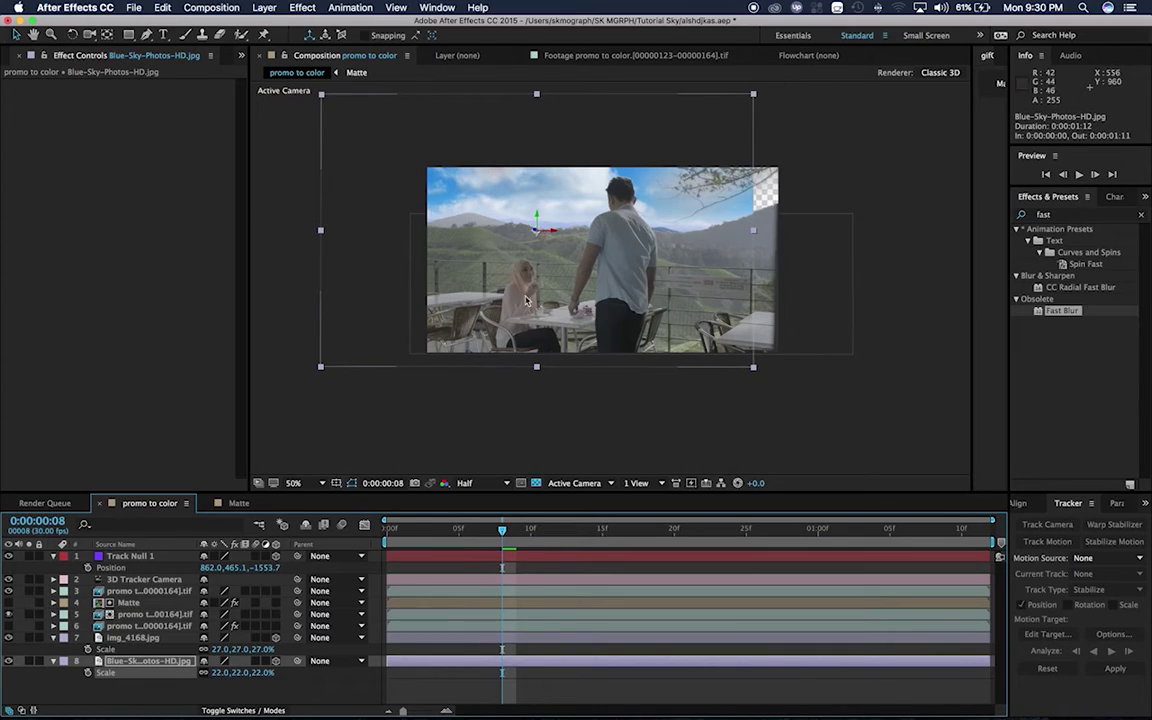
{"action": "mouse_move", "coordinate": [557, 231]}
{"action": "left_mouse_down"}
{"action": "mouse_move", "coordinate": [658, 233]}
{"action": "mouse_move", "coordinate": [613, 175]}
{"action": "mouse_move", "coordinate": [613, 189]}
{"action": "left_mouse_up"}
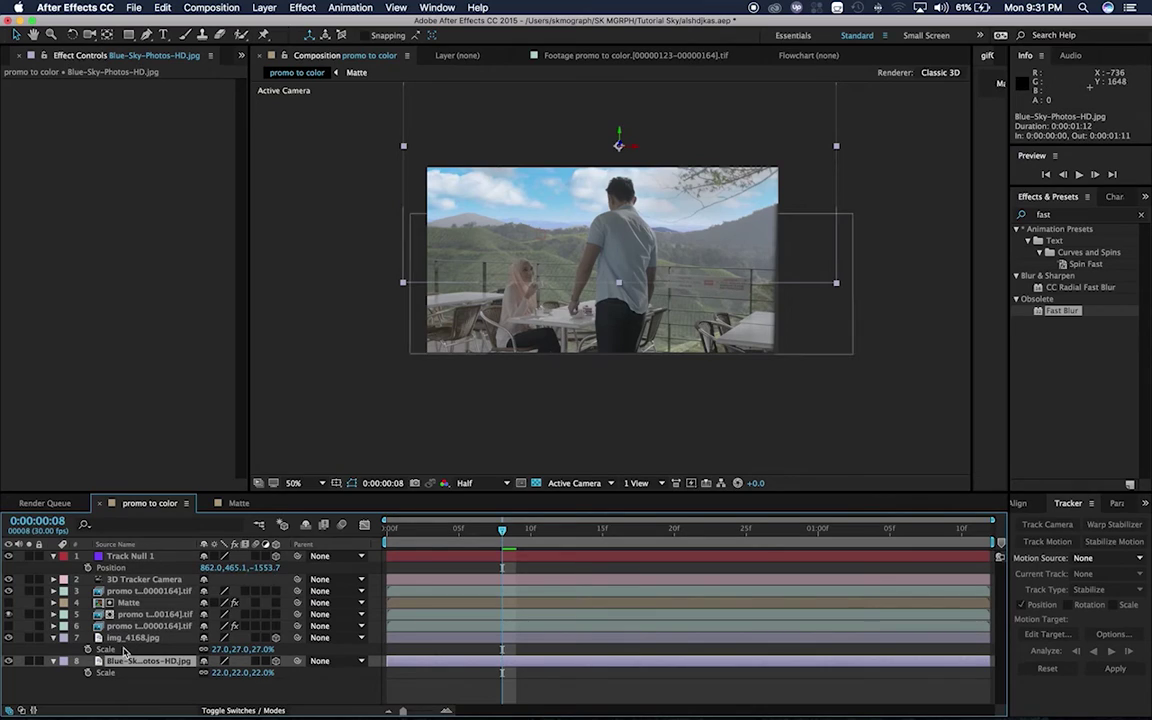
Add Color Balance (HLS) to the Blue-Sky photo layer and lower its saturation.
{"action": "left_click", "coordinate": [111, 258]}
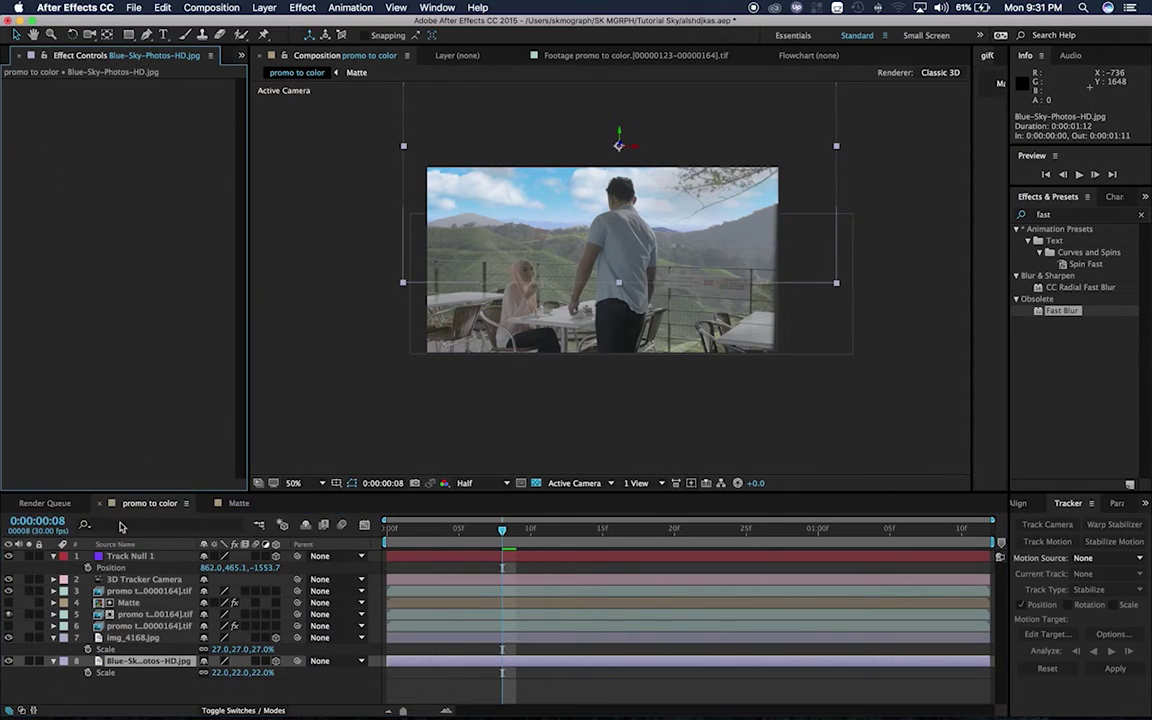
{"action": "left_click", "coordinate": [130, 661]}
{"action": "right_click", "coordinate": [113, 177]}
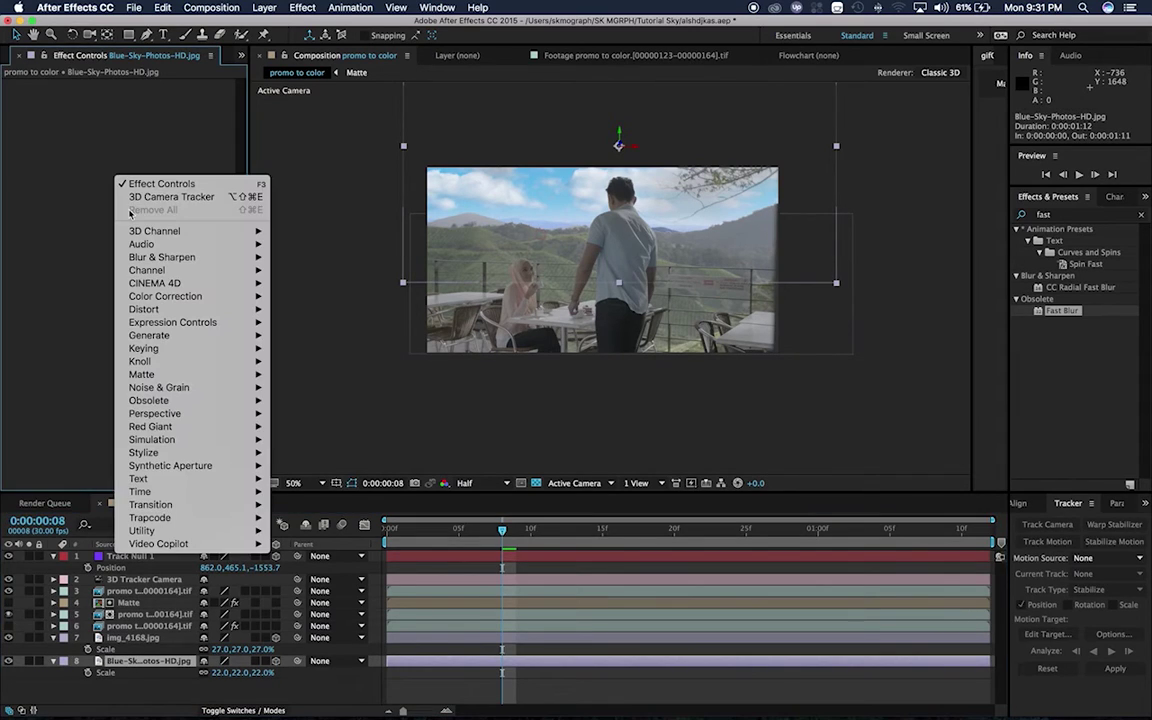
{"action": "mouse_move", "coordinate": [166, 303]}
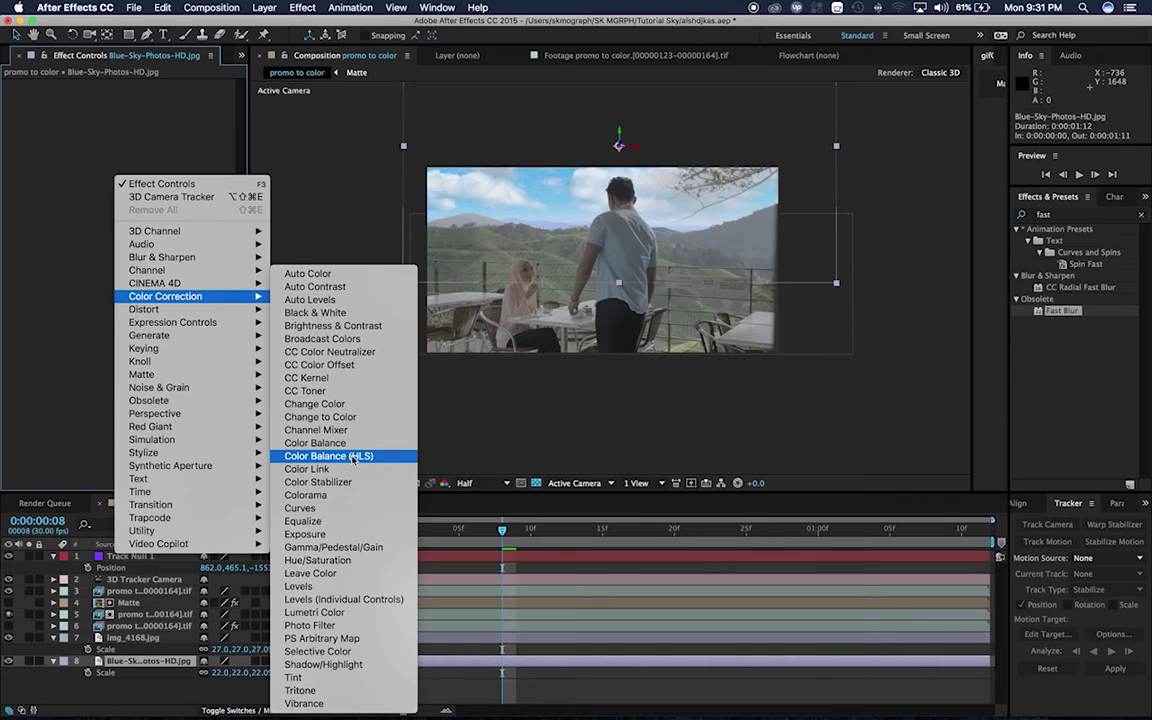
{"action": "left_click", "coordinate": [353, 458]}
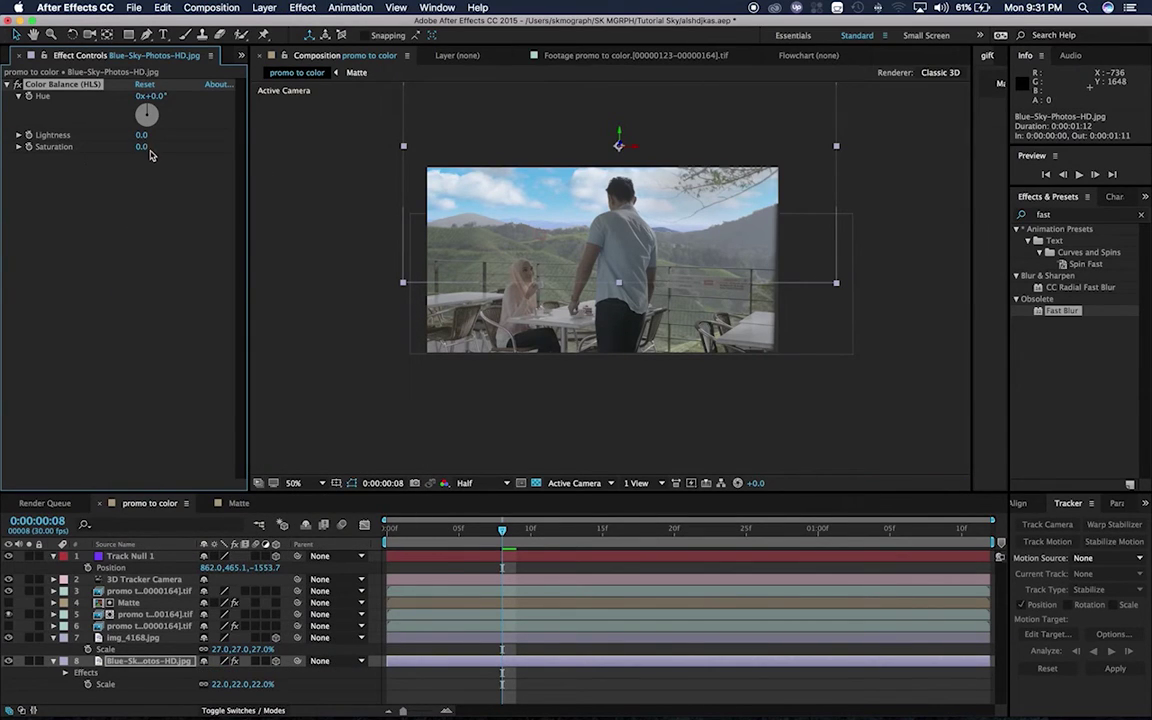
{"action": "left_click_drag", "start_coordinate": [141, 147], "coordinate": [120, 149]}
Add Color Balance (HLS) to img_4168.jpg with Saturation at -72, then deselect to judge.
{"action": "left_click", "coordinate": [130, 637]}
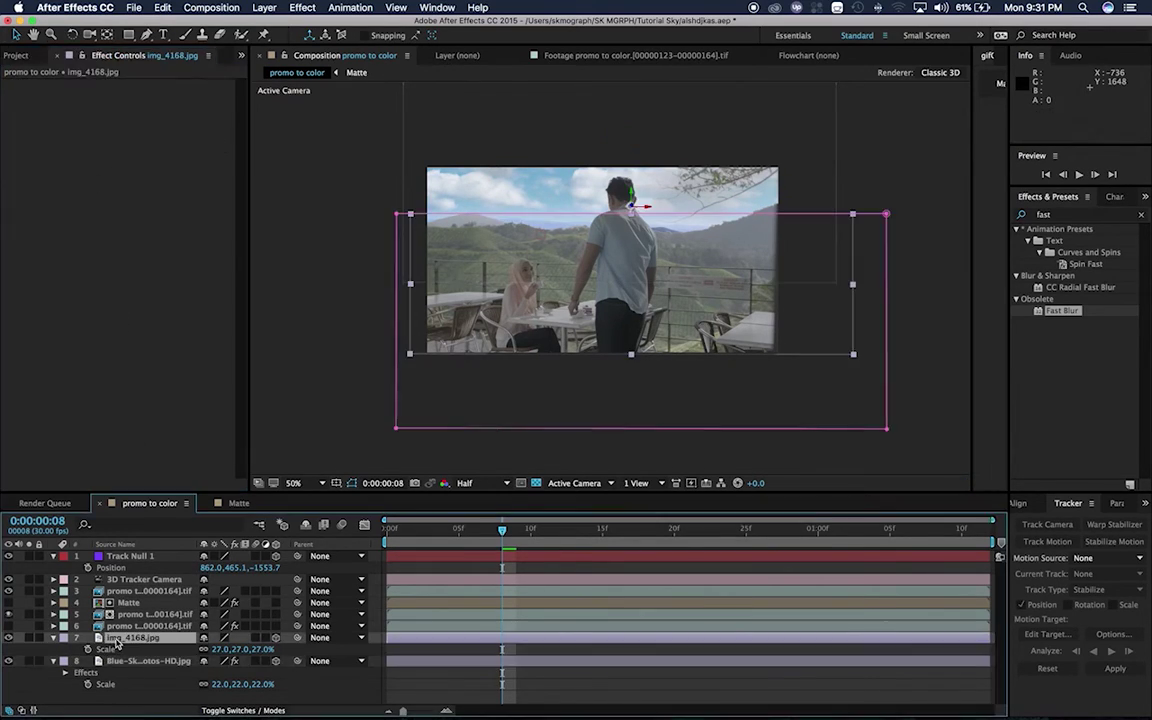
{"action": "right_click", "coordinate": [108, 186]}
{"action": "mouse_move", "coordinate": [170, 304]}
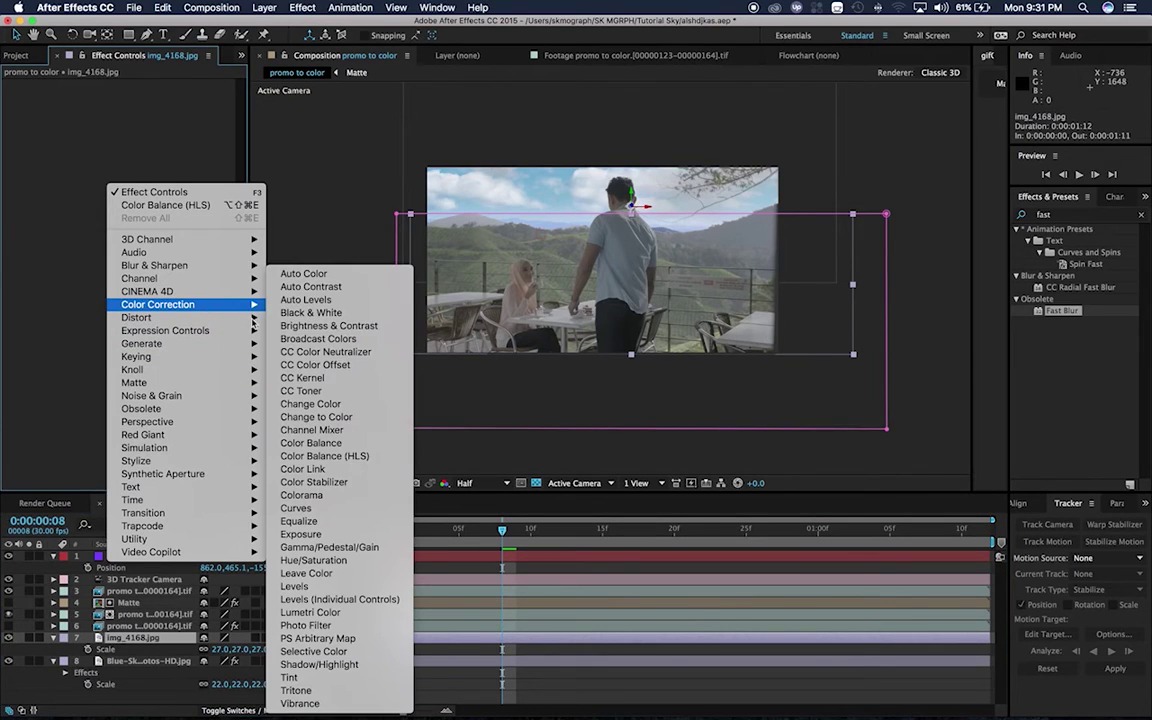
{"action": "left_click", "coordinate": [319, 457]}
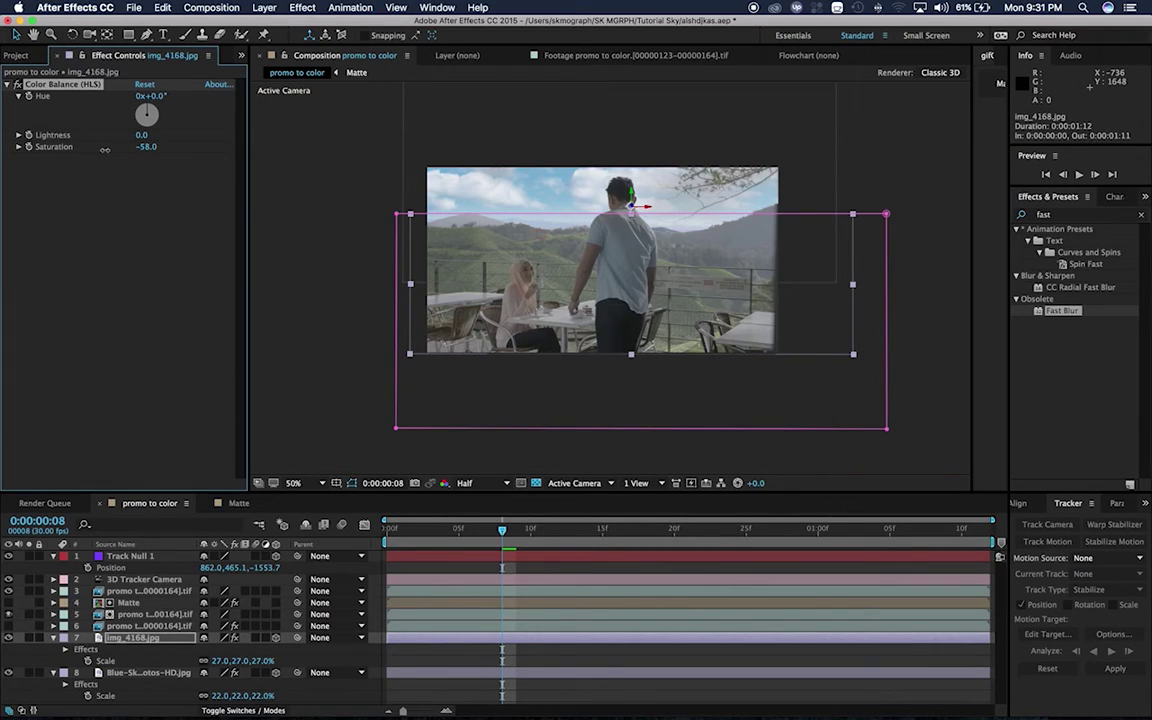
{"action": "left_click_drag", "start_coordinate": [105, 149], "coordinate": [103, 150]}
{"action": "left_click", "coordinate": [863, 215]}
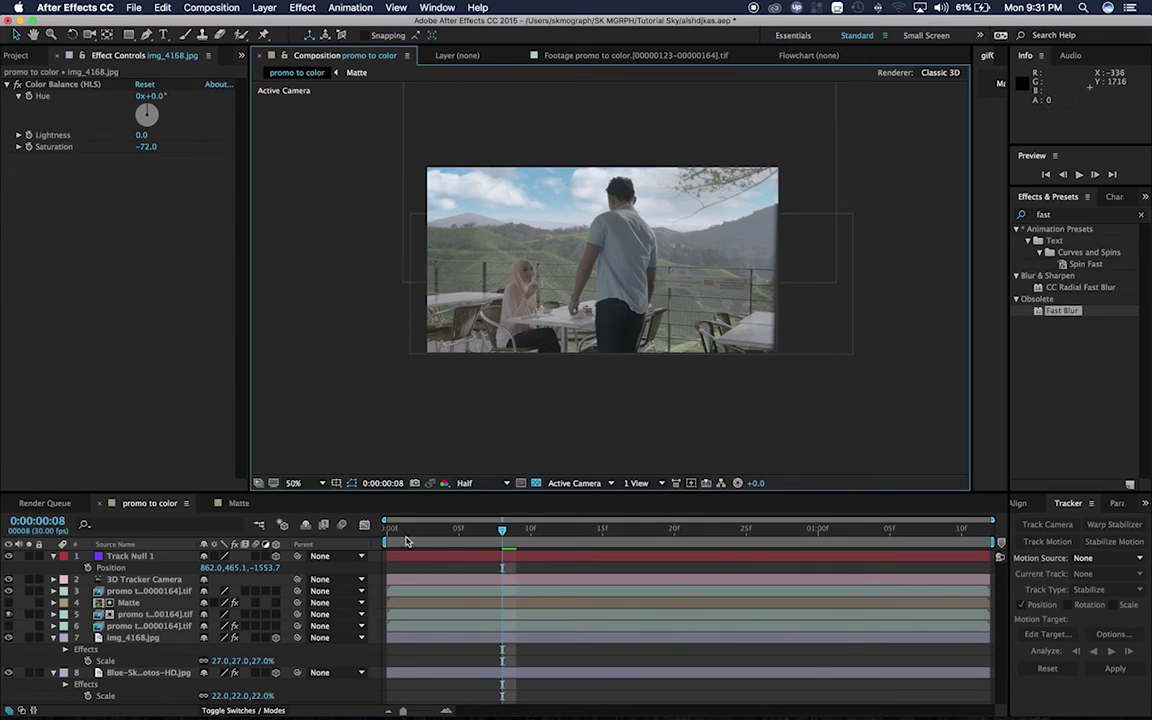
Return to frame 0:00:00:00 and play a preview of the sky-replaced composite.
{"action": "left_click_drag", "start_coordinate": [427, 529], "coordinate": [388, 529]}
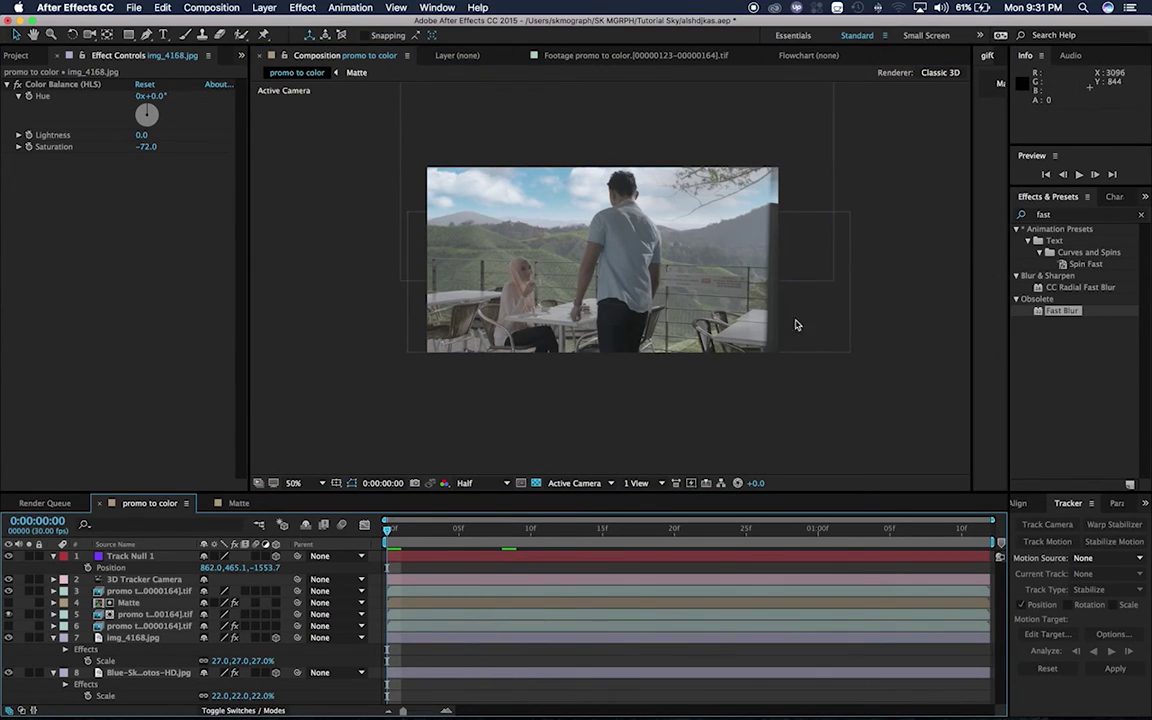
{"action": "left_click", "coordinate": [1080, 175]}
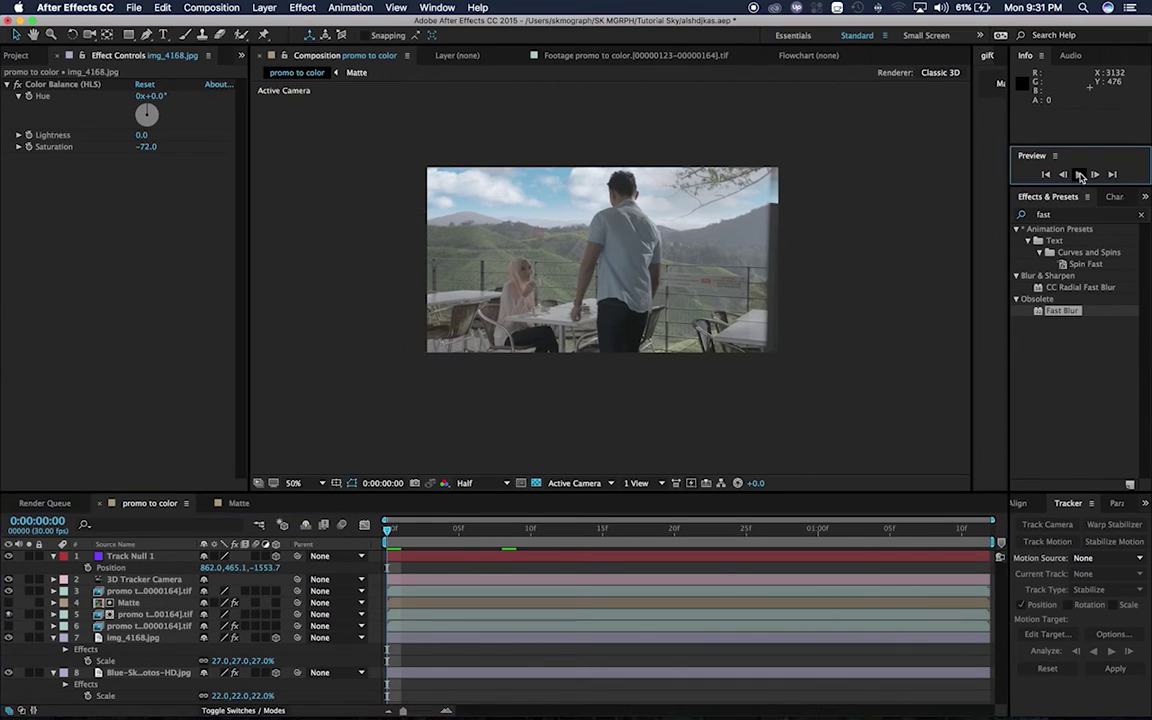